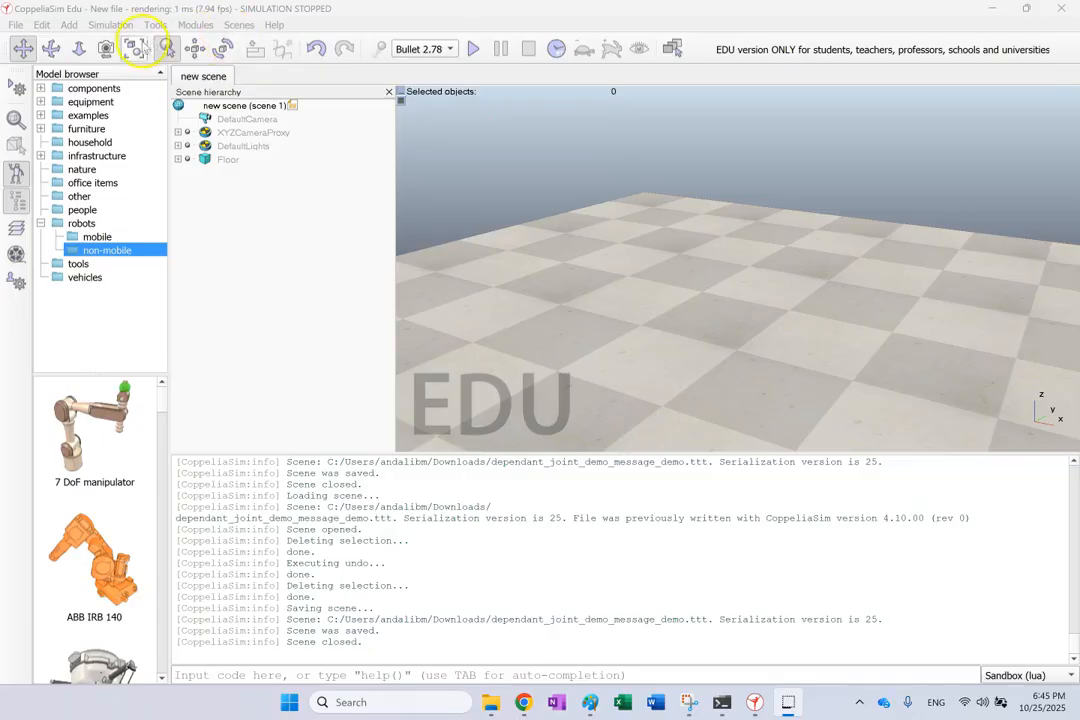
Open the dependant_joint_demo_message_demo scene from the Downloads folder.
left_click(12, 25)
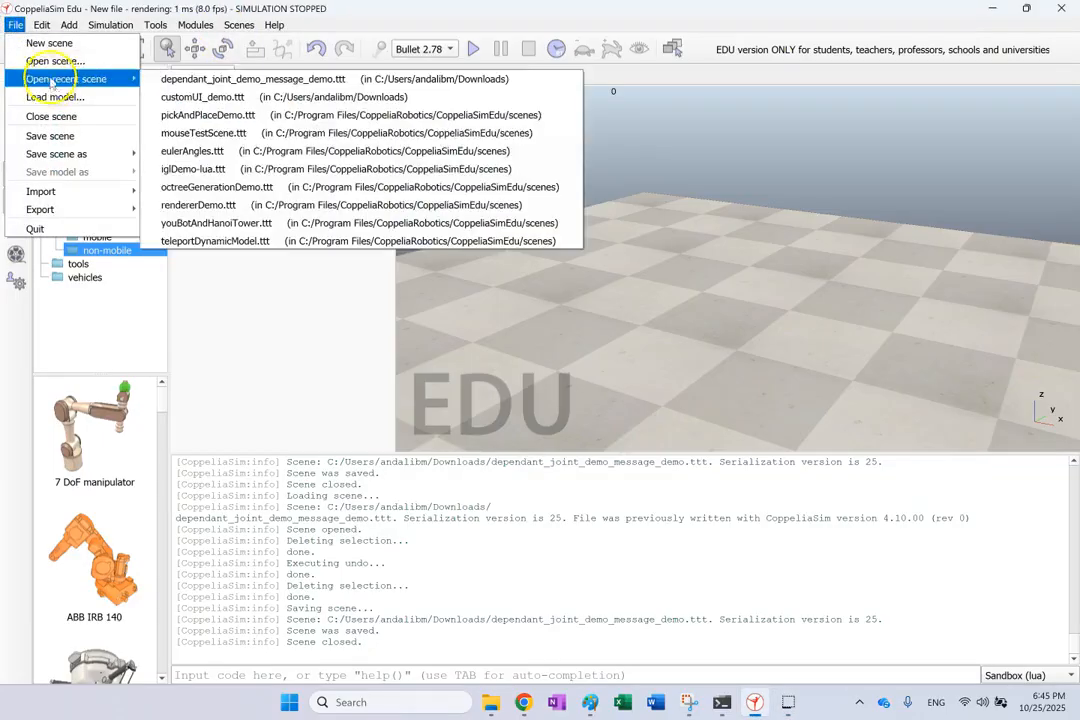
left_click(52, 64)
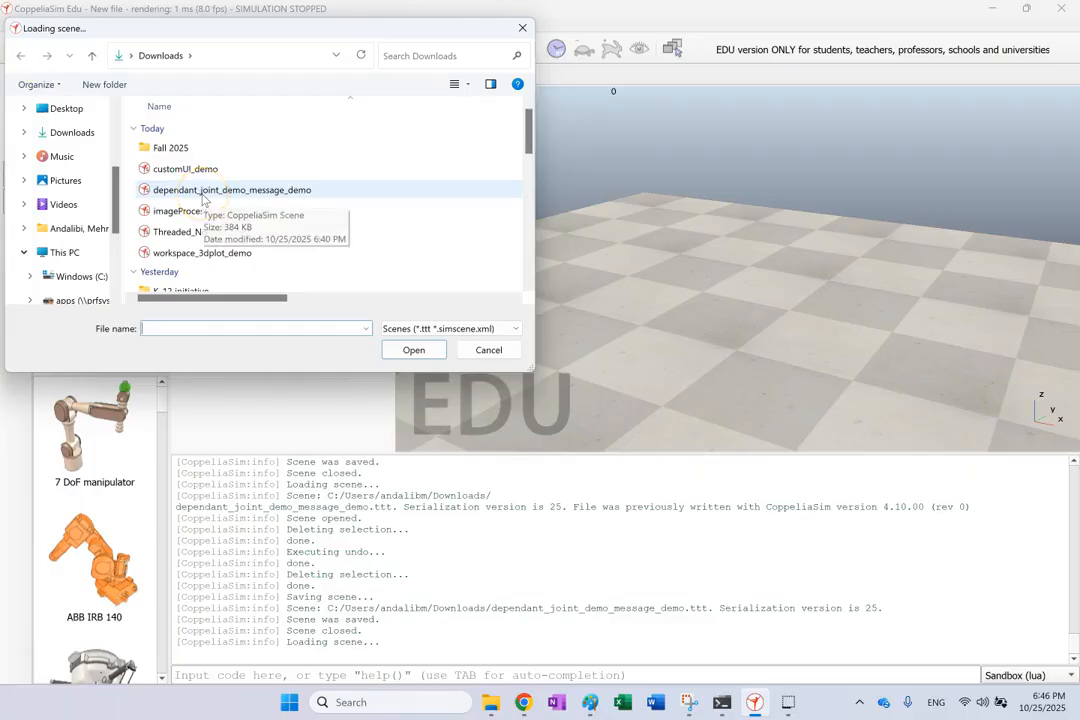
double_click(203, 194)
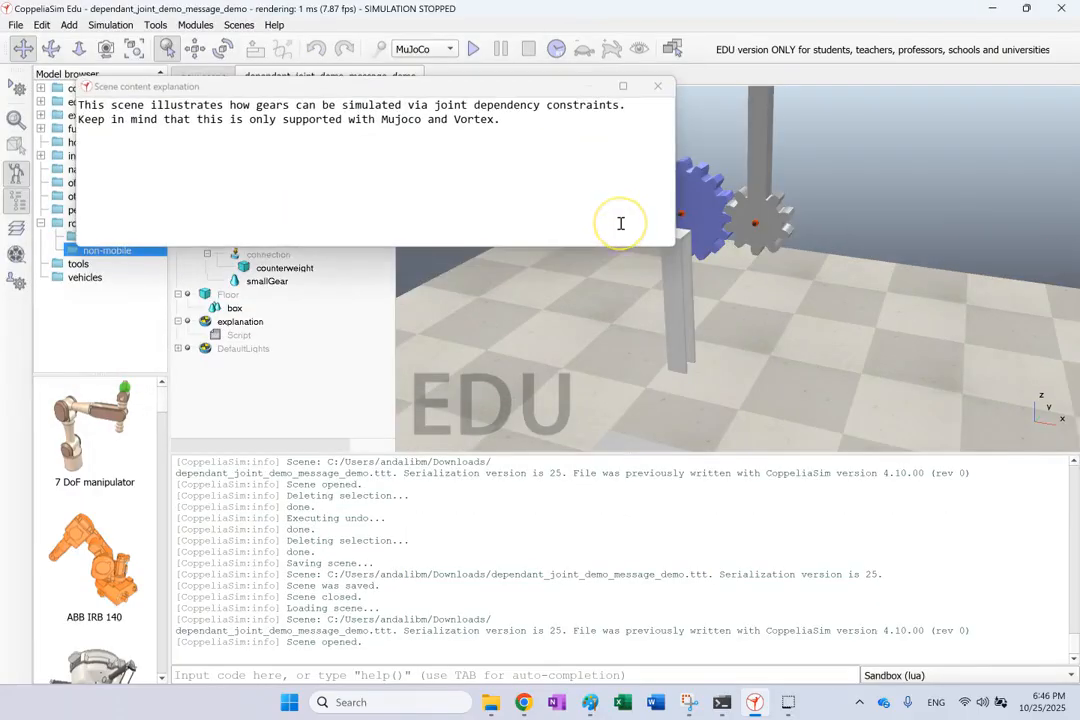
Move the Scene content explanation window down over the console area.
left_click_drag(441, 87, 717, 500)
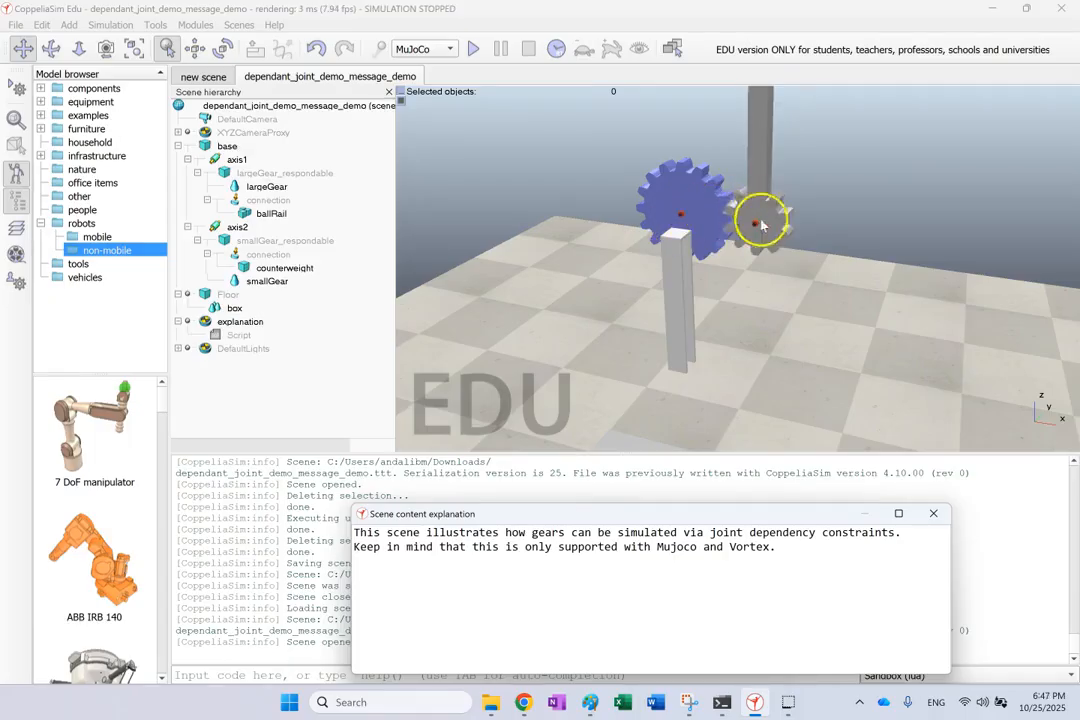
Select the axis2 and axis1 joints in the hierarchy to inspect them.
left_click(214, 228)
left_click(215, 161)
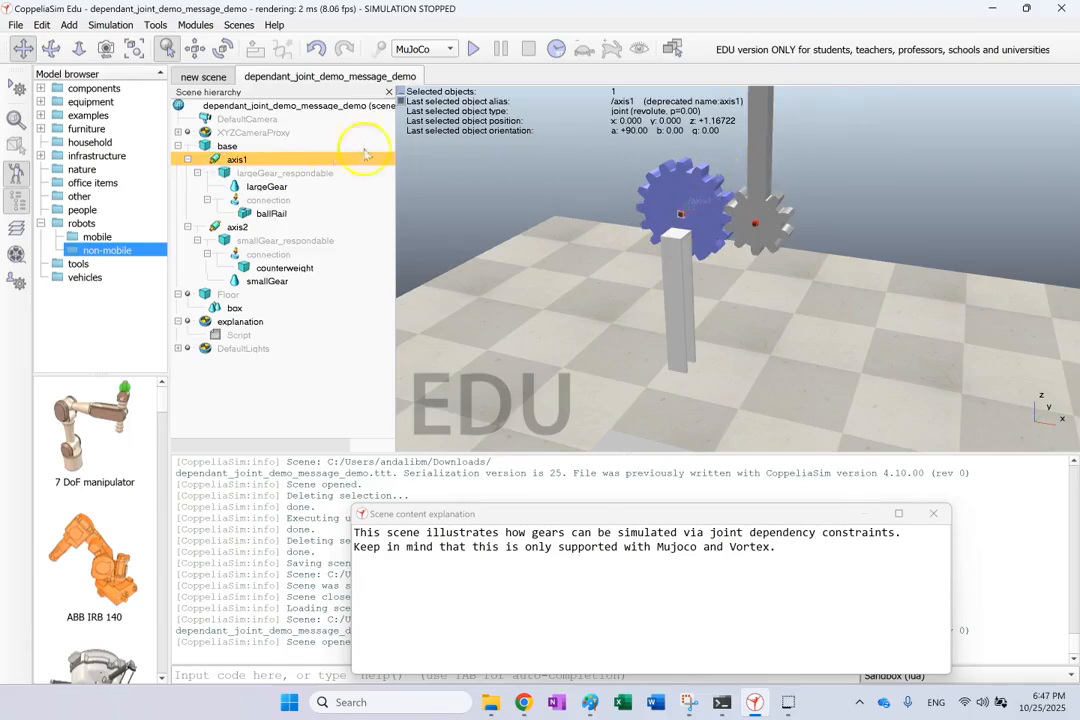
left_click(215, 227)
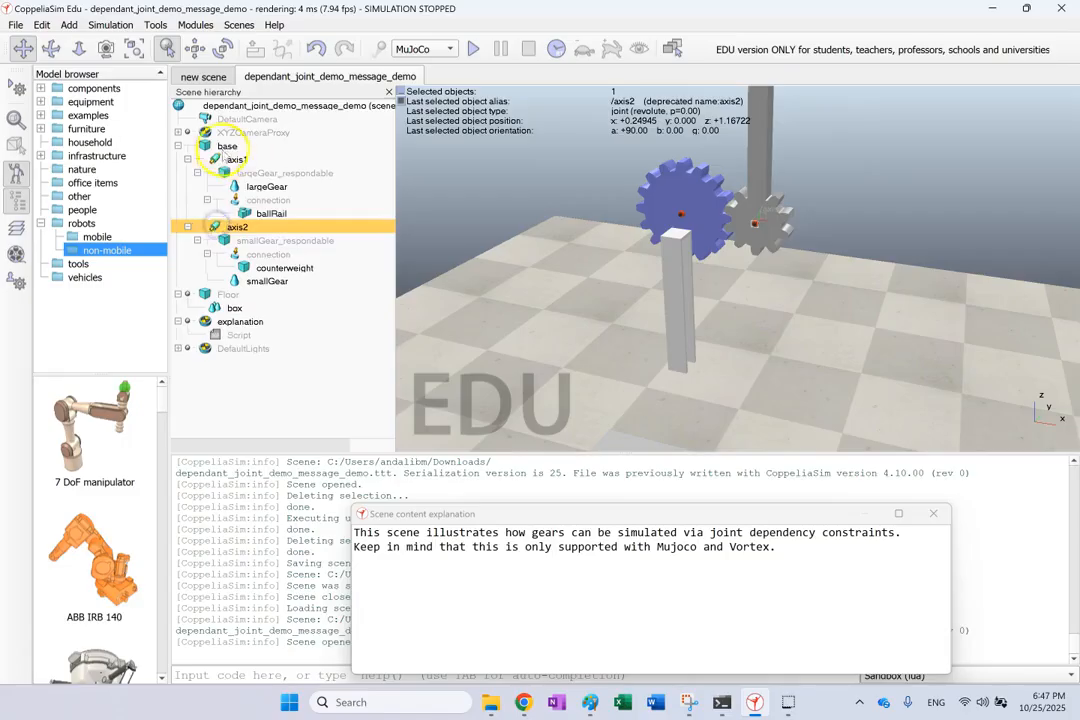
left_click(229, 159)
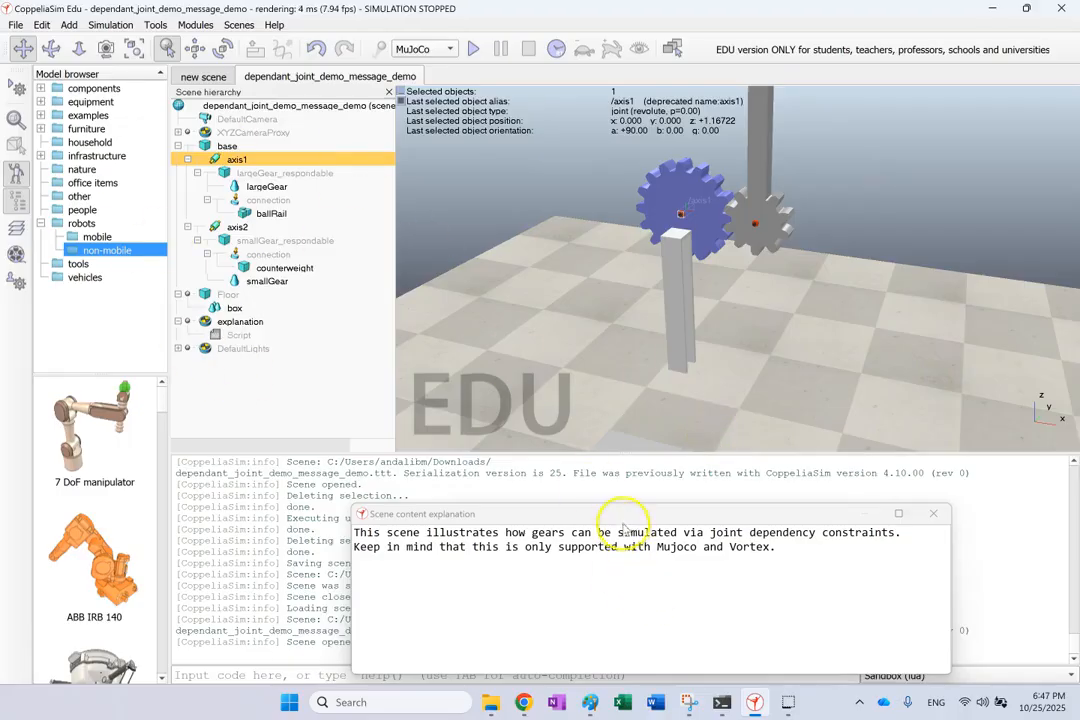
Nudge the explanation window up and highlight its text on joint dependency constraints and MuJoCo.
left_click_drag(620, 515, 632, 435)
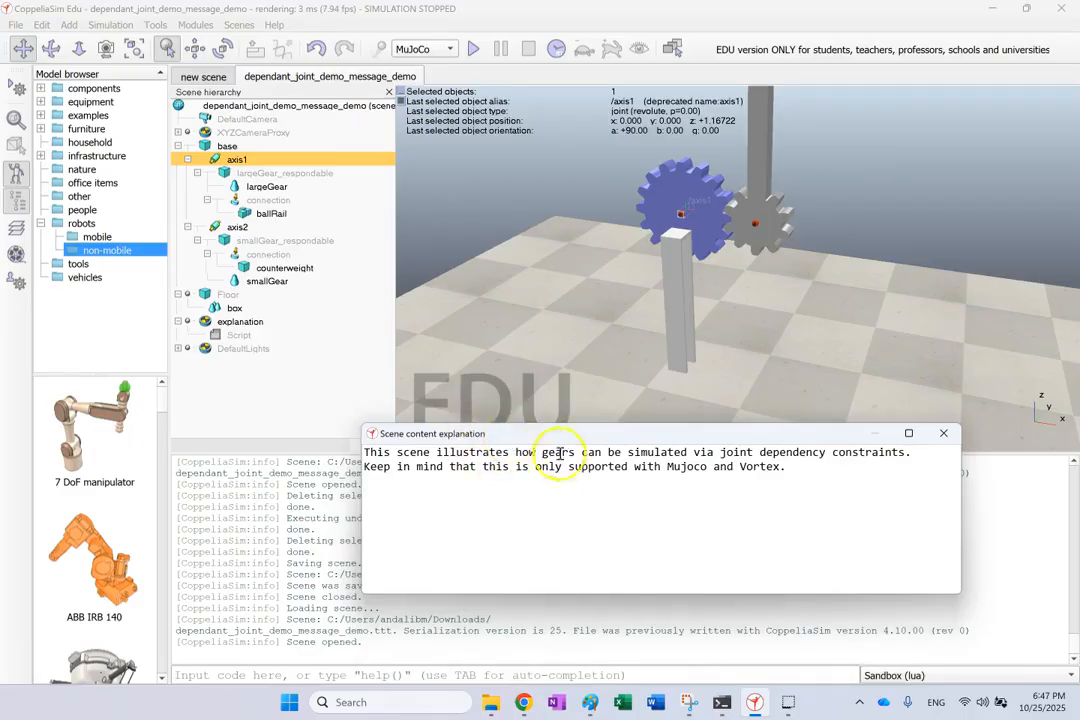
left_click_drag(808, 470, 415, 397)
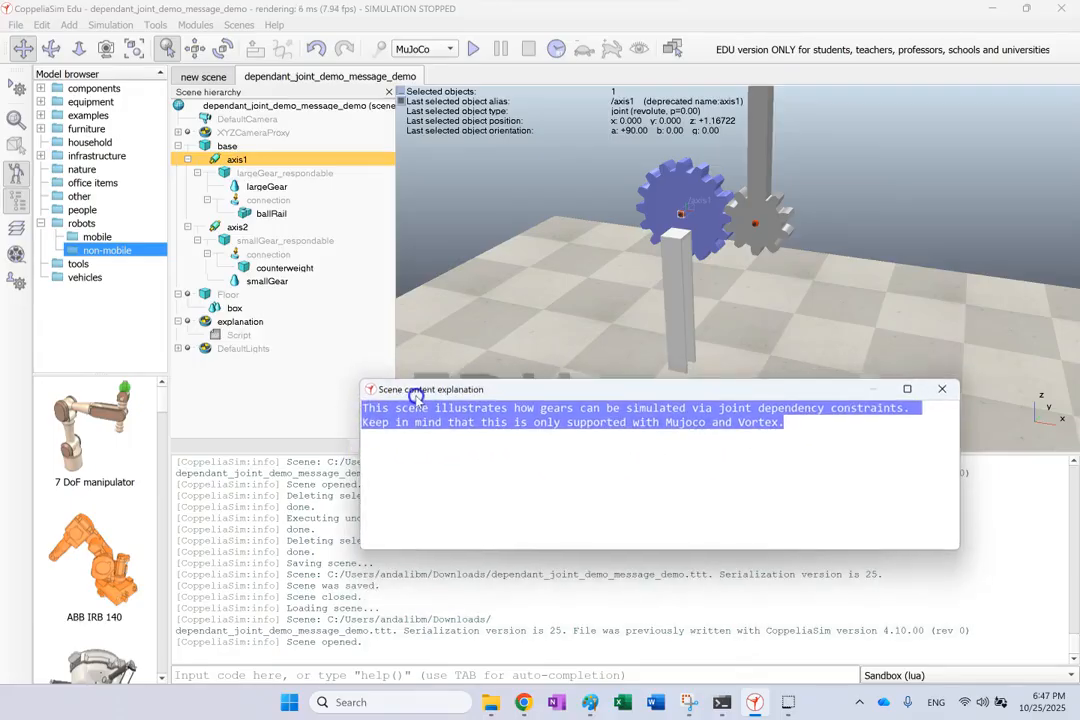
left_click(529, 449)
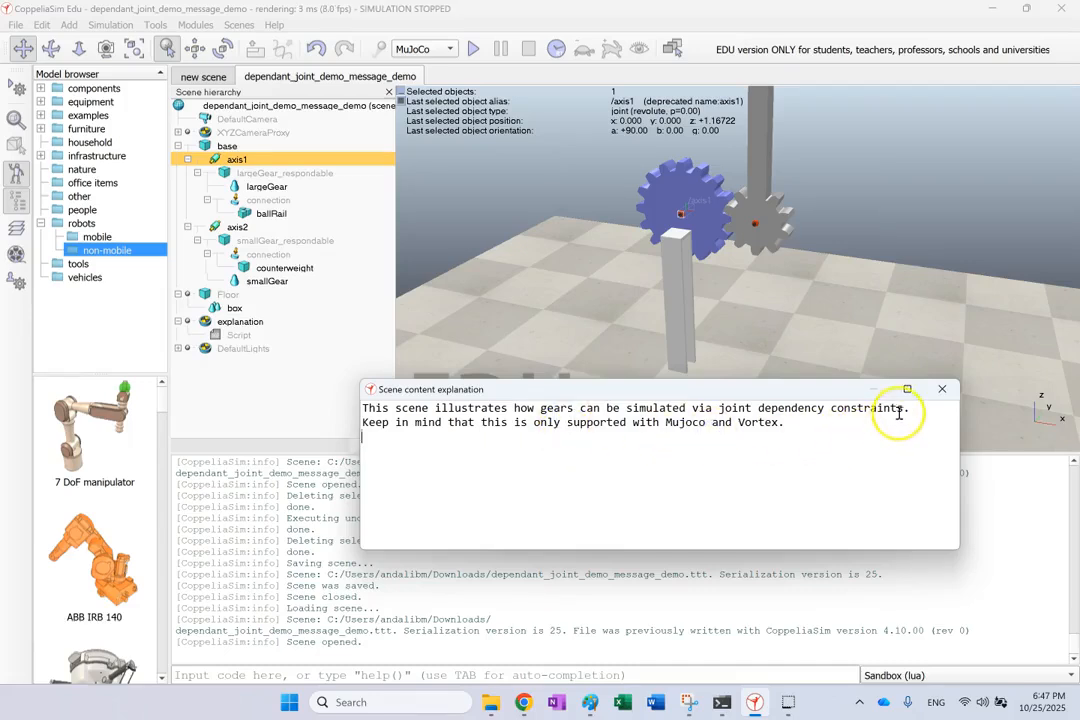
left_click_drag(909, 409, 720, 408)
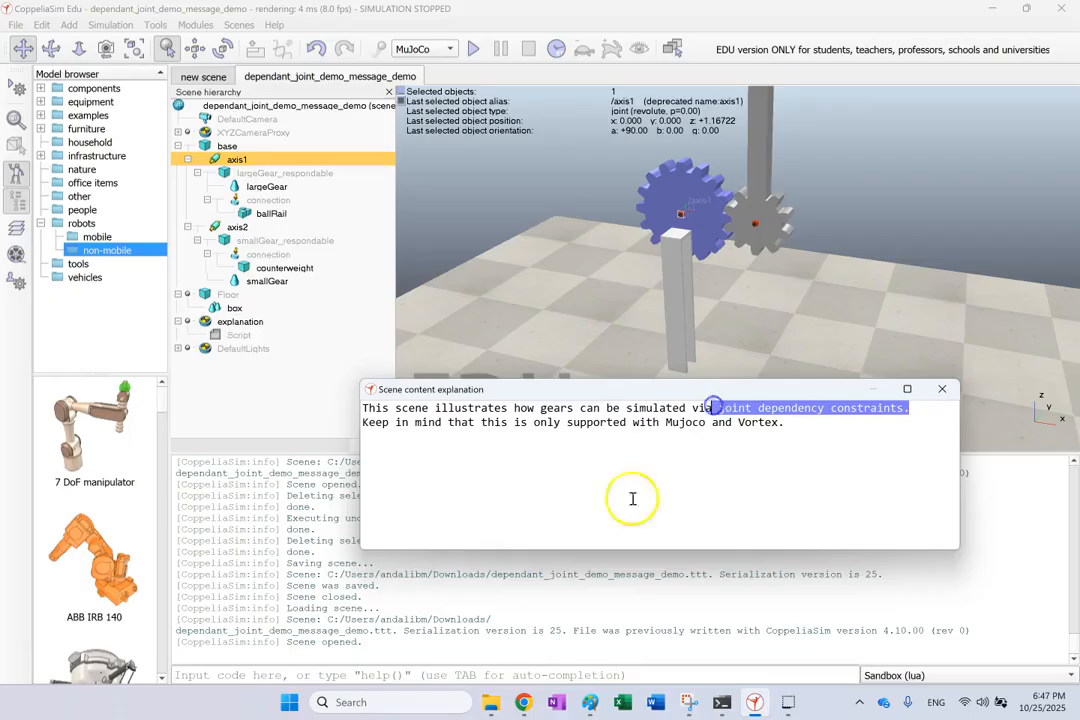
left_click(600, 485)
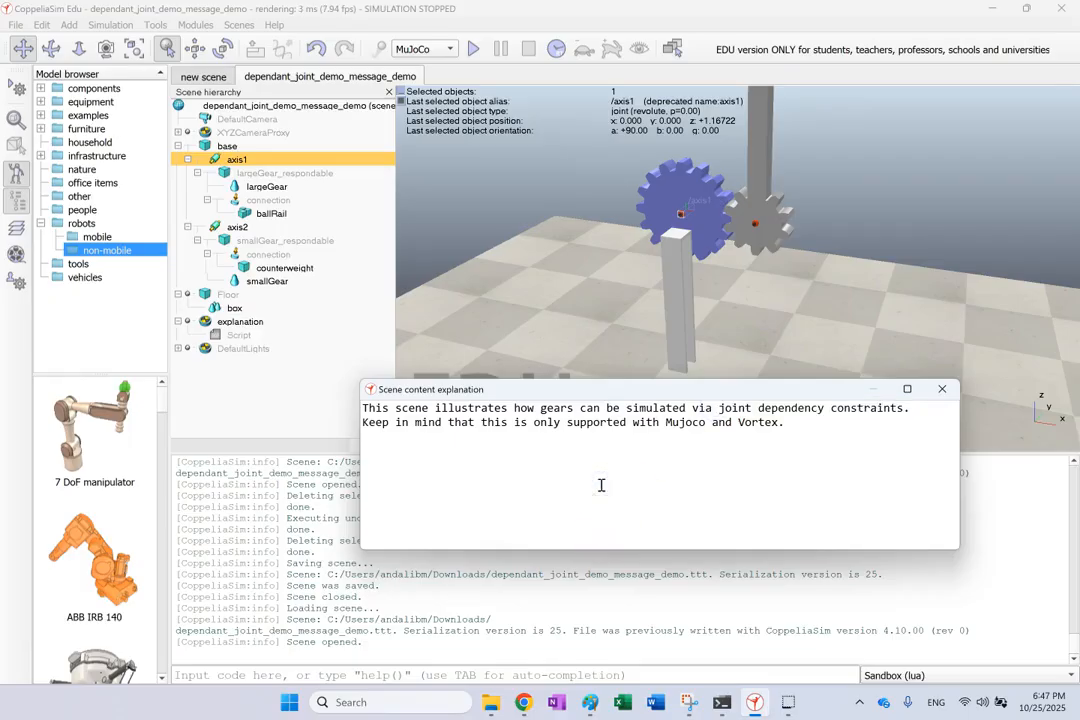
double_click(668, 423)
left_click(761, 419)
left_click(690, 422)
Select the explanation lines and words, then close the scene content explanation window.
triple_click(668, 424)
left_click(665, 423)
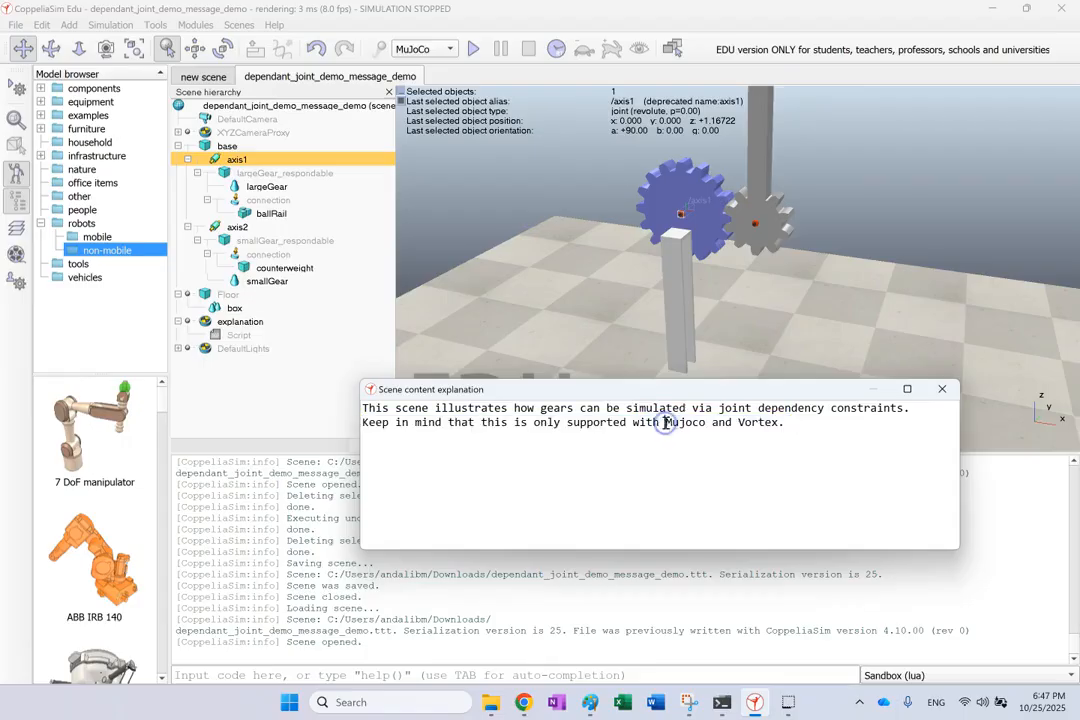
triple_click(660, 410)
left_click(659, 421)
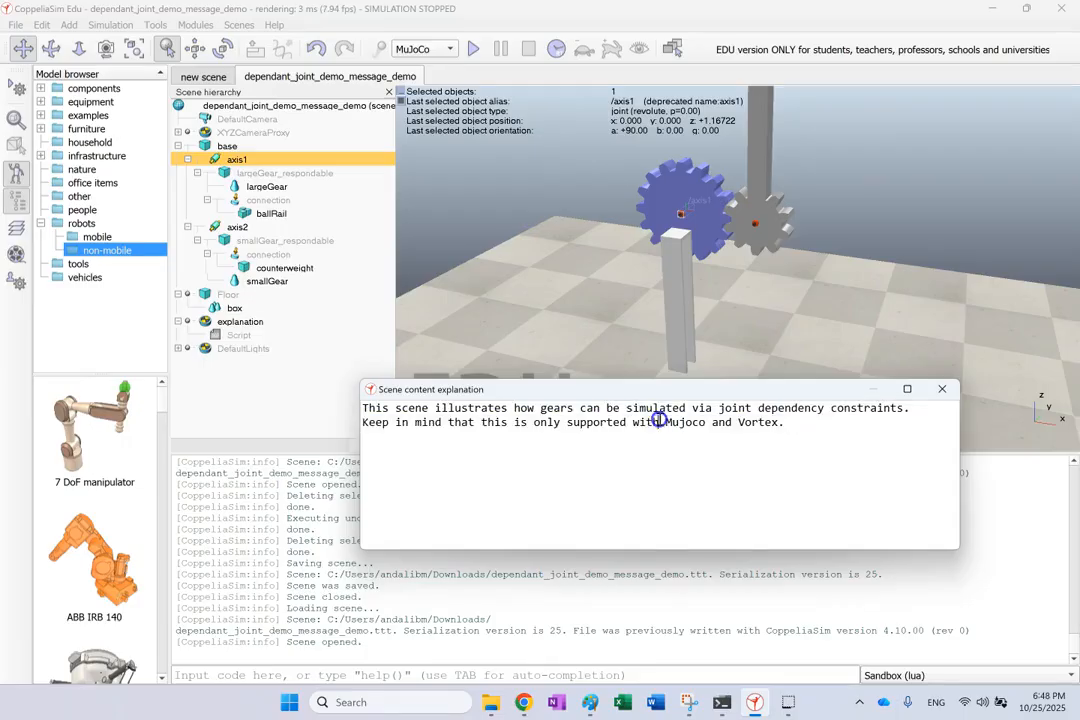
triple_click(657, 408)
left_click(661, 416)
triple_click(659, 422)
left_click(661, 424)
double_click(656, 408)
double_click(647, 422)
left_click(942, 389)
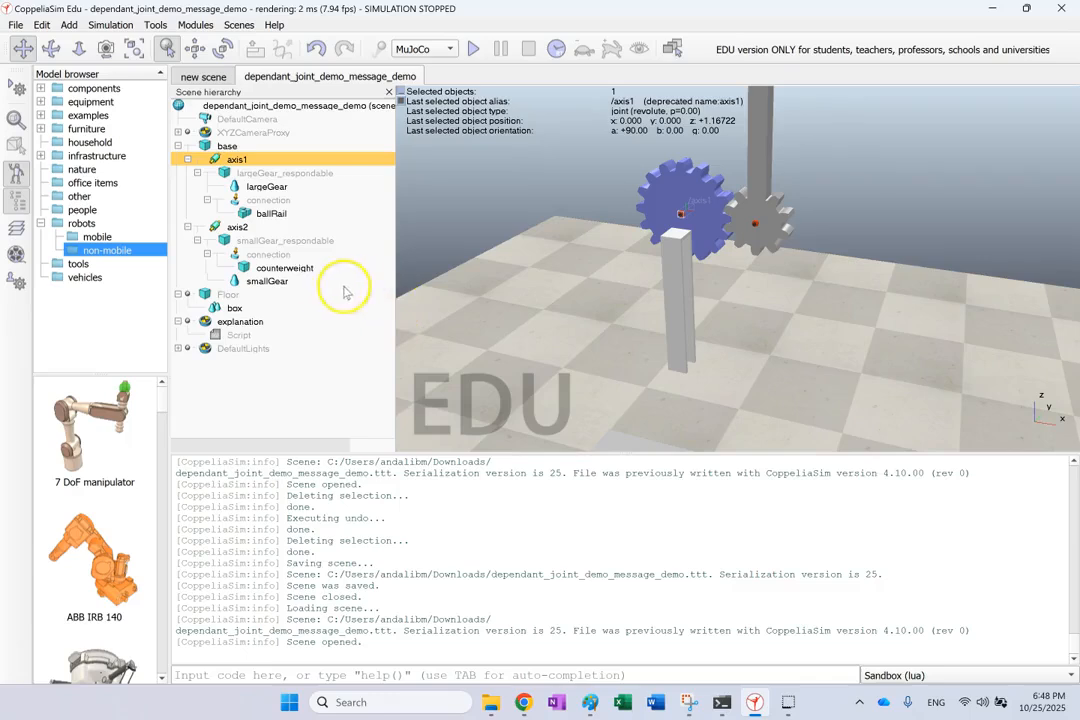
left_click(227, 322)
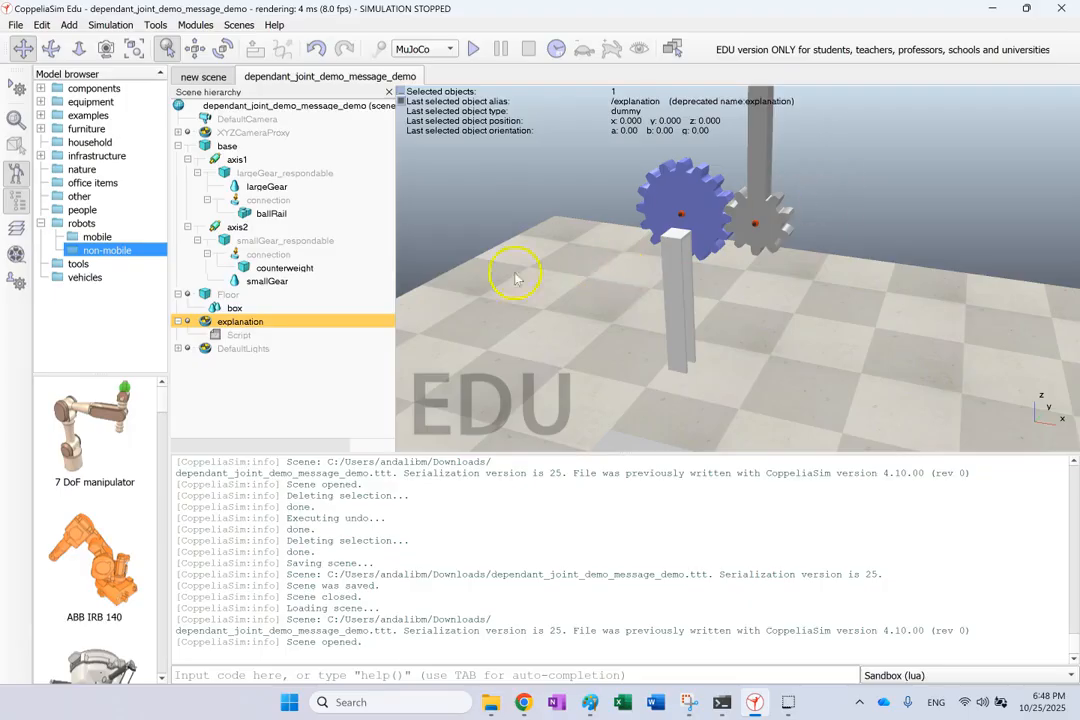
left_click(237, 335)
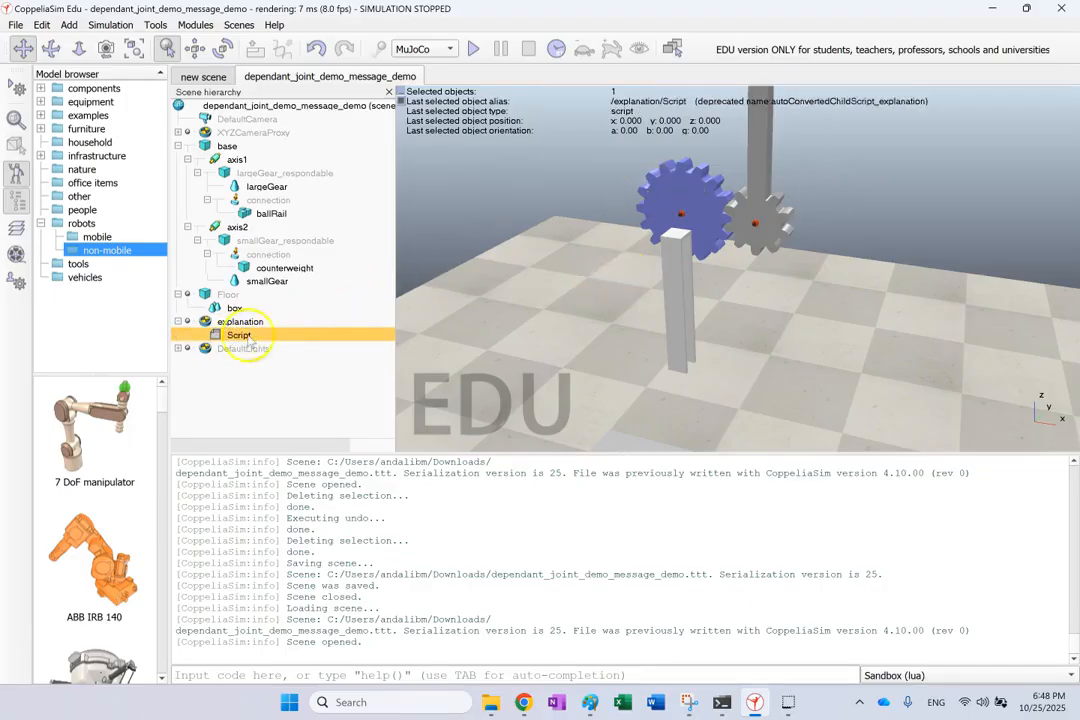
double_click(216, 336)
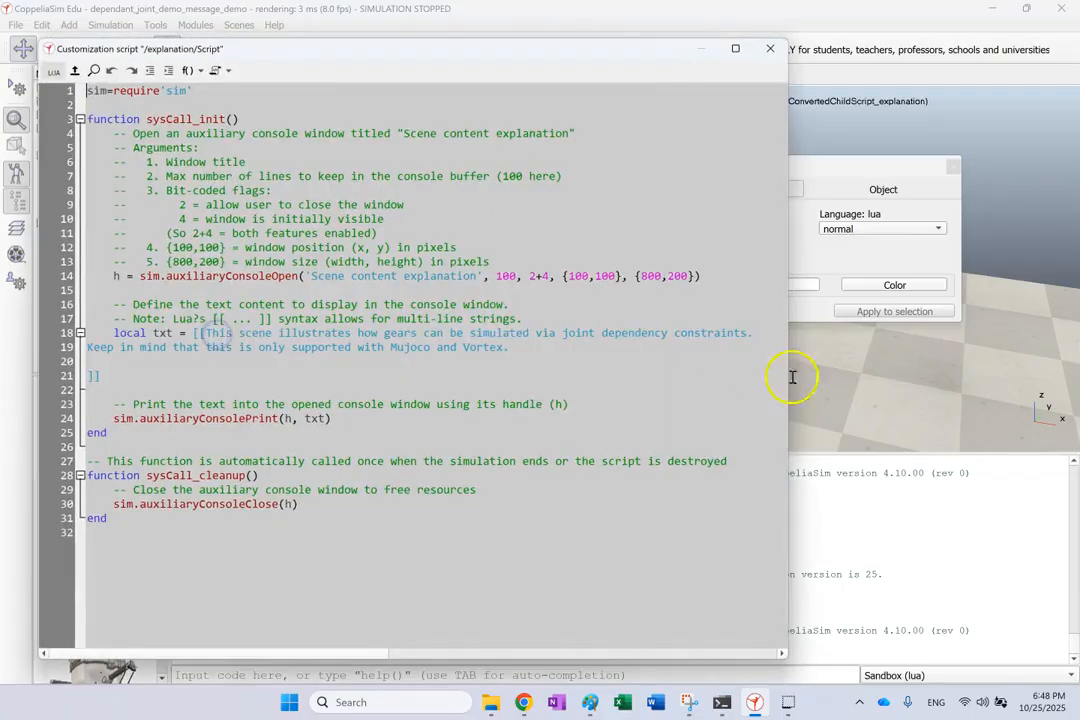
left_click_drag(531, 512, 80, 80)
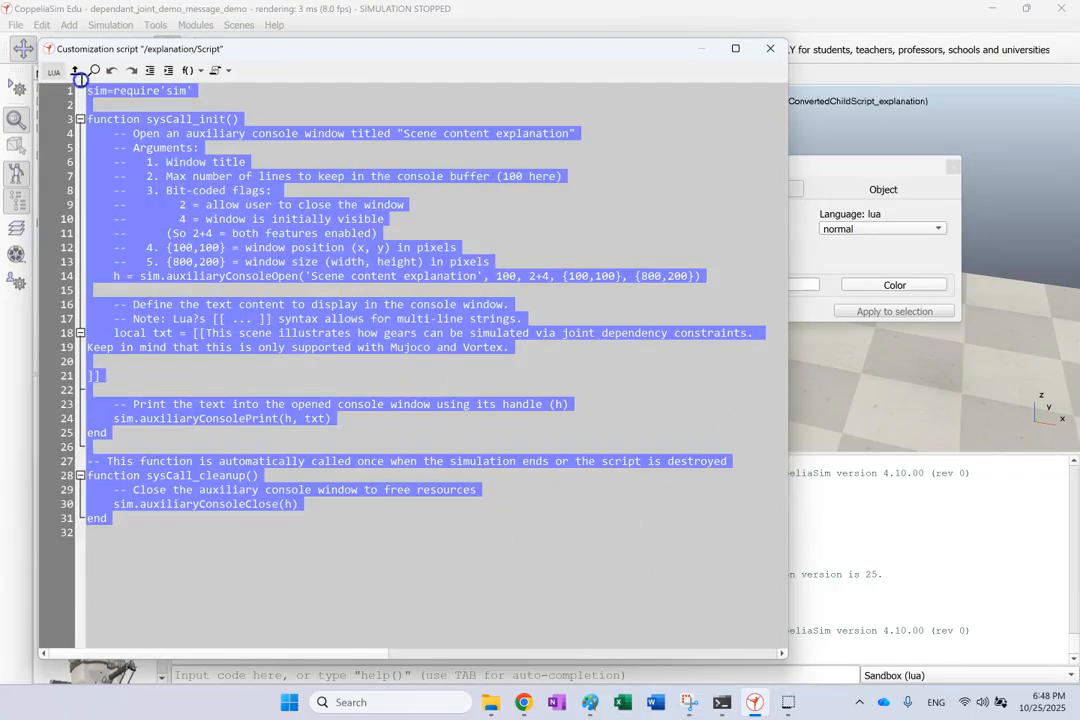
left_click(669, 170)
left_click(768, 48)
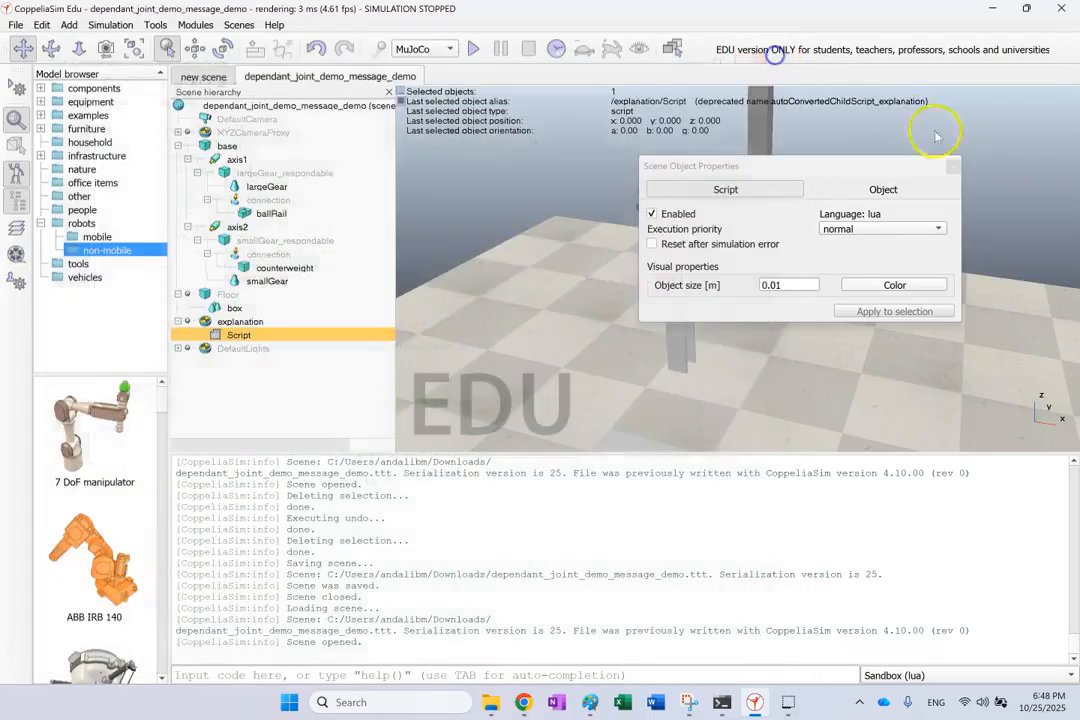
left_click(952, 171)
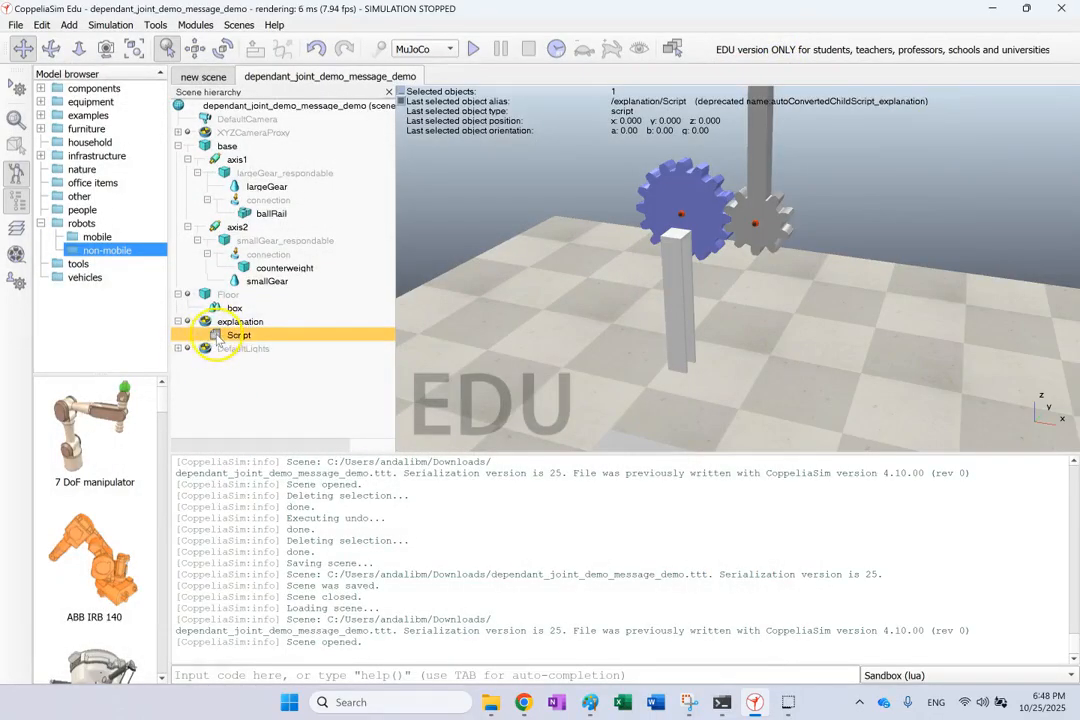
Add a non-threaded Lua simulation script to the Script item.
right_click(229, 332)
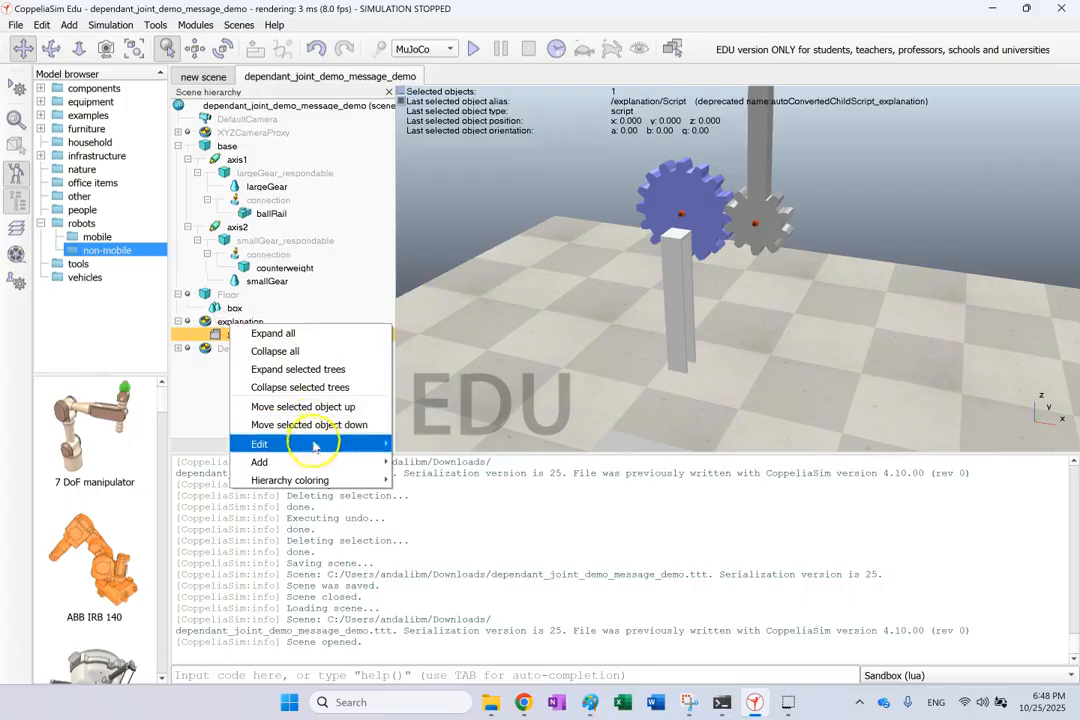
mouse_move(325, 462)
mouse_move(472, 660)
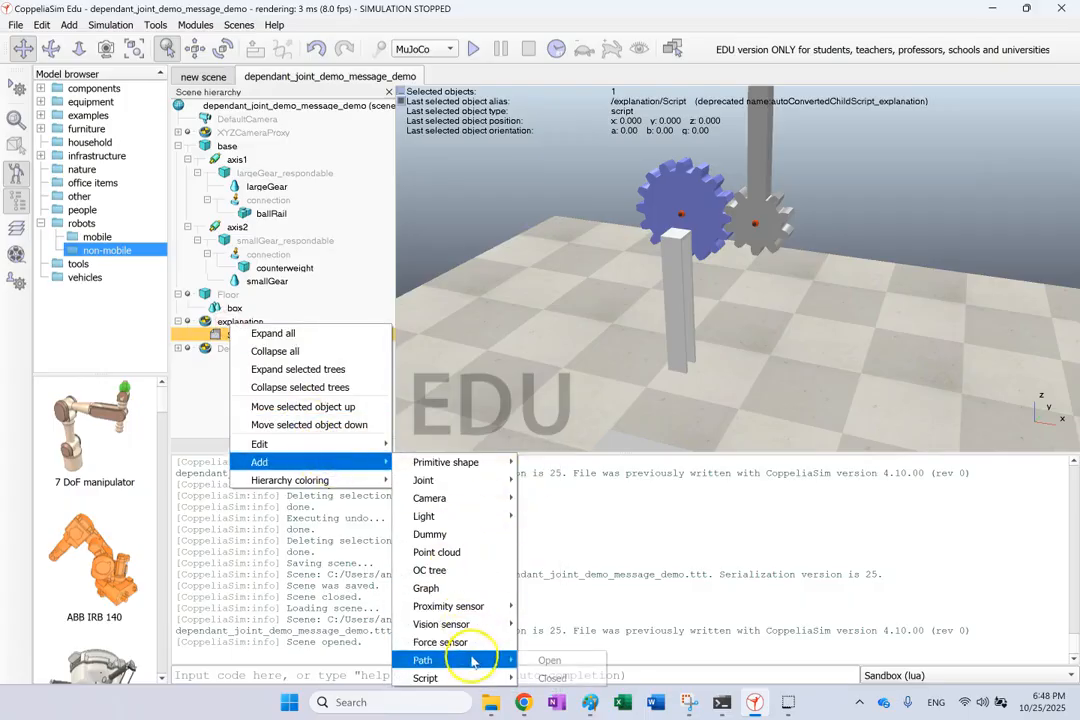
mouse_move(494, 680)
mouse_move(575, 682)
mouse_move(700, 685)
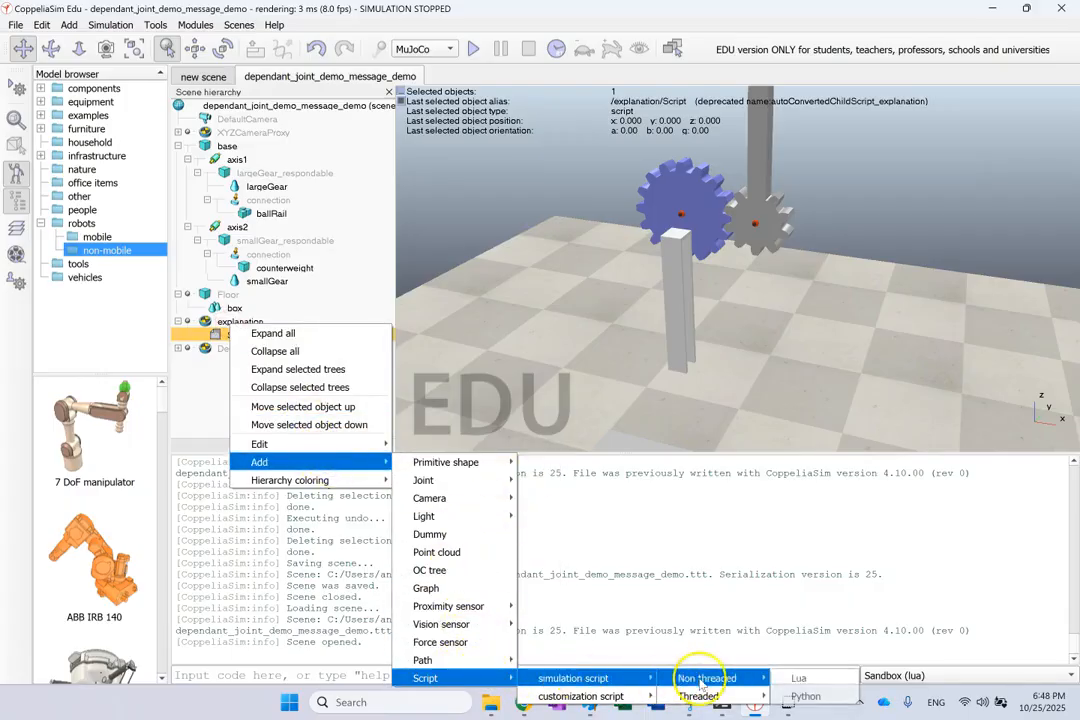
left_click(798, 679)
Reload the dependant_joint_demo_message_demo scene and close its reappearing explanation window.
left_click(283, 403)
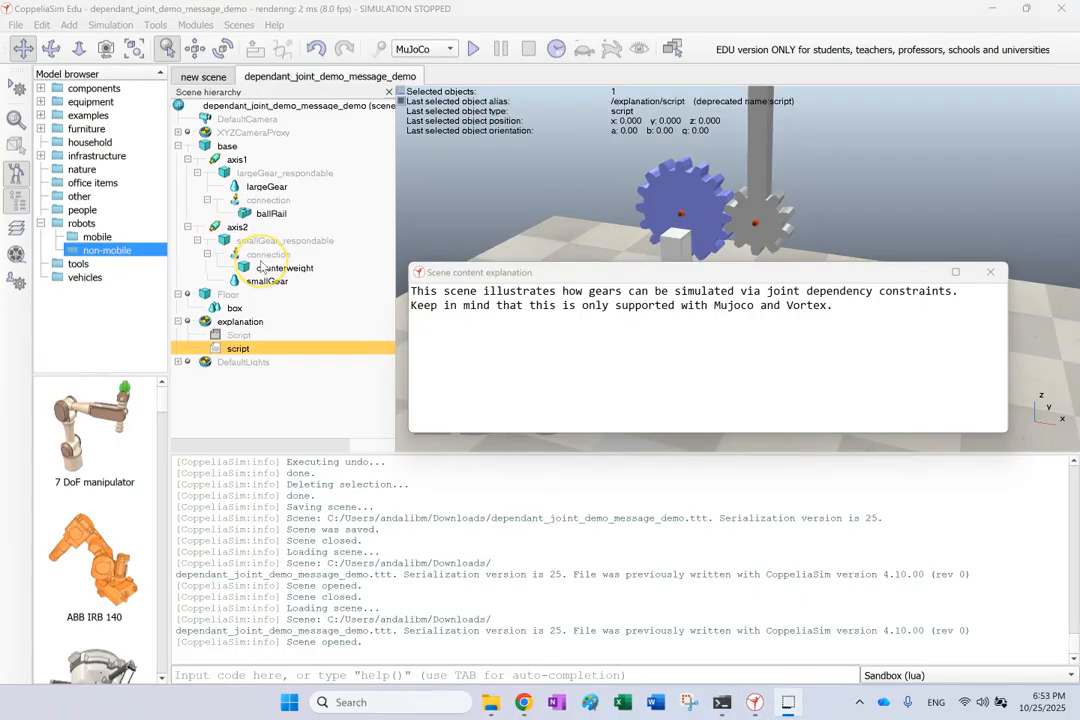
left_click(517, 290)
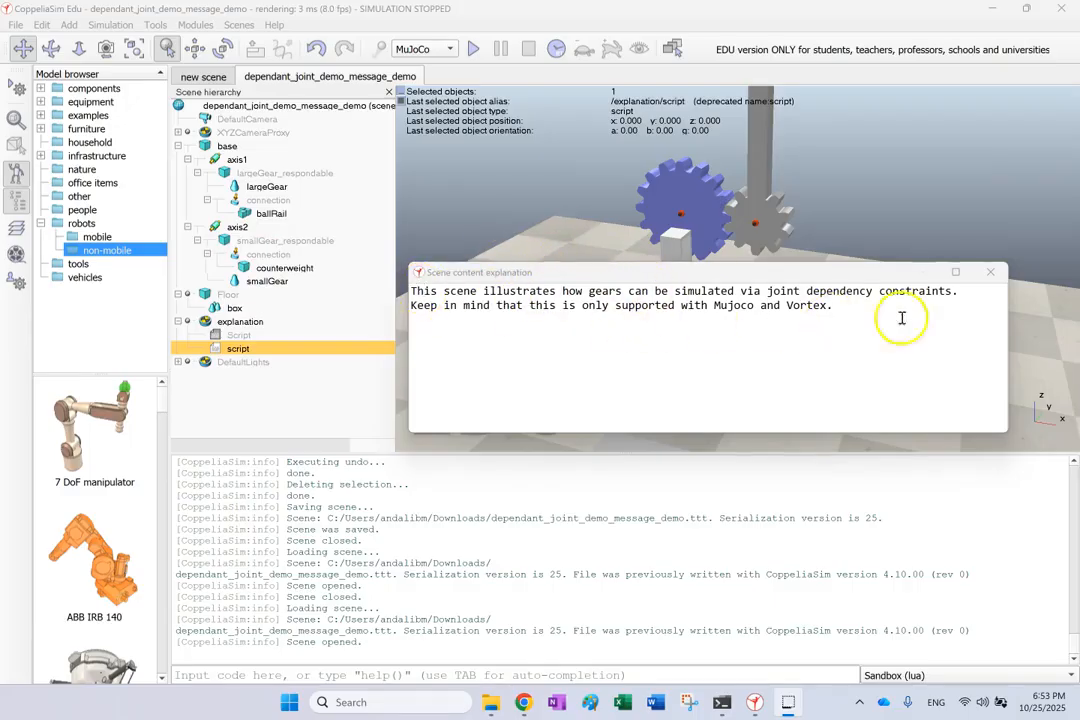
left_click(988, 274)
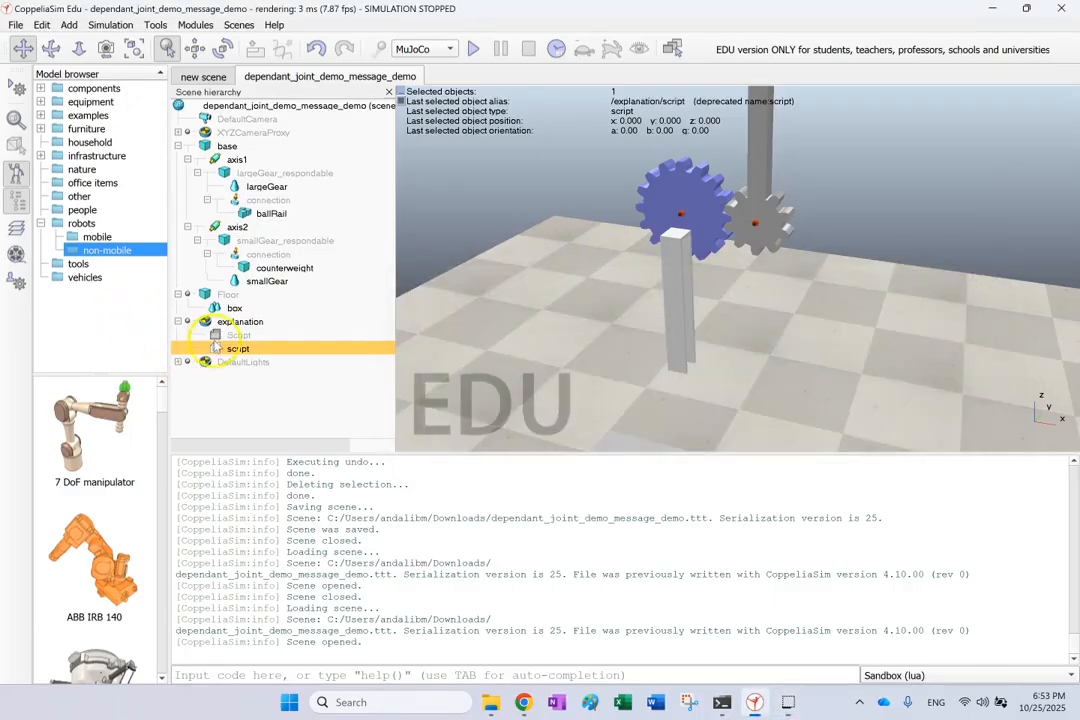
Open the explanation script and inspect sysCall_init and the auxiliaryConsoleOpen call on line 14.
double_click(214, 338)
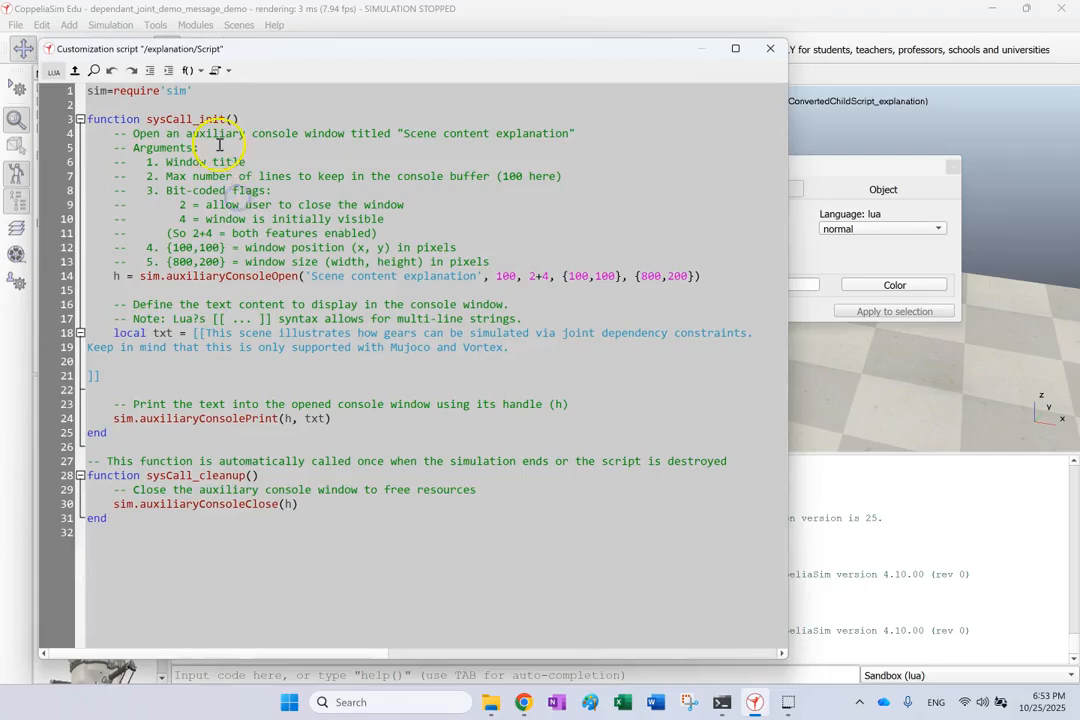
double_click(188, 119)
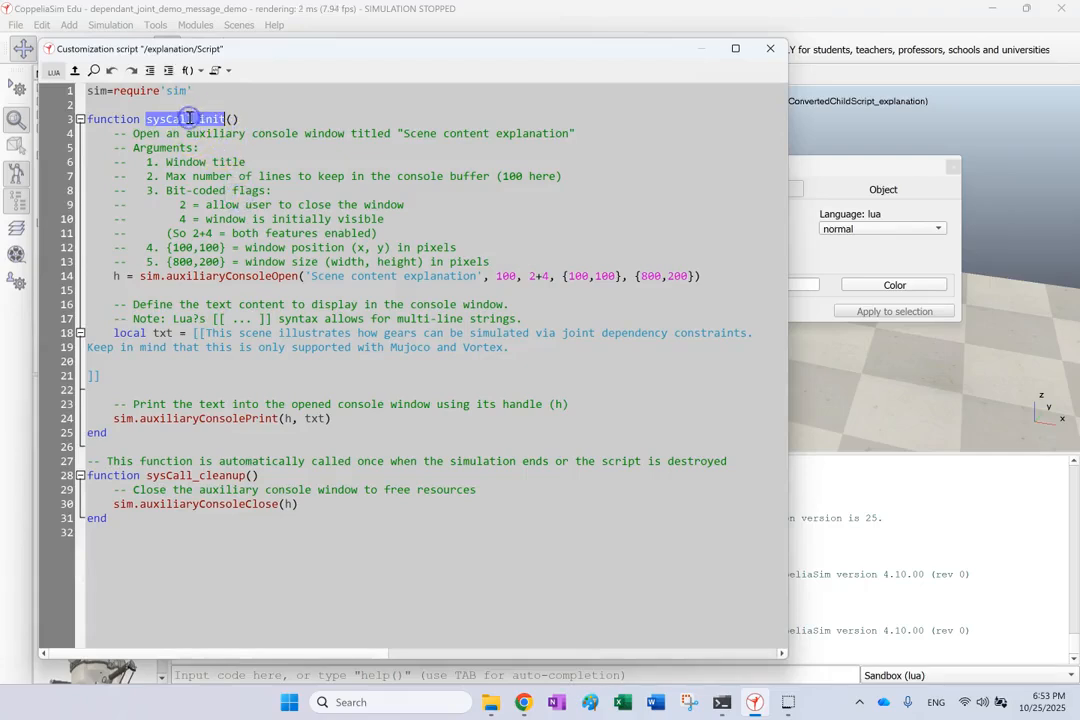
left_click(203, 118)
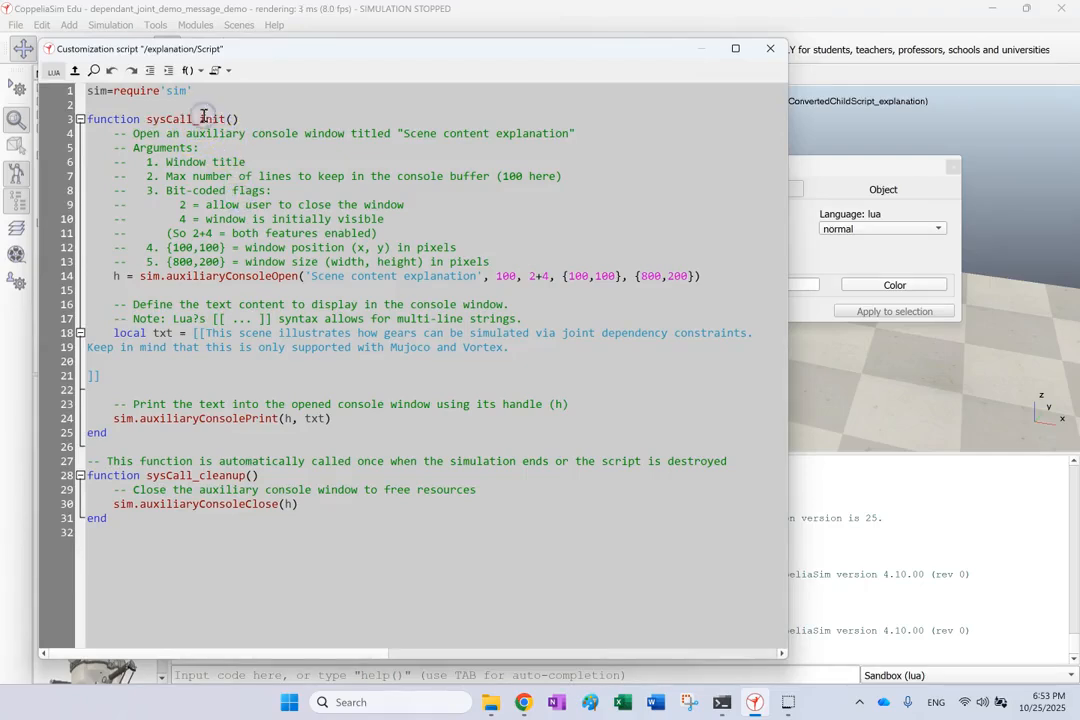
left_click(214, 143)
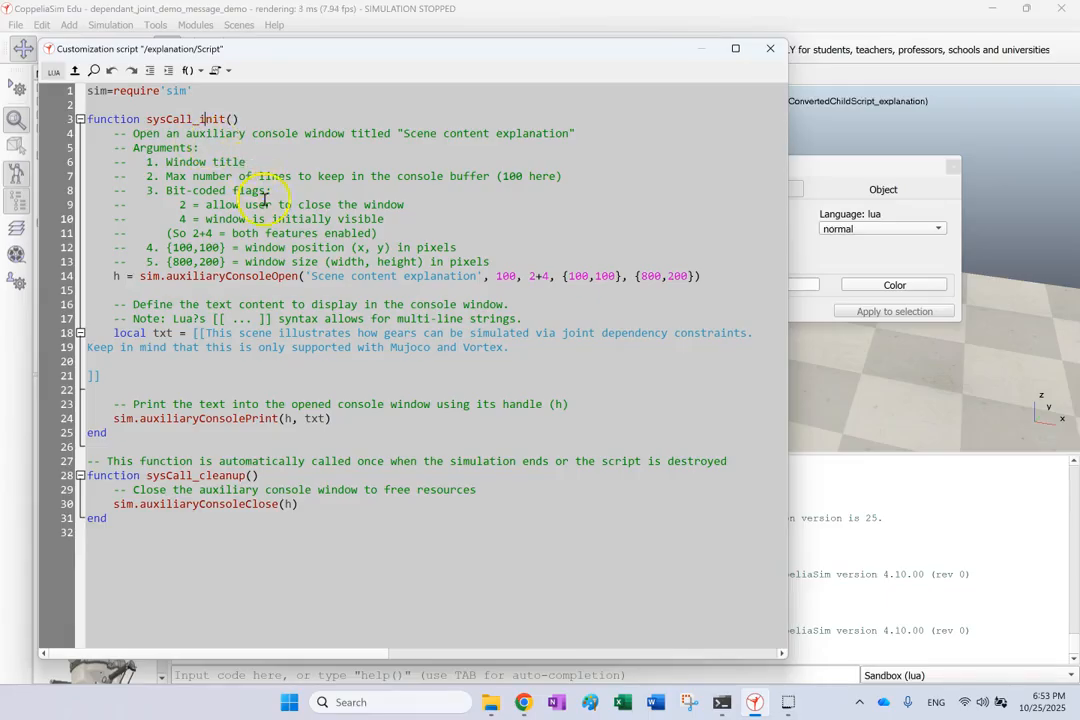
double_click(263, 276)
double_click(263, 278)
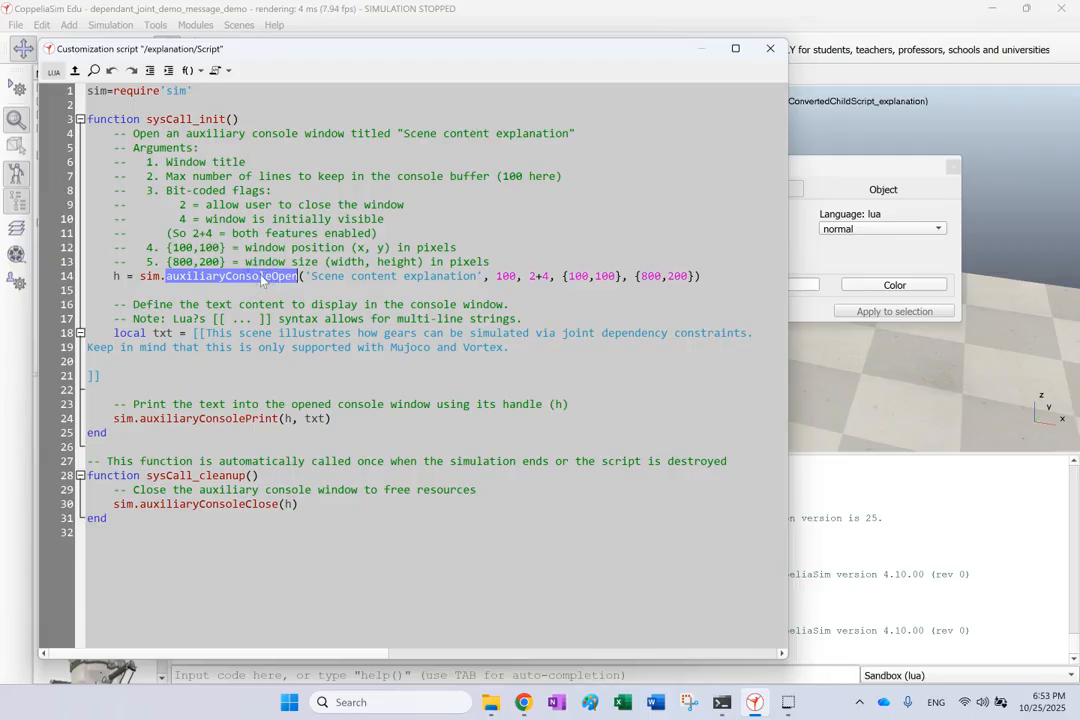
double_click(270, 283)
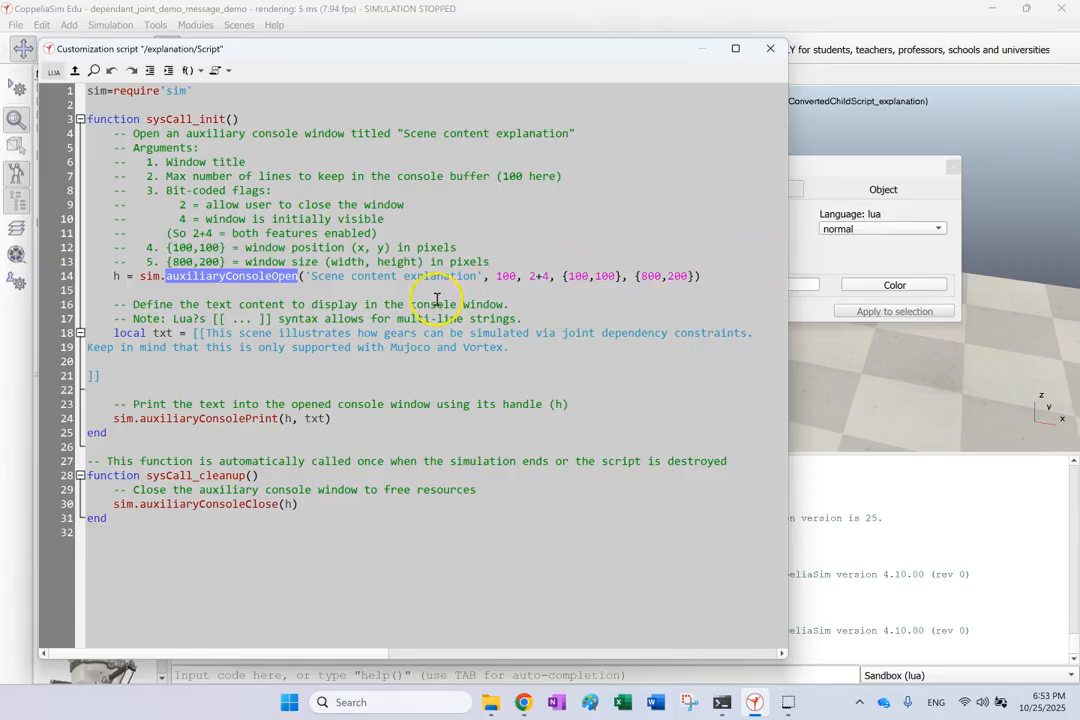
left_click(399, 280)
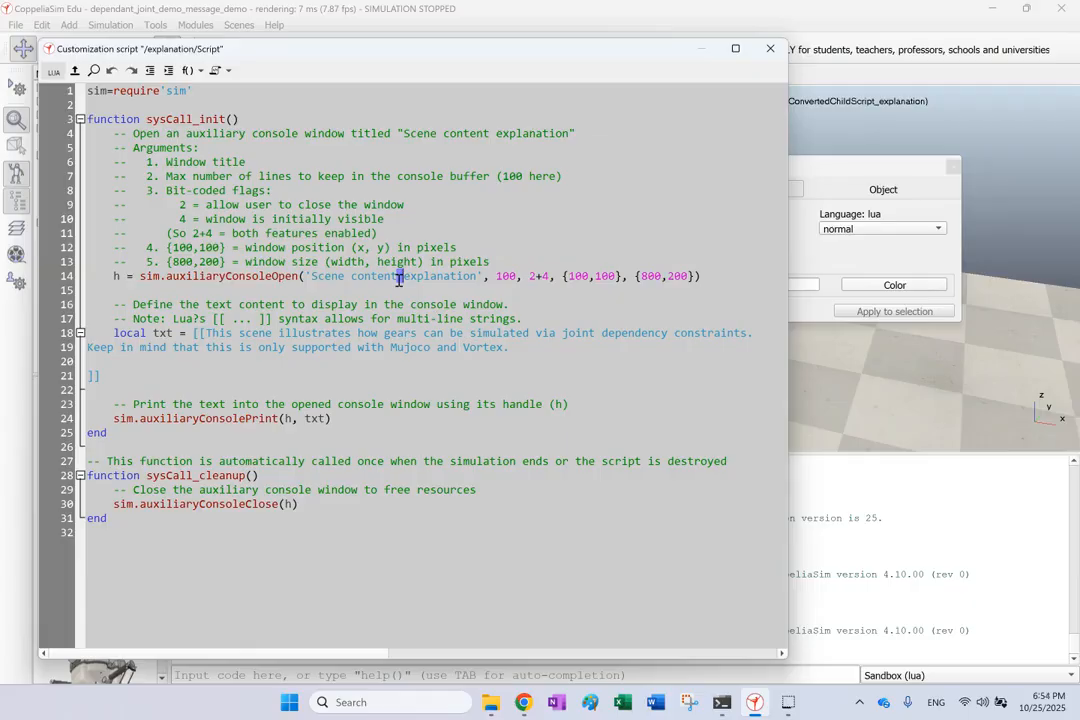
double_click(507, 276)
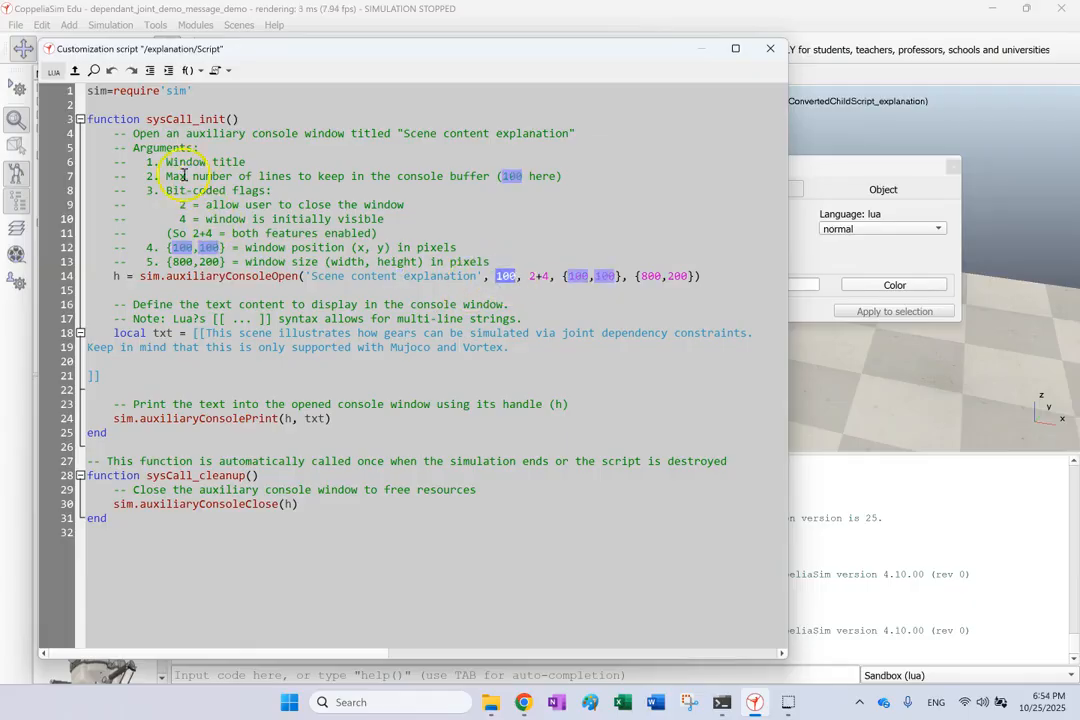
Read the buffer-lines comment on line 7 and the flag explanations on lines 9 and 10.
left_click_drag(167, 176, 560, 179)
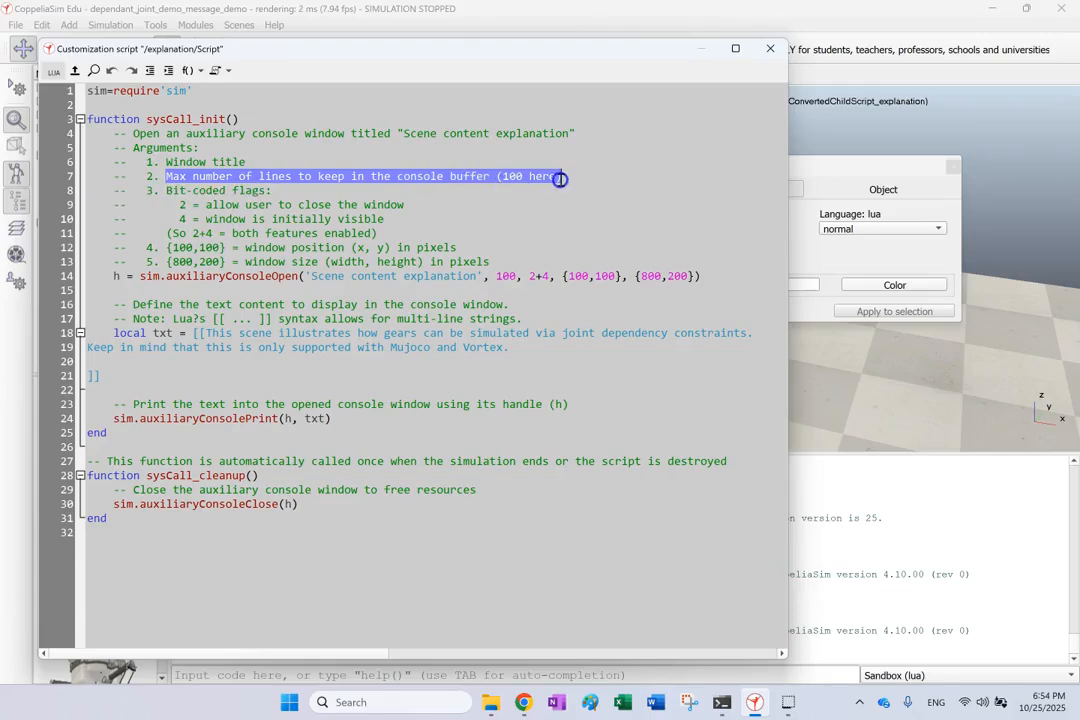
double_click(478, 176)
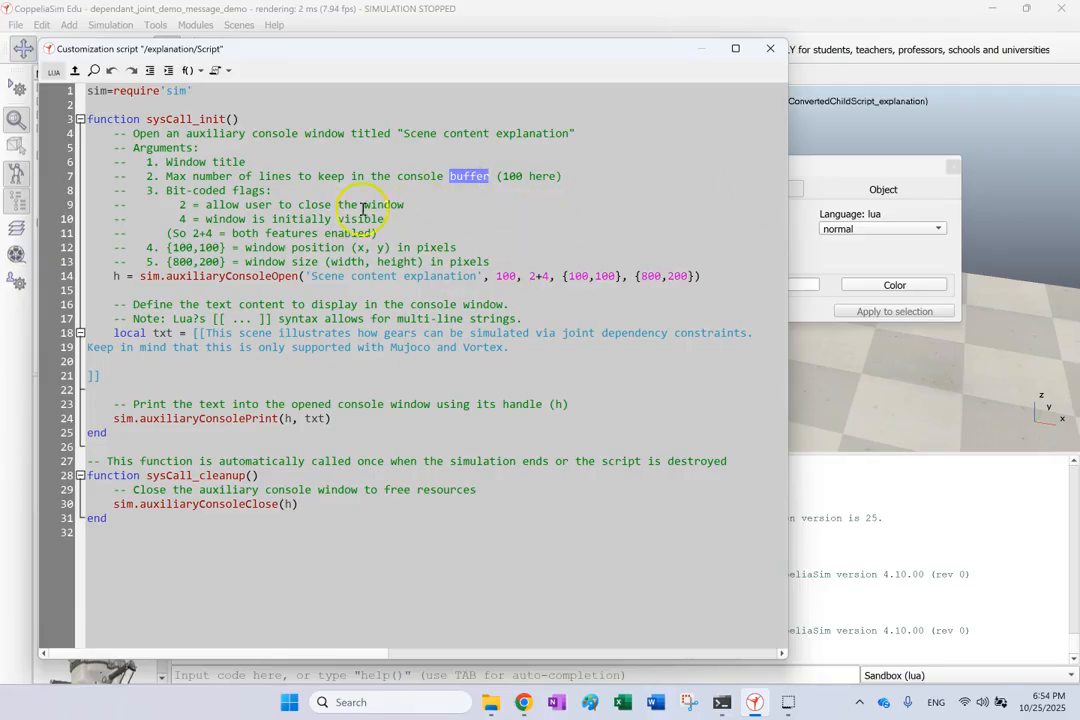
left_click_drag(529, 279, 541, 279)
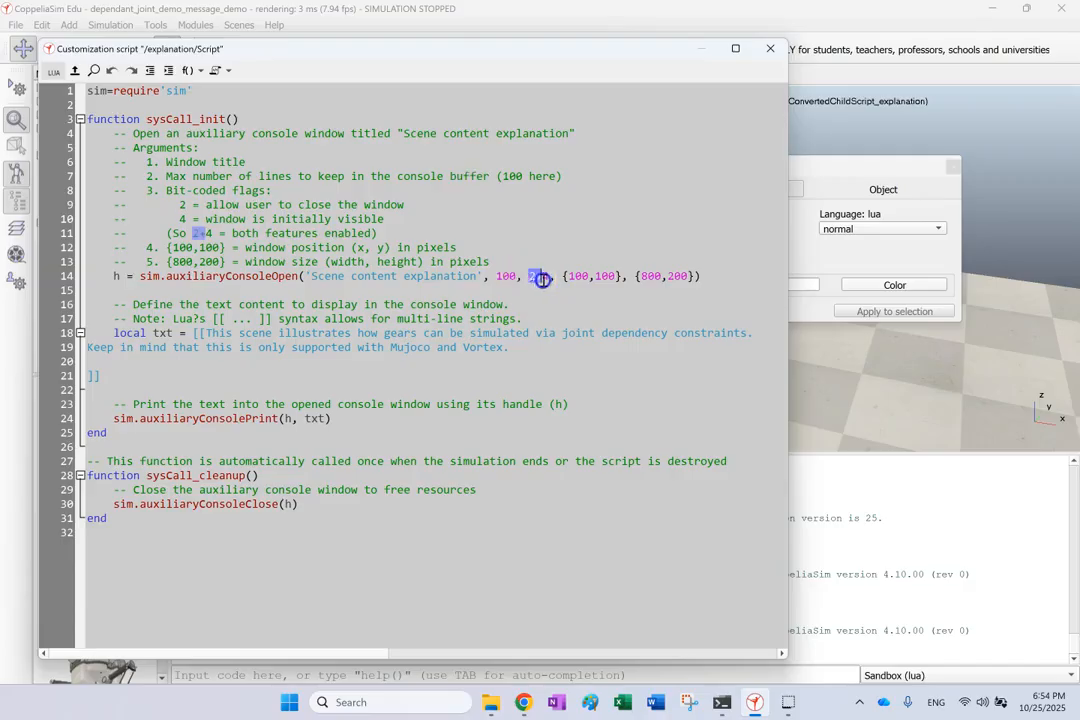
left_click(327, 203)
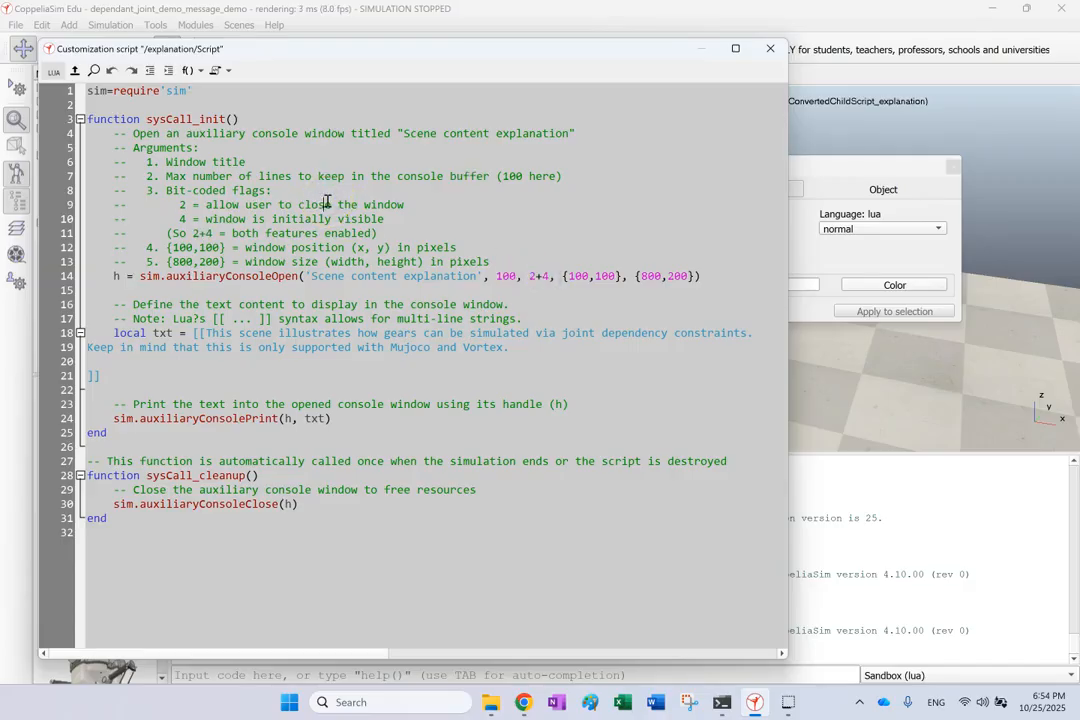
left_click(175, 204)
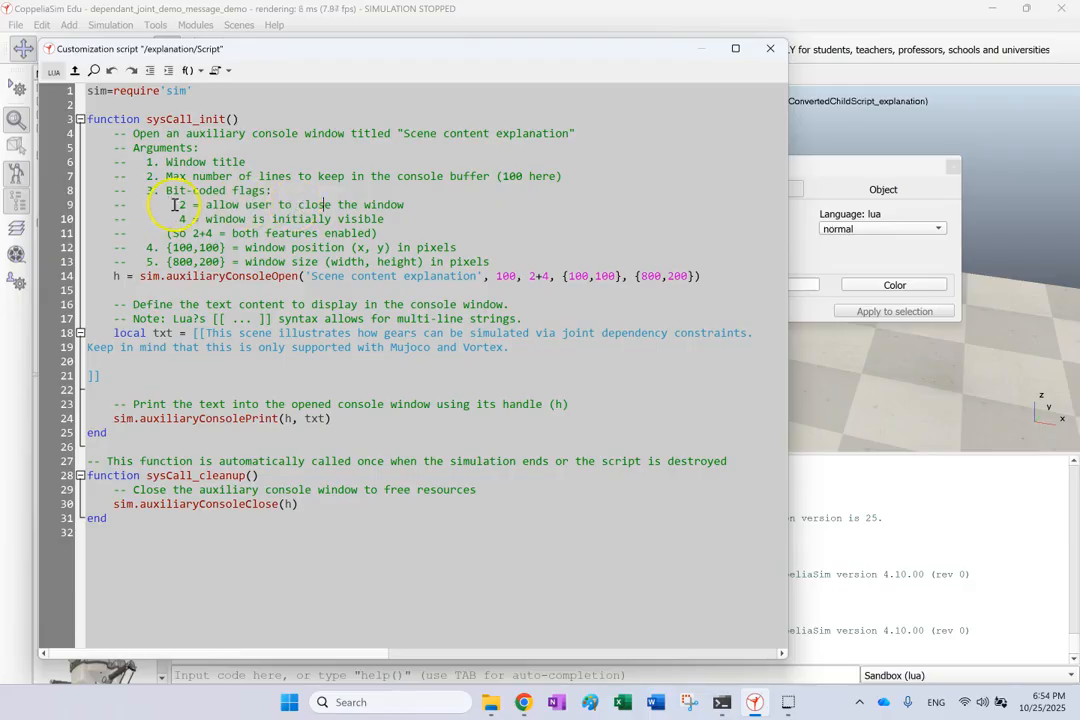
left_click_drag(175, 204, 407, 206)
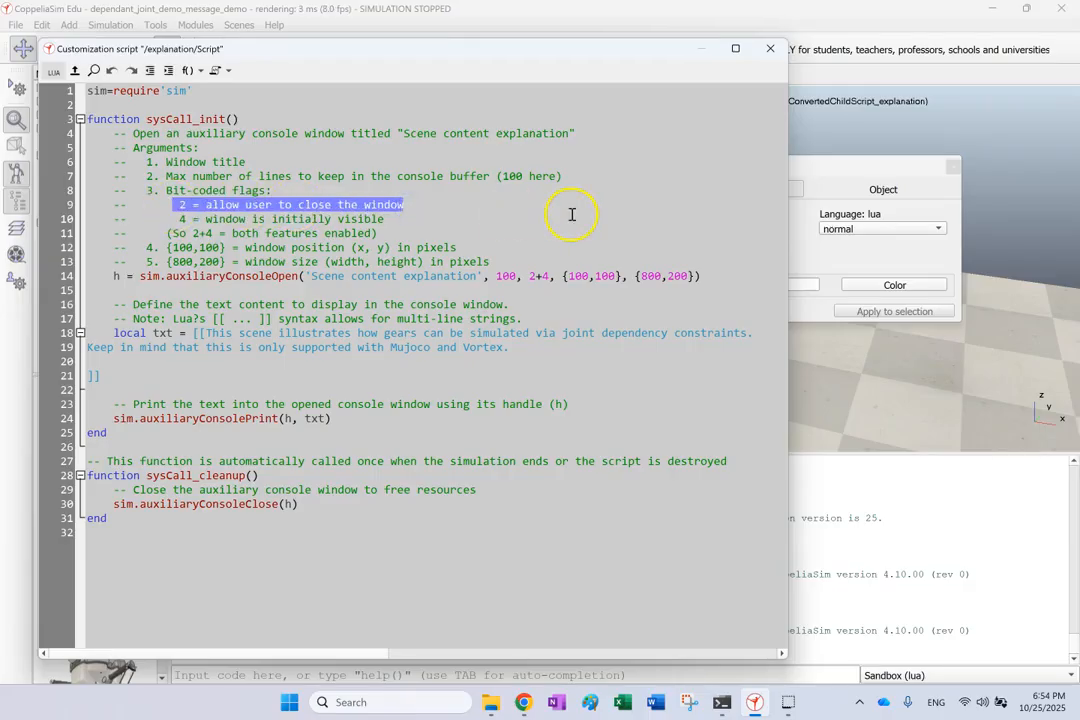
left_click_drag(179, 218, 385, 216)
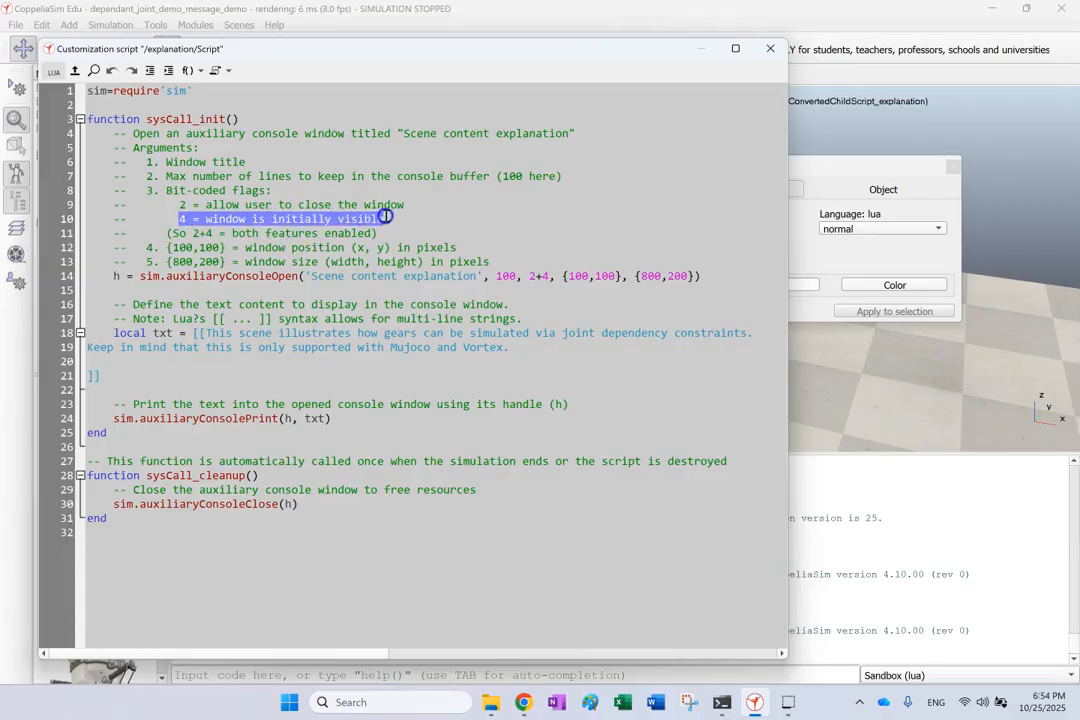
Review the 2+4 flags and window position/size comments, then select the 2 in the 200 height.
left_click_drag(529, 276, 553, 276)
left_click(391, 224)
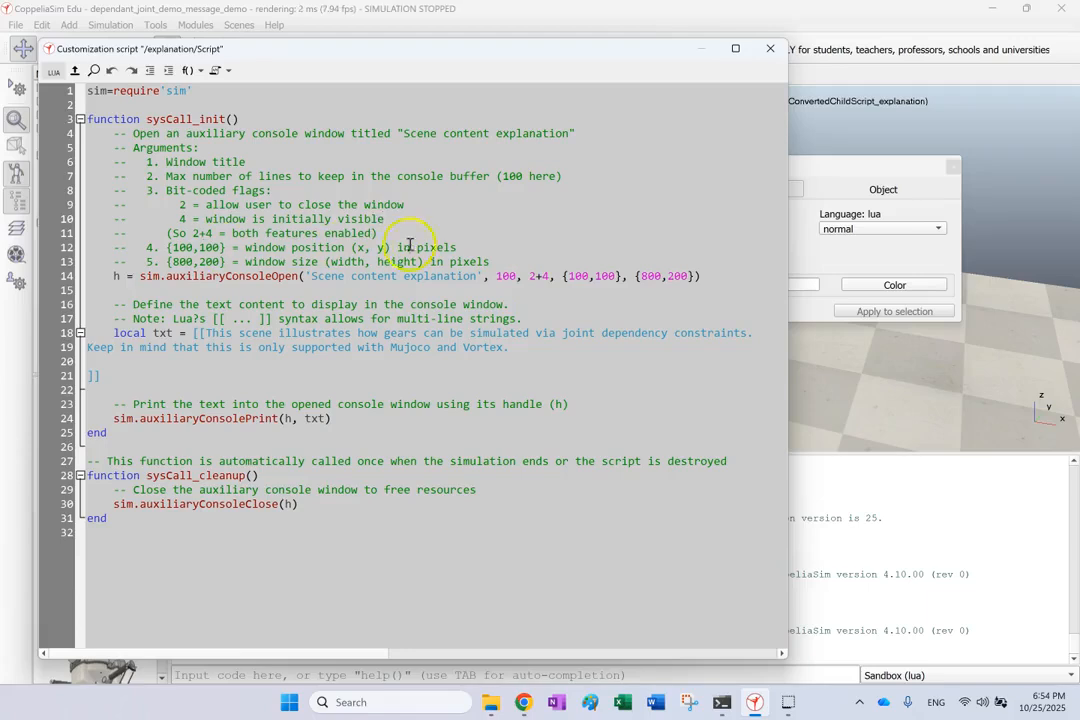
left_click_drag(477, 249, 172, 243)
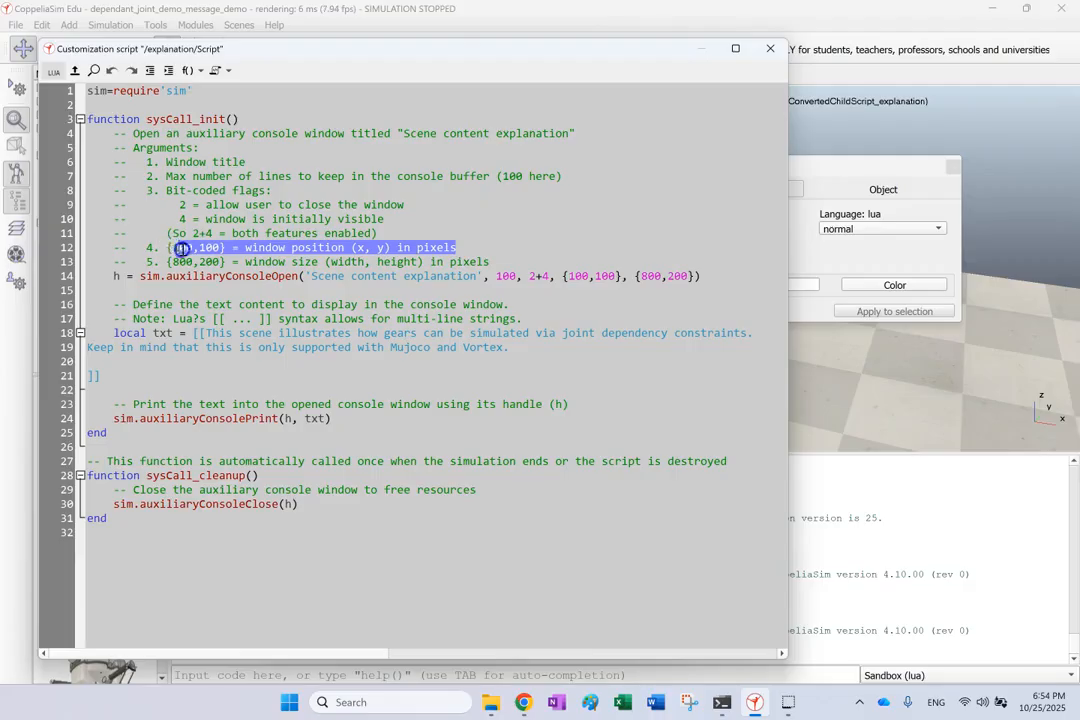
left_click_drag(167, 262, 487, 263)
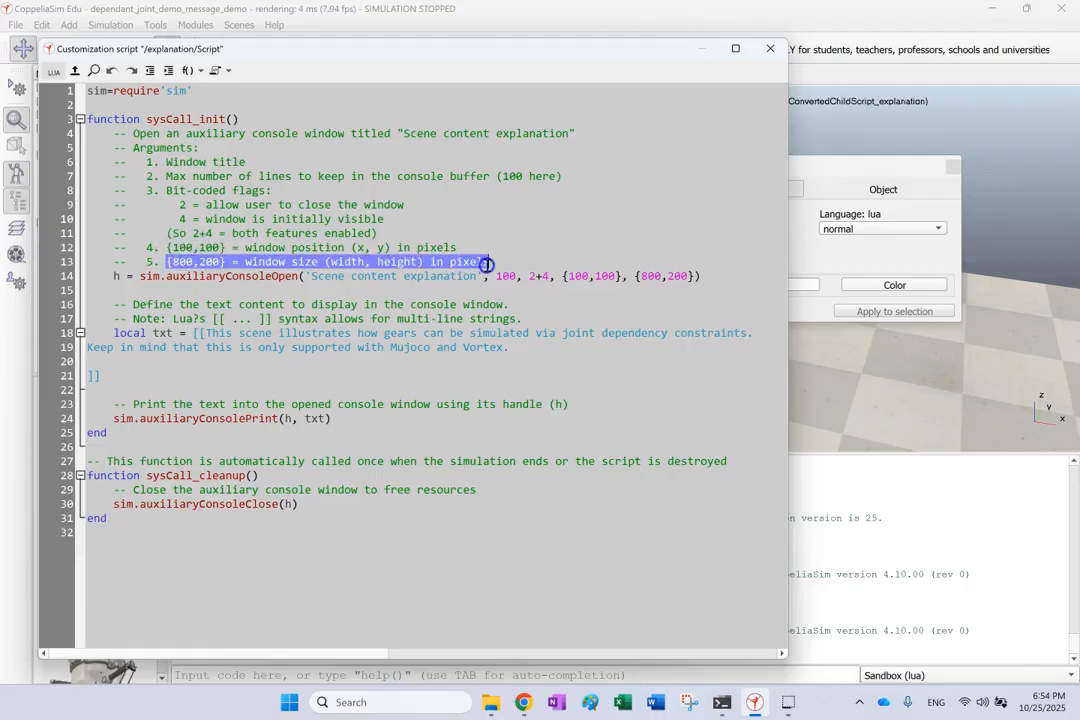
left_click(592, 226)
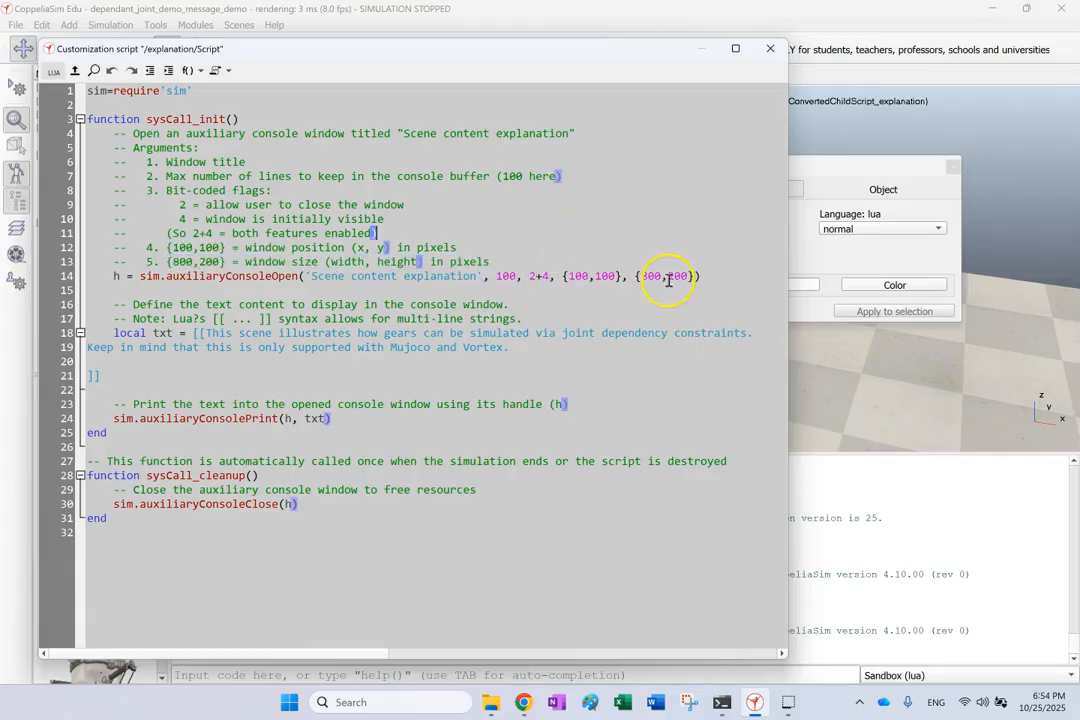
left_click_drag(671, 276, 668, 275)
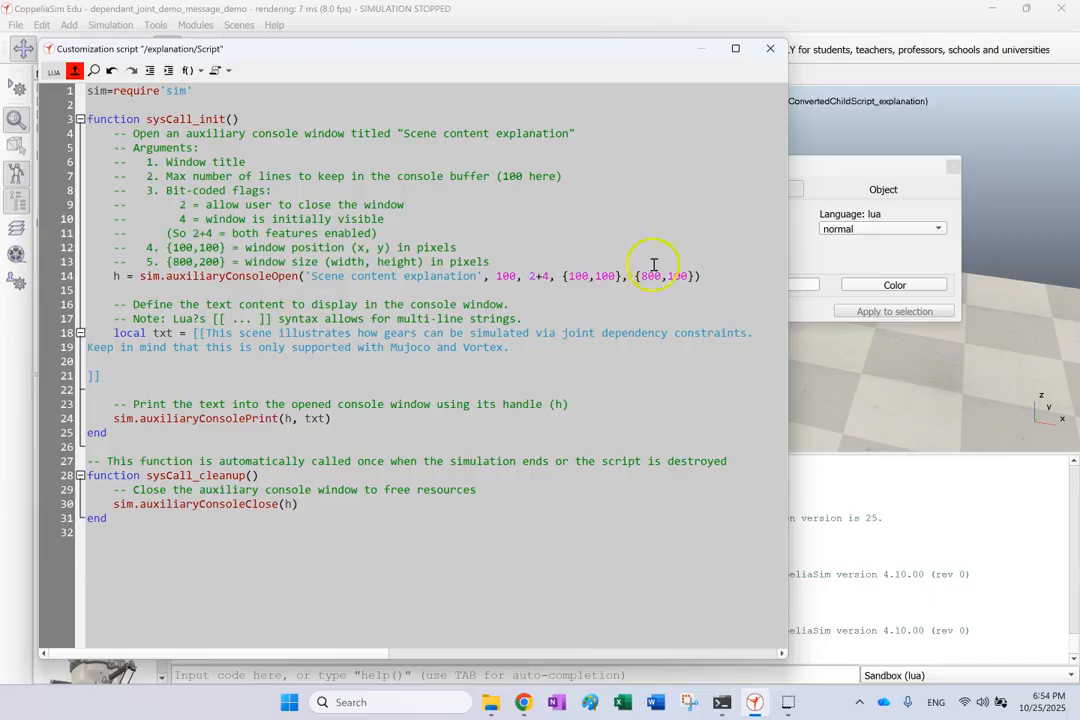
left_click(74, 70)
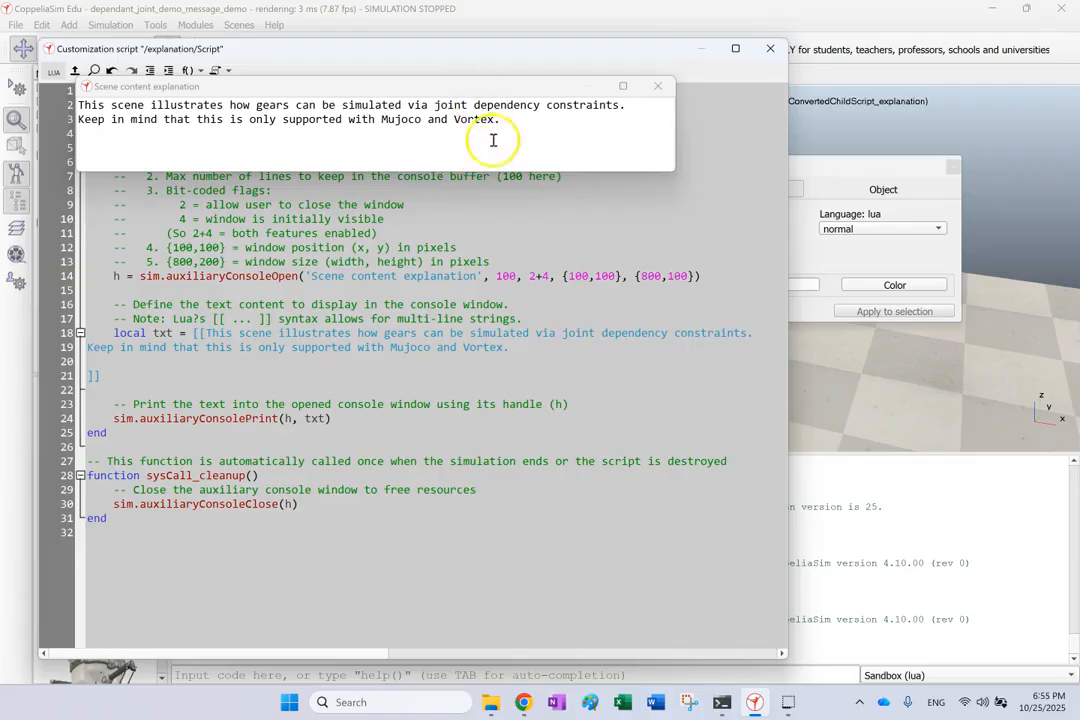
left_click_drag(494, 89, 550, 259)
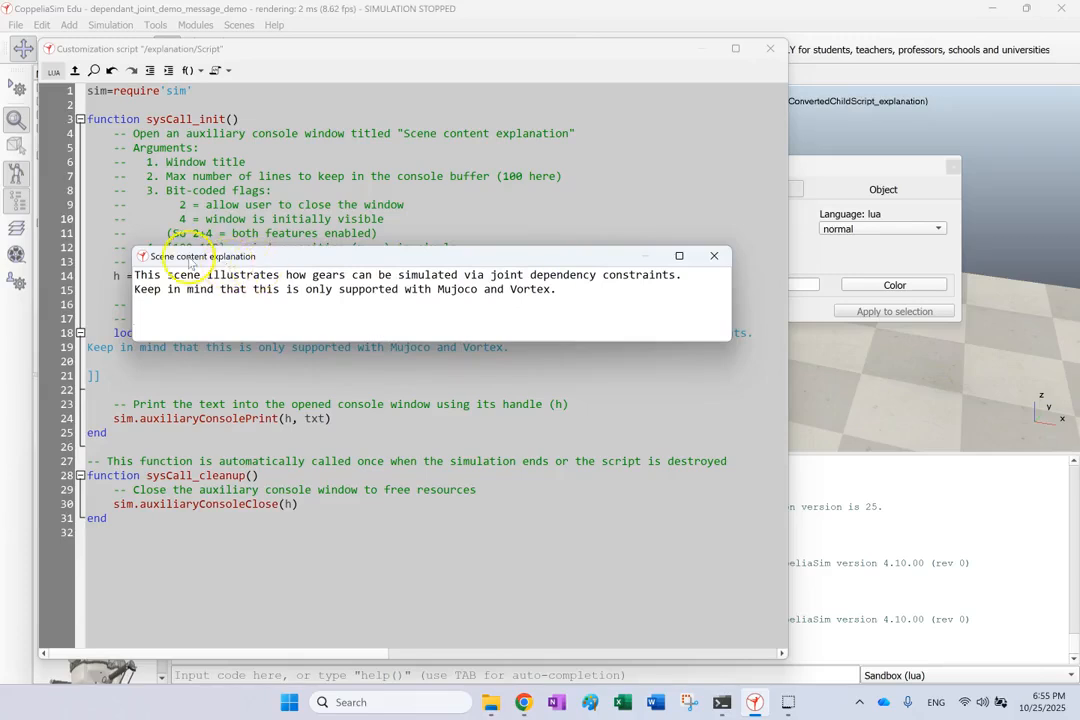
left_click(714, 257)
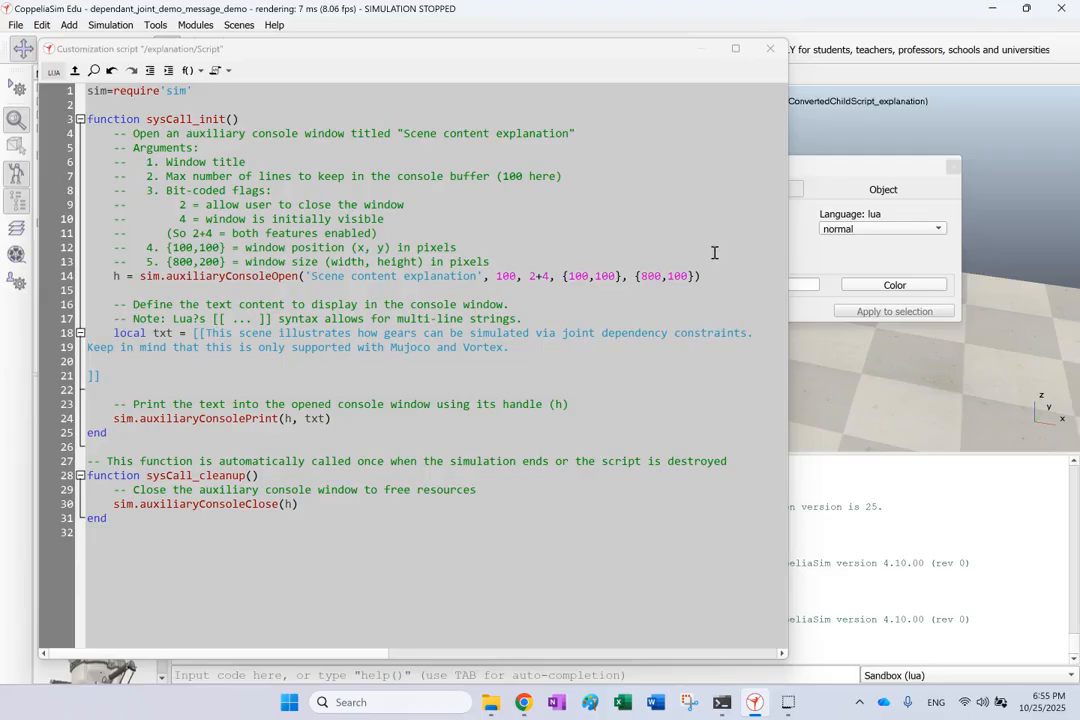
double_click(270, 276)
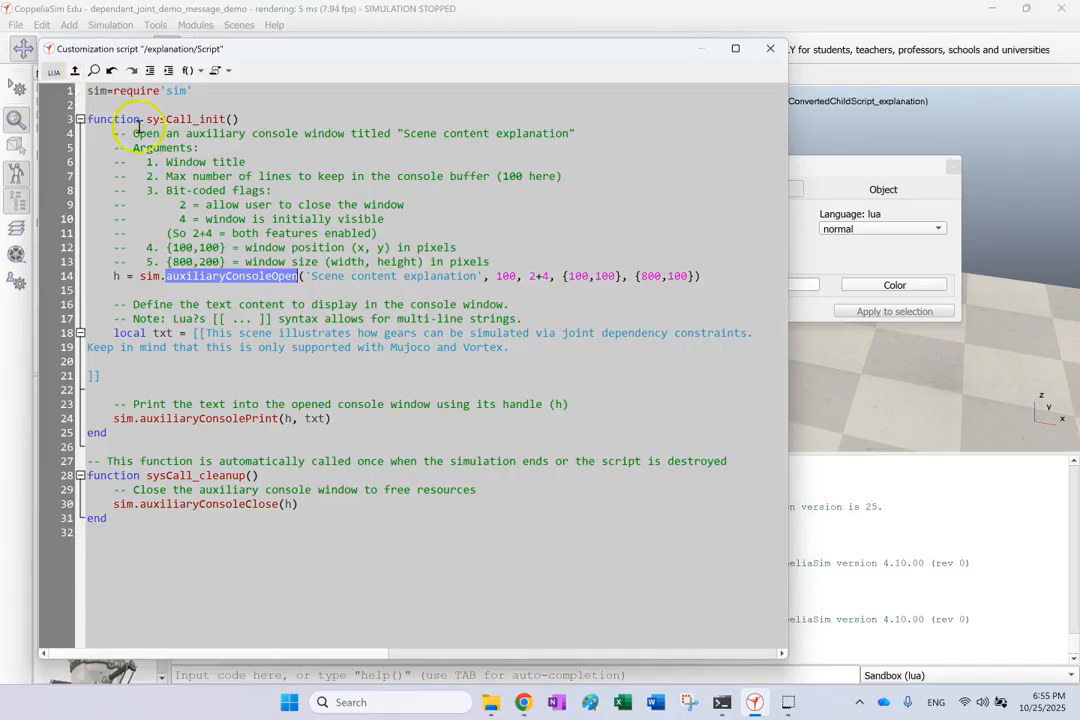
left_click(74, 71)
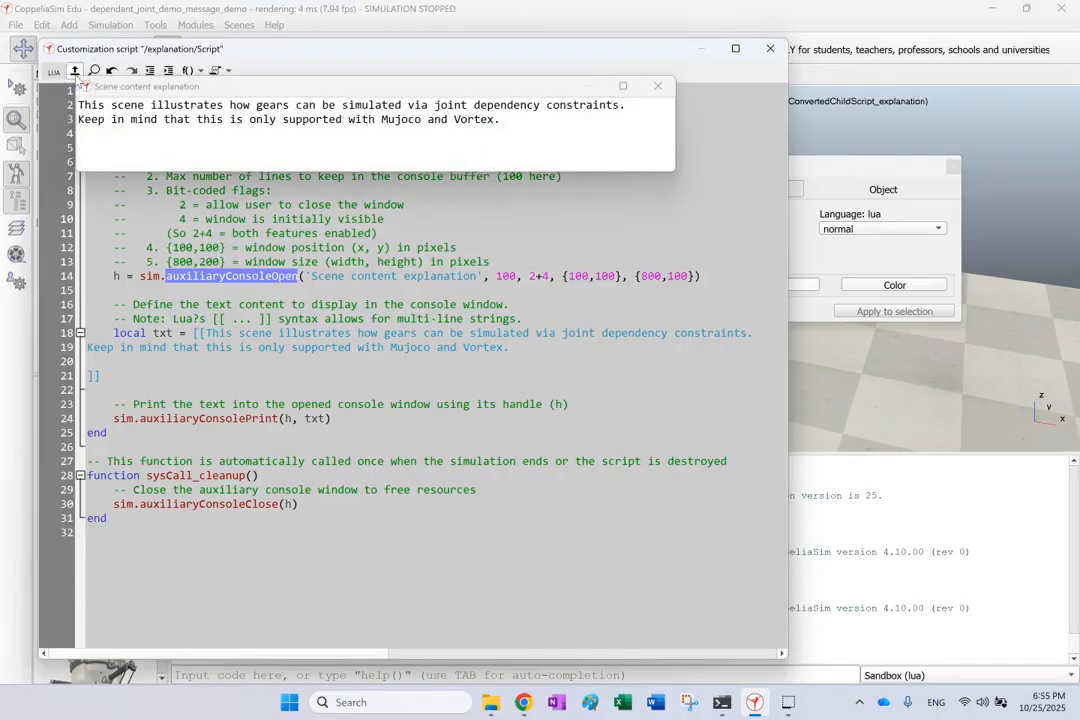
left_click(657, 88)
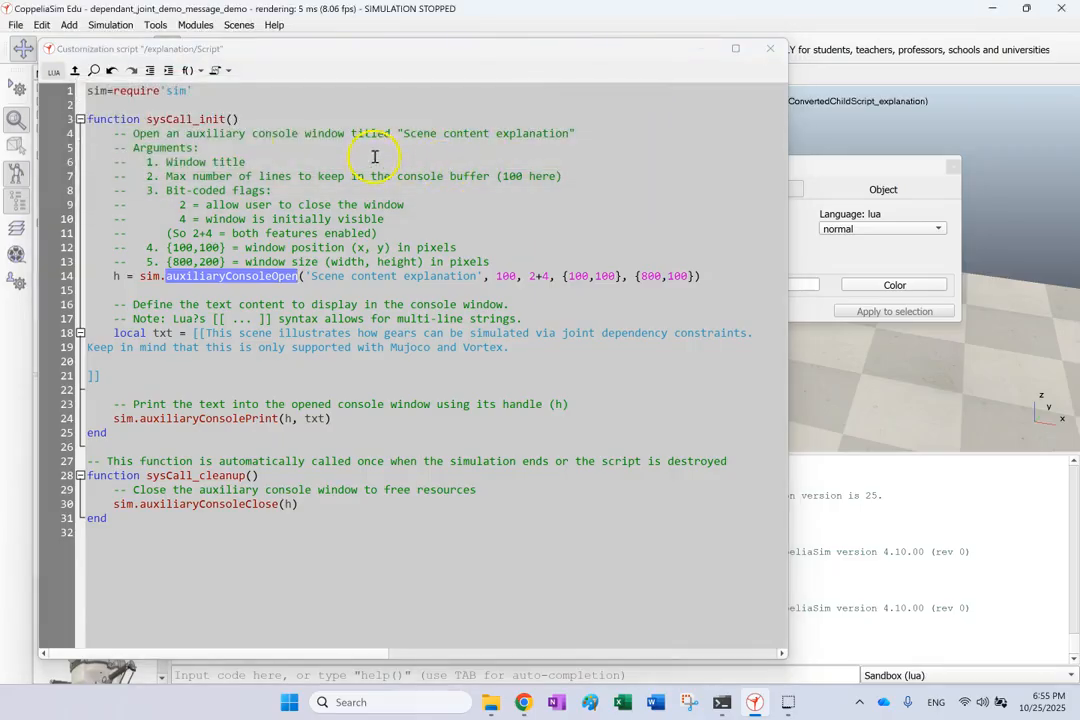
double_click(162, 333)
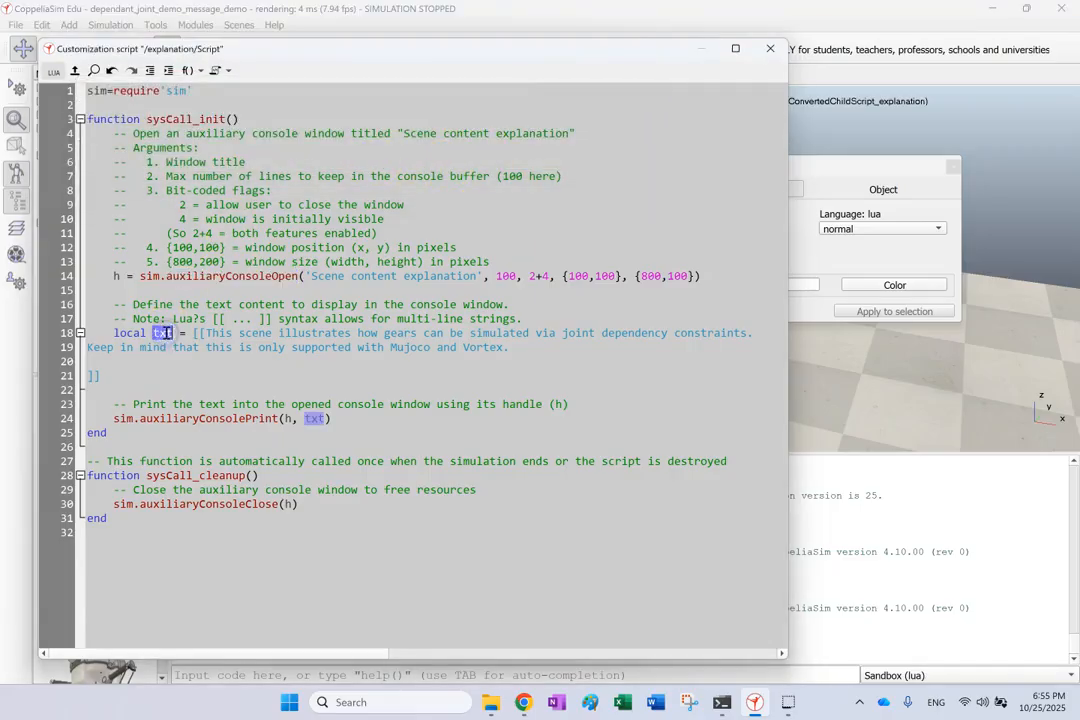
left_click(194, 333)
left_click_drag(194, 333, 193, 372)
left_click(190, 334)
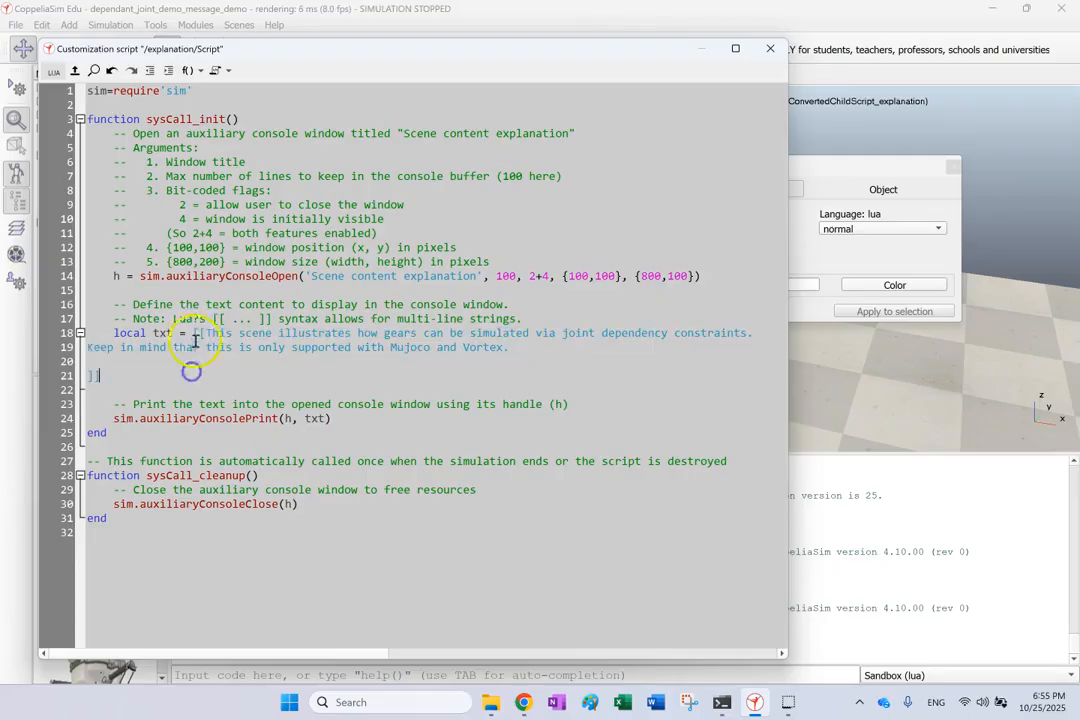
left_click(84, 376)
left_click(261, 362)
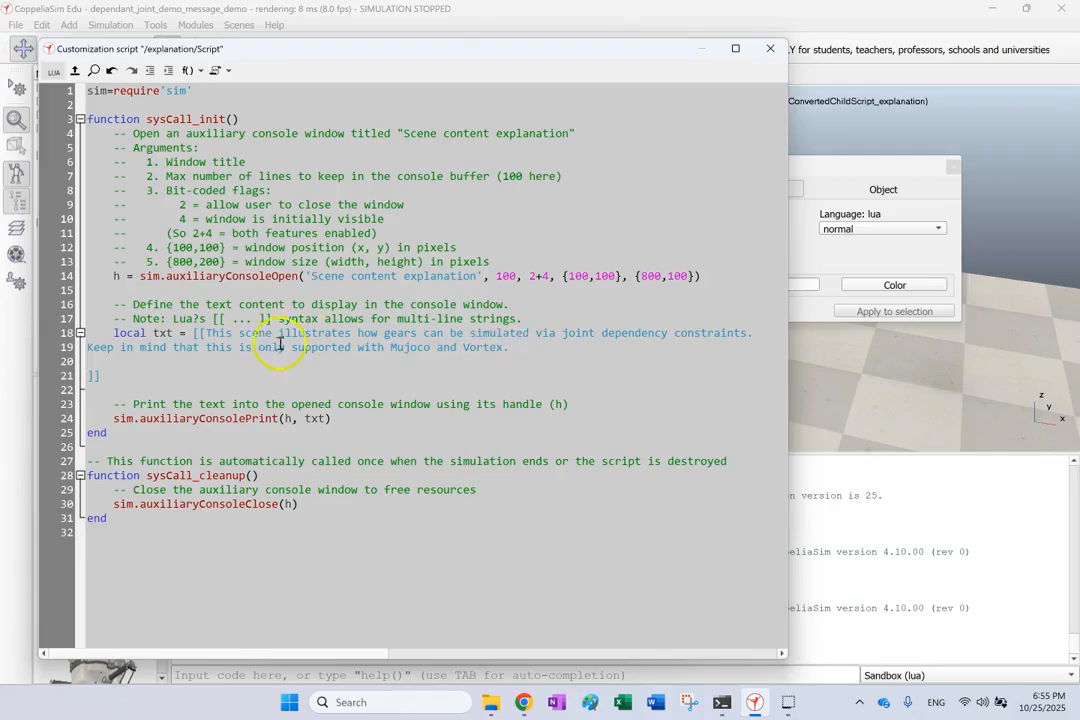
left_click_drag(181, 372, 192, 334)
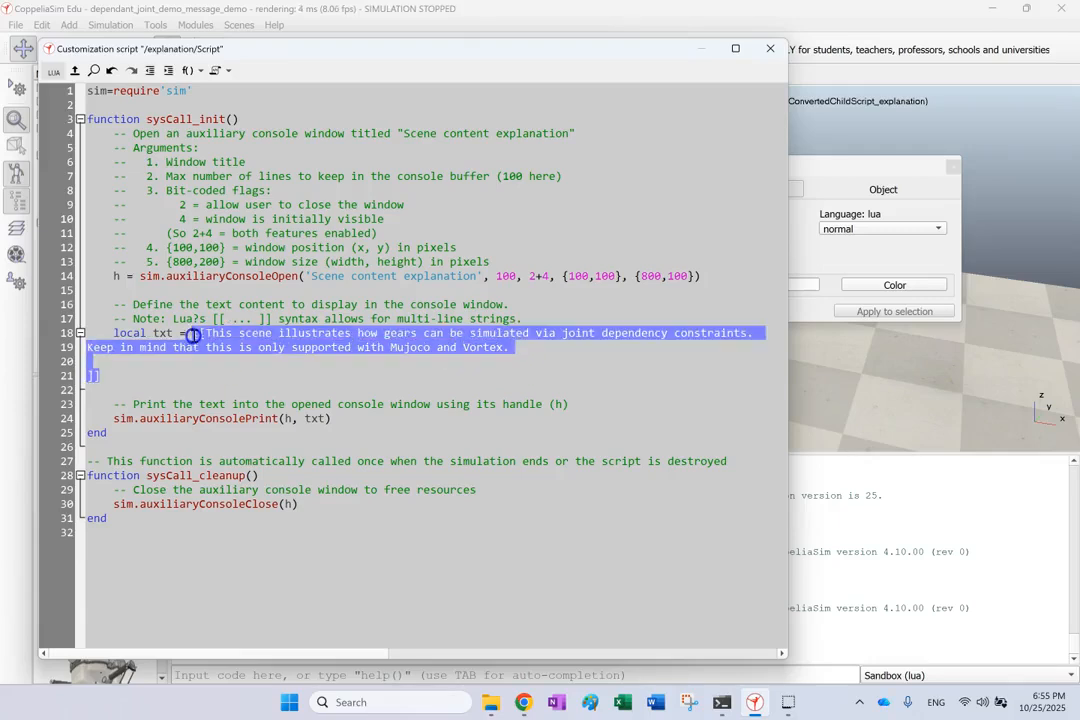
left_click(329, 333)
triple_click(350, 345)
left_click(271, 346)
left_click(207, 334)
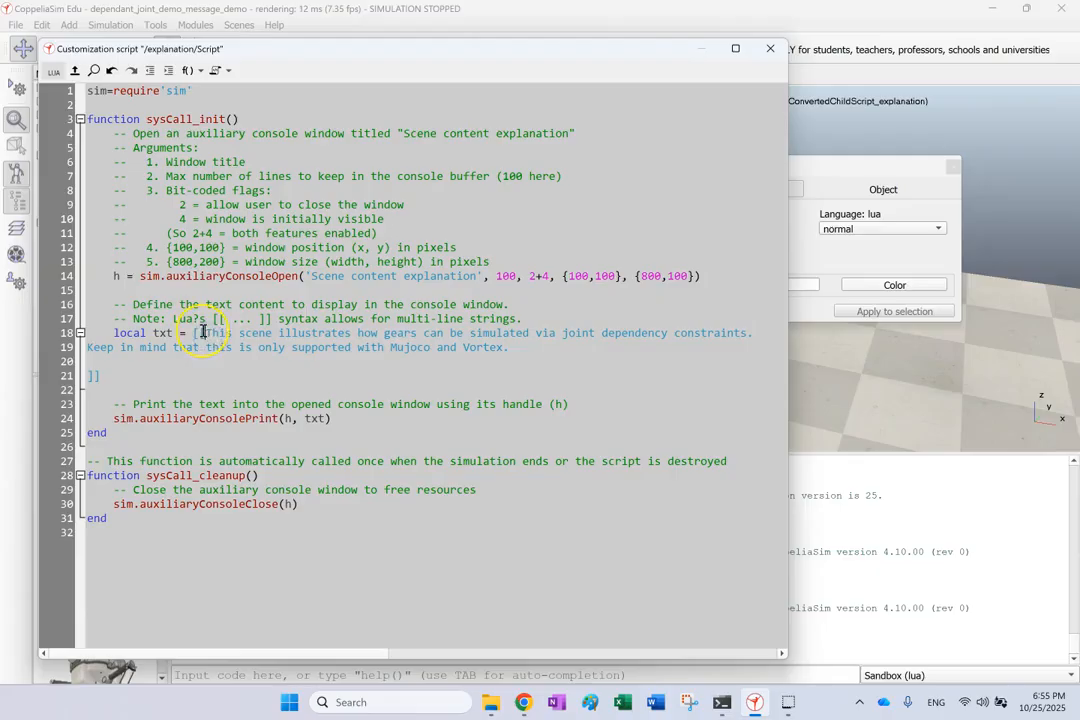
left_click(210, 355)
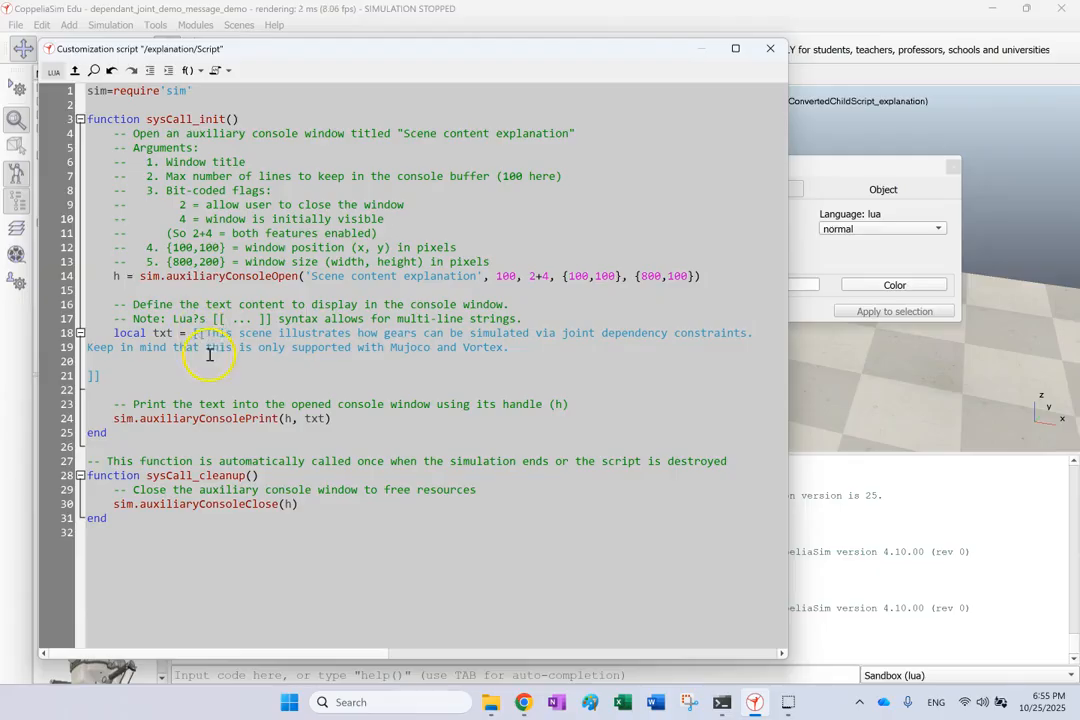
left_click(183, 419)
double_click(183, 419)
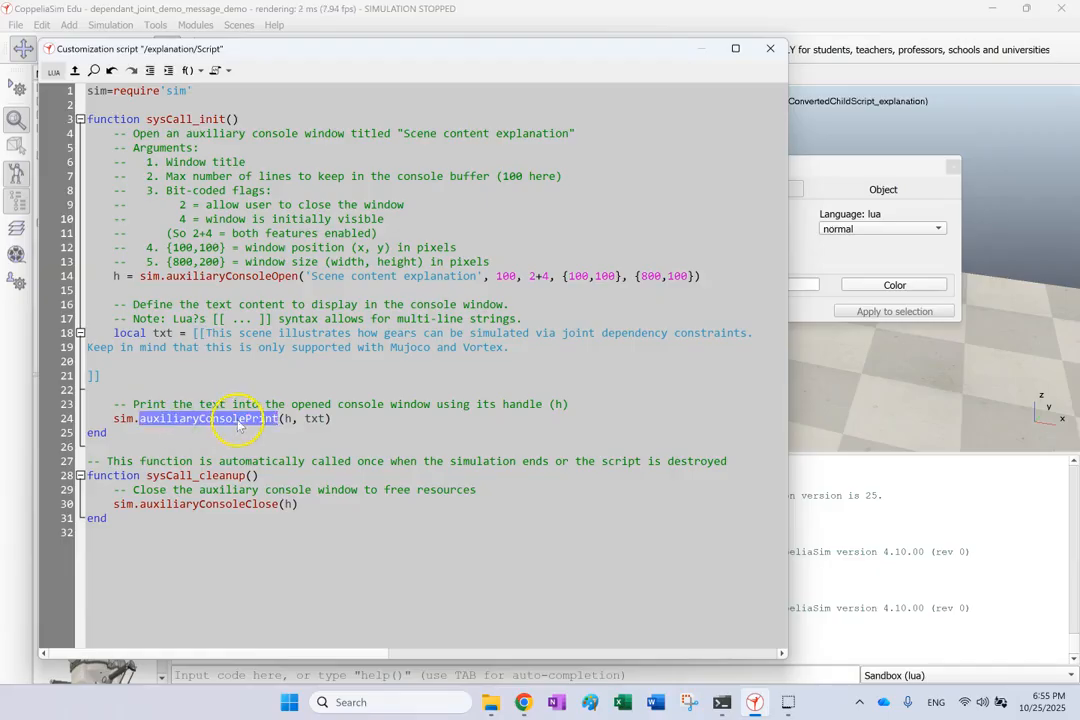
left_click(205, 418)
double_click(289, 419)
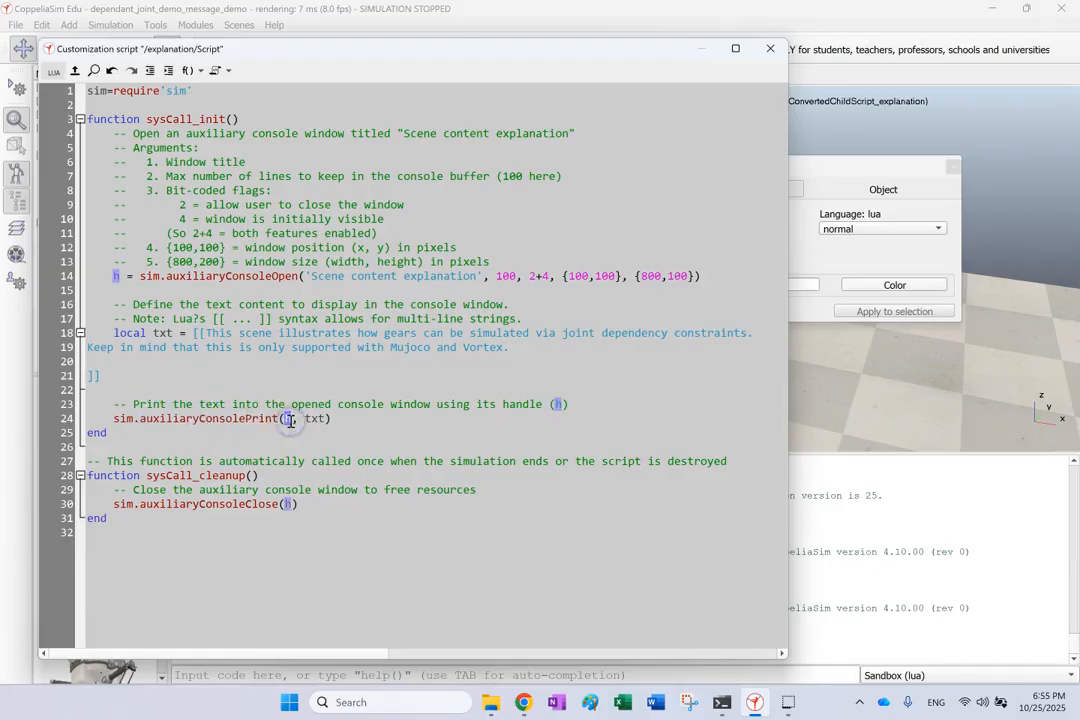
double_click(314, 419)
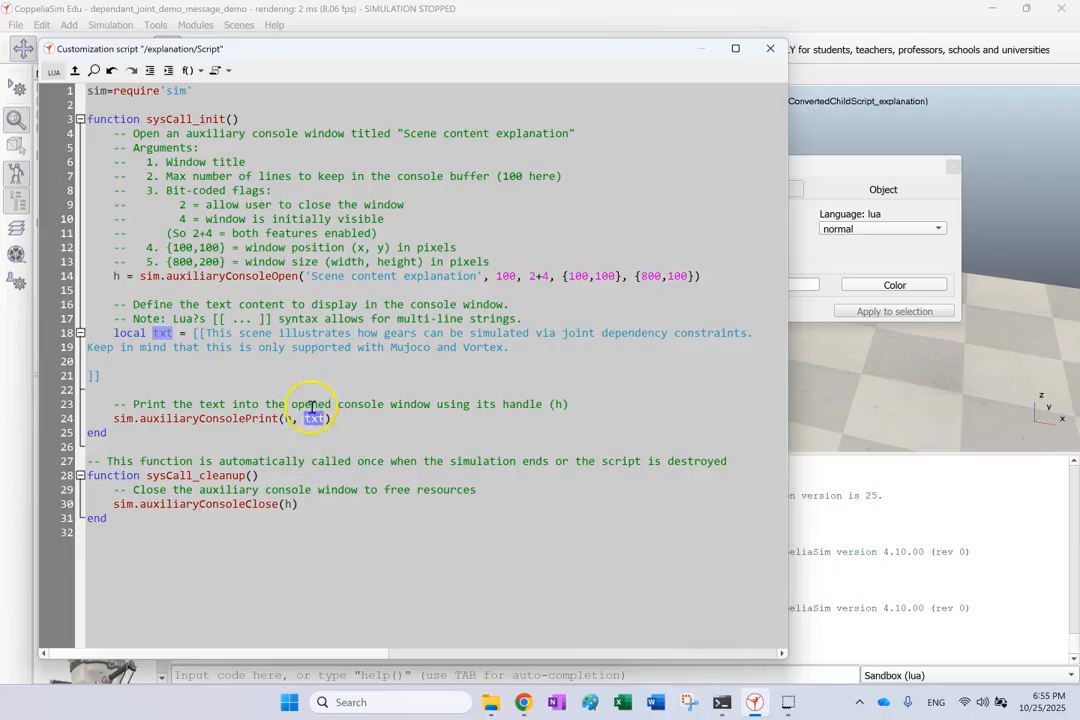
left_click(272, 474)
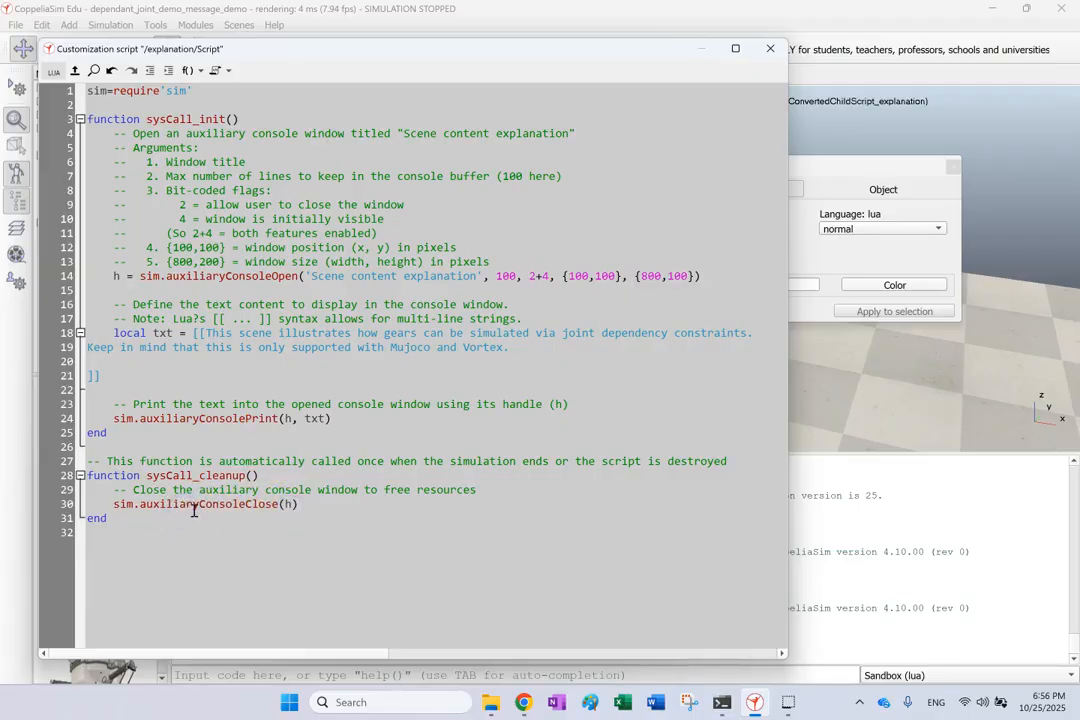
Close the explanation script editor and the object properties dialog.
left_click(237, 505)
left_click(264, 505)
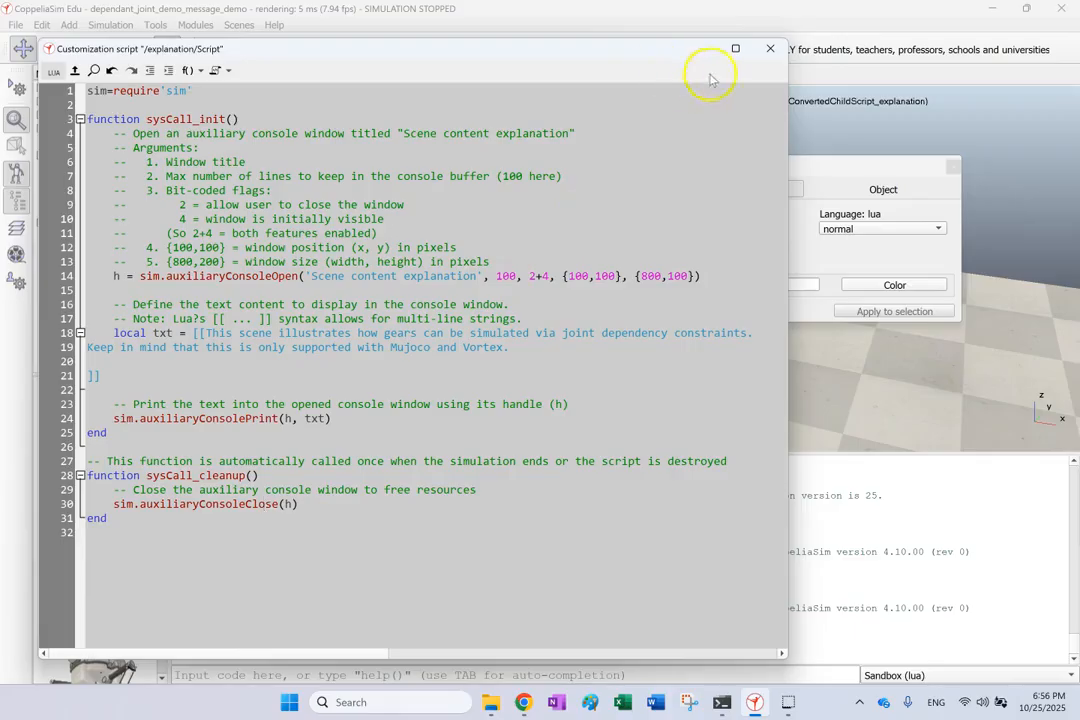
left_click(768, 50)
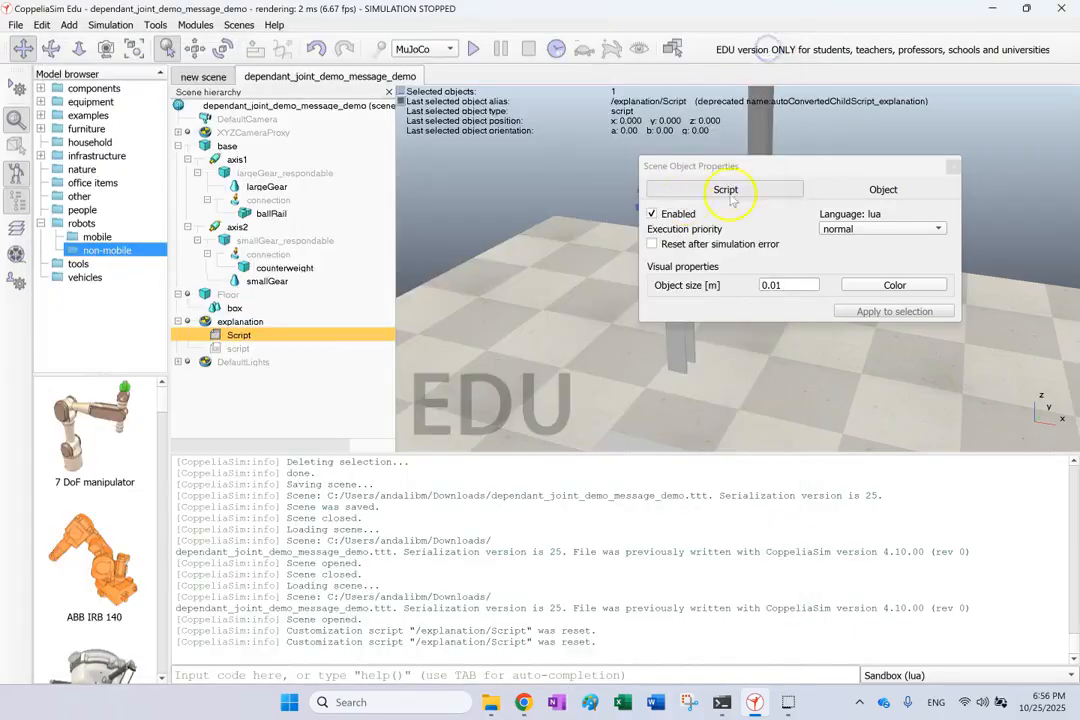
left_click(956, 165)
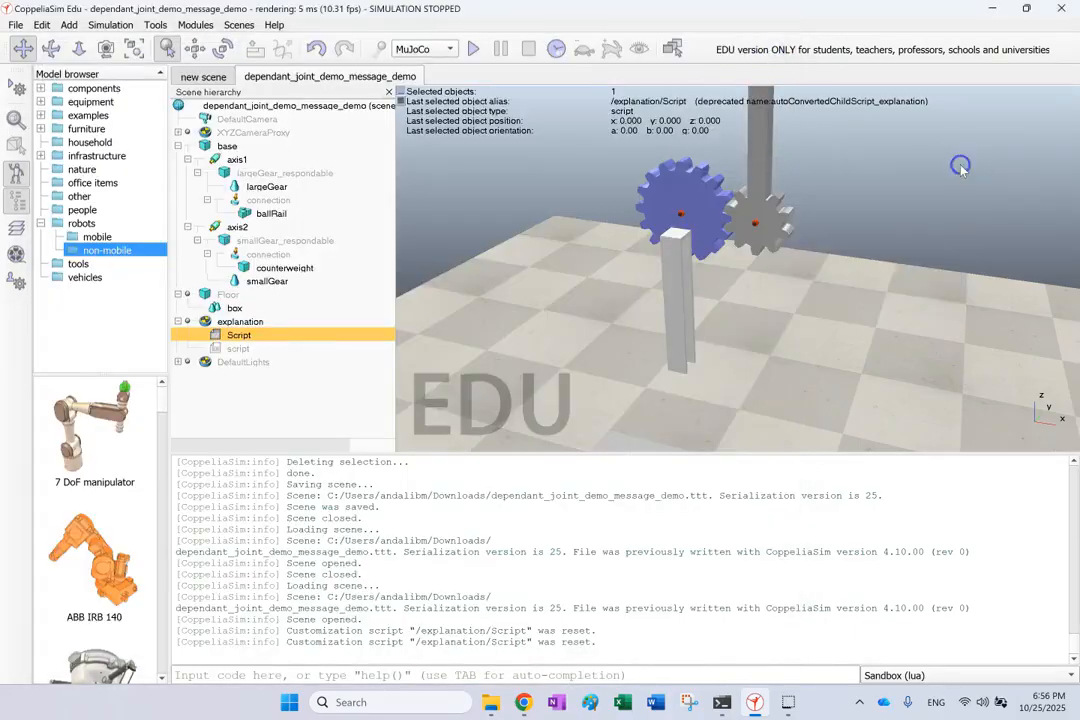
Reopen the explanation script, restart it, then close the console, editor and properties.
double_click(236, 335)
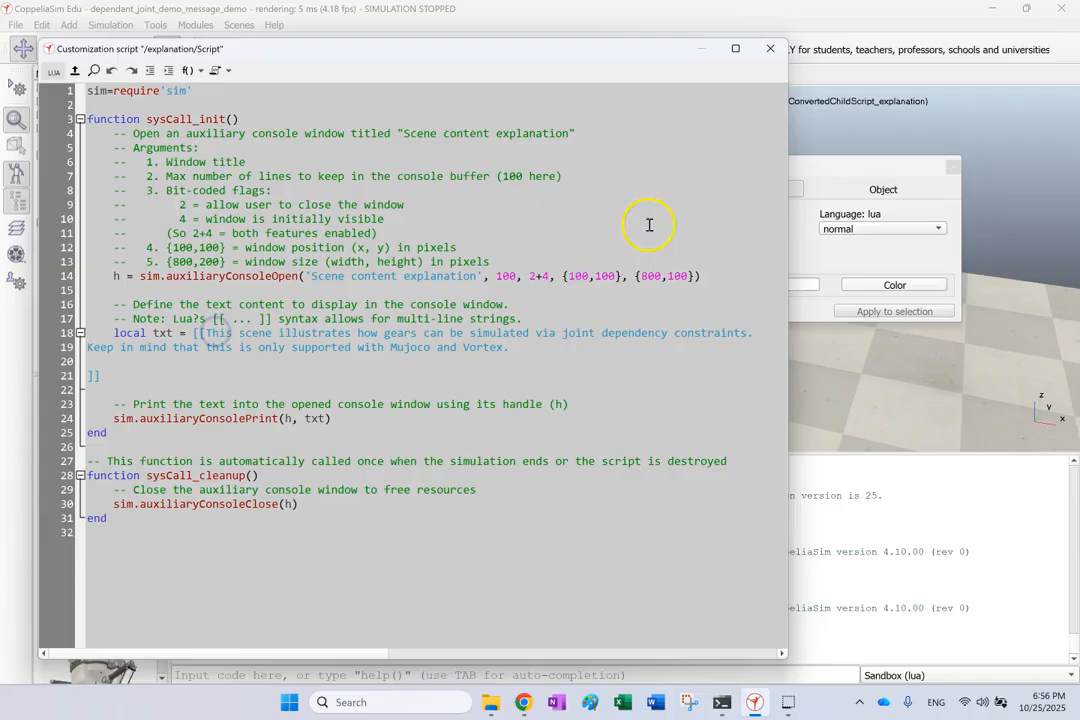
left_click(56, 70)
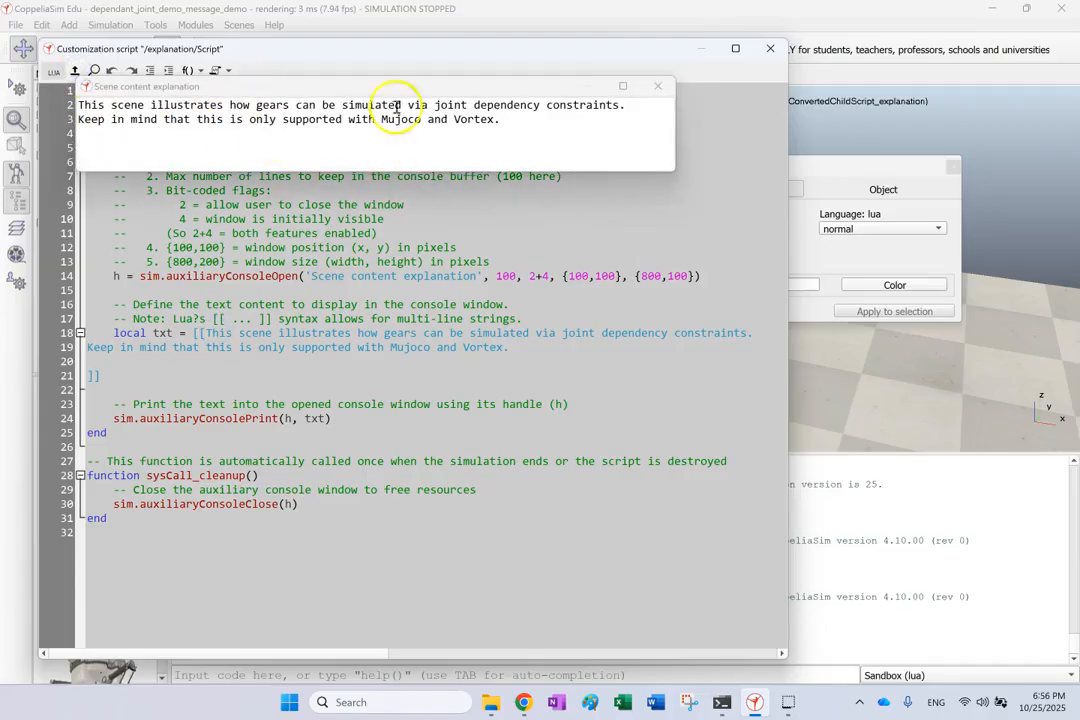
left_click(657, 86)
left_click(770, 48)
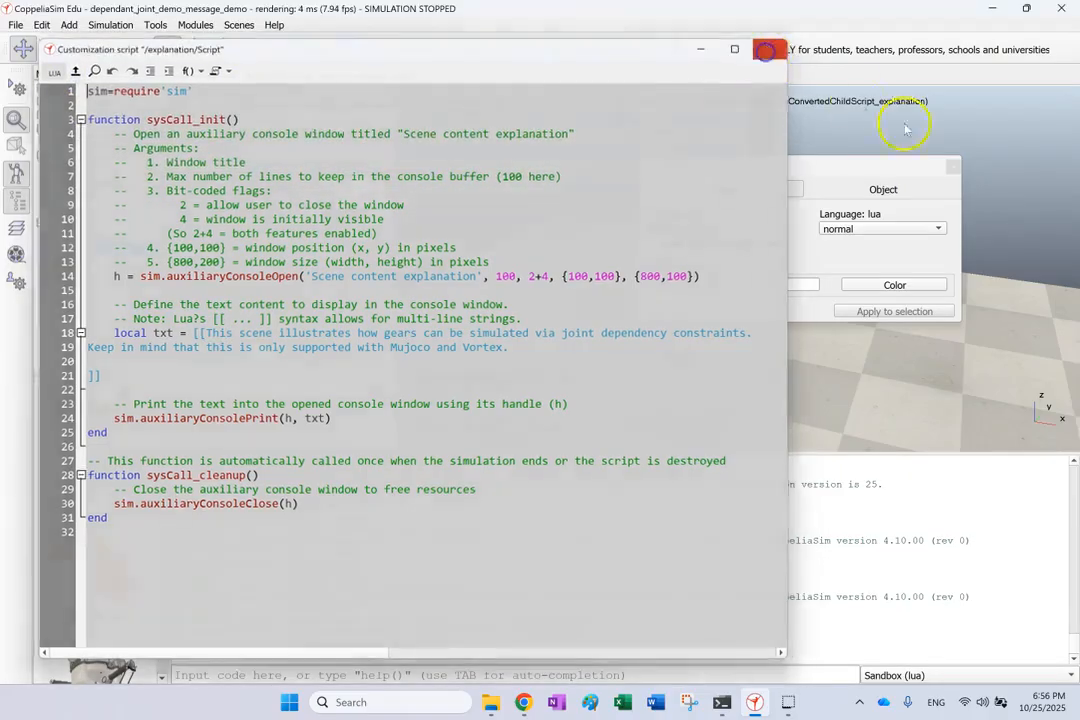
left_click(953, 166)
left_click(443, 290)
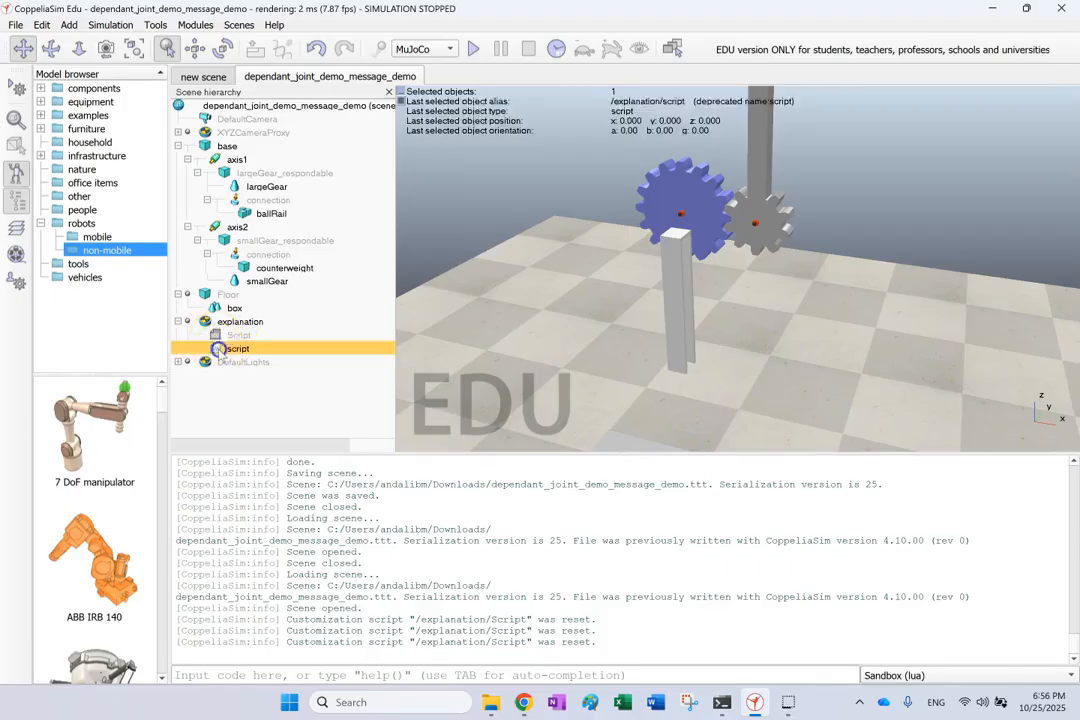
double_click(218, 348)
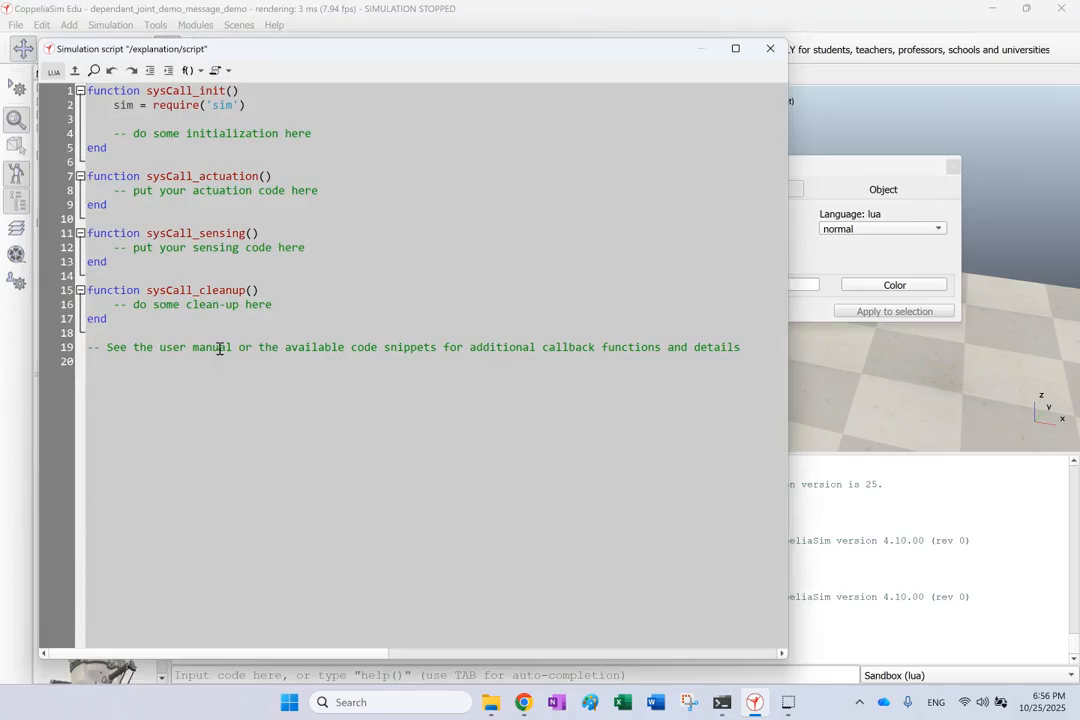
left_click(770, 48)
left_click(953, 166)
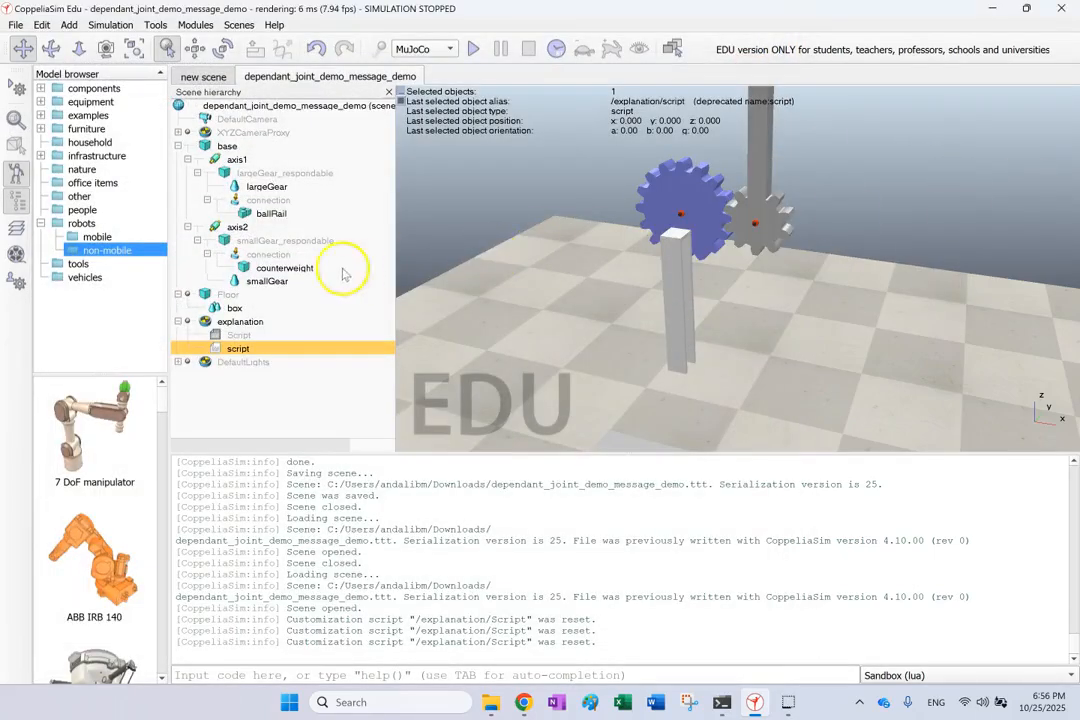
left_click(224, 328)
left_click(215, 346)
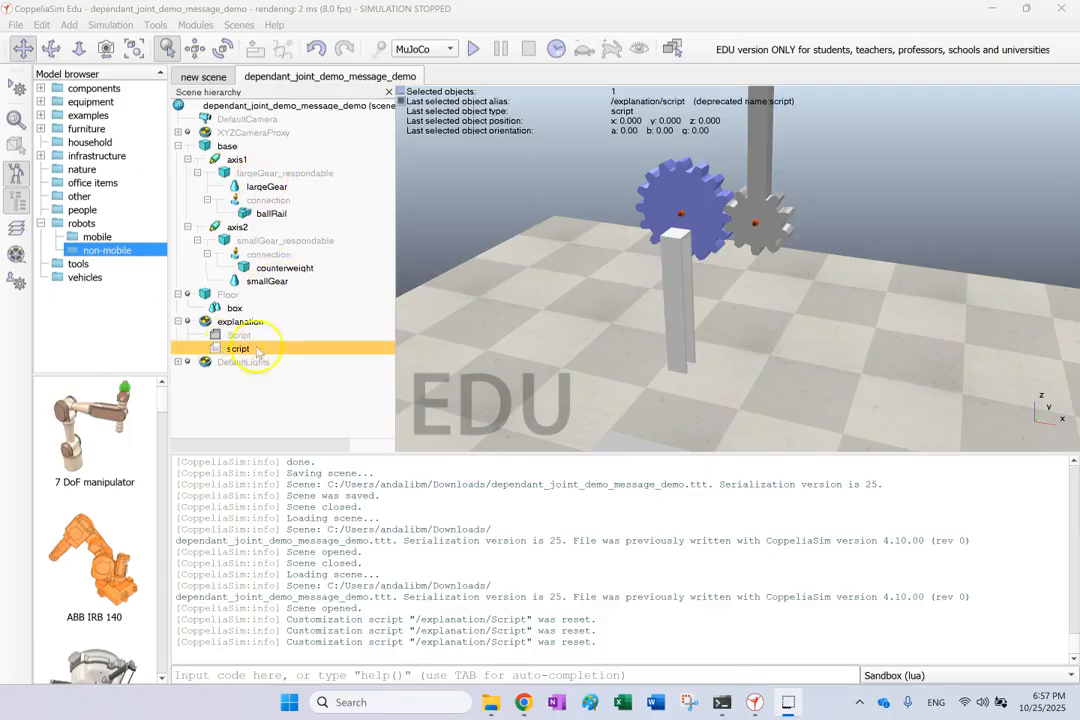
Widen the hierarchy panel, then open and close the Main script containing require('defaultMainScript').
left_click(213, 335)
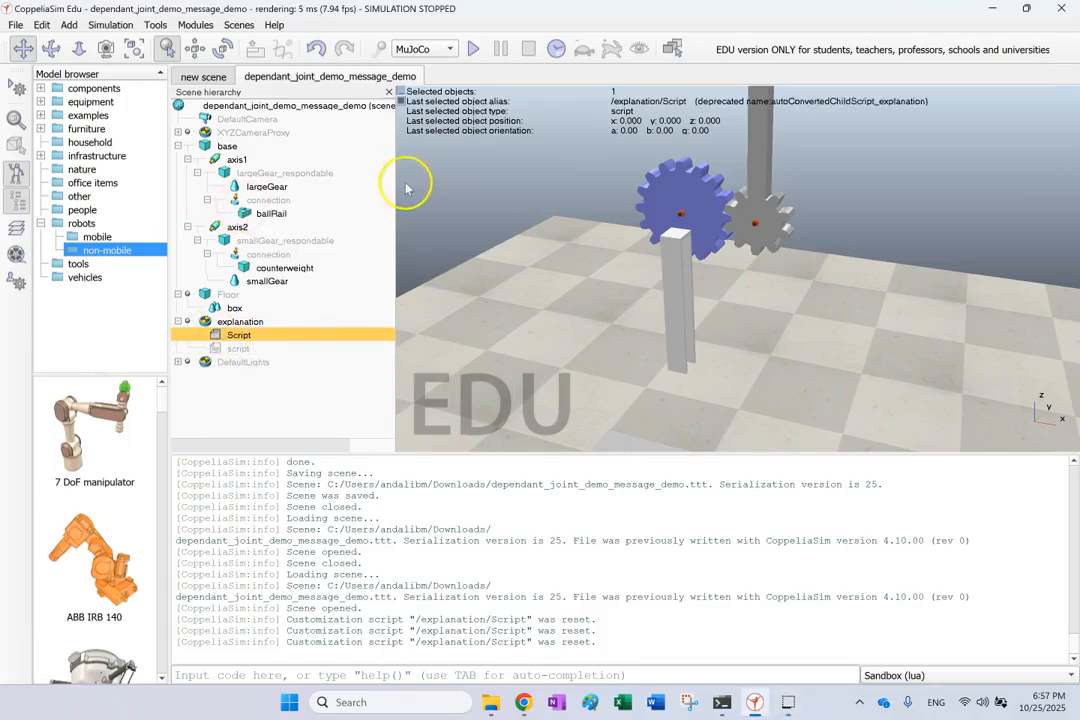
left_click_drag(395, 188, 453, 189)
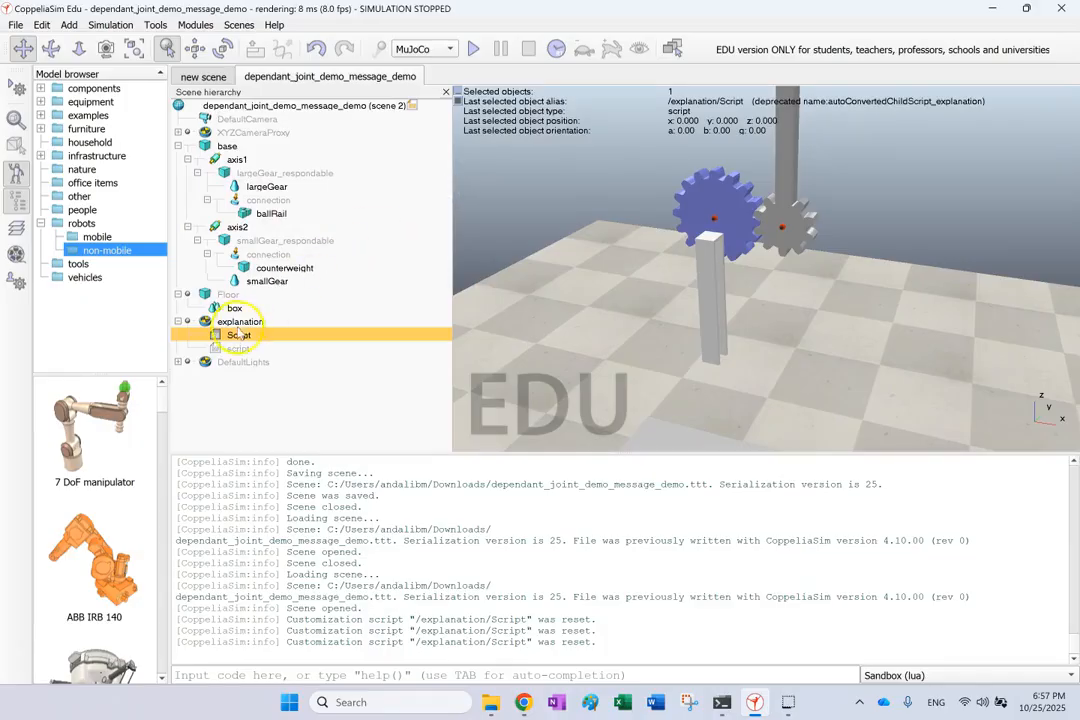
double_click(411, 106)
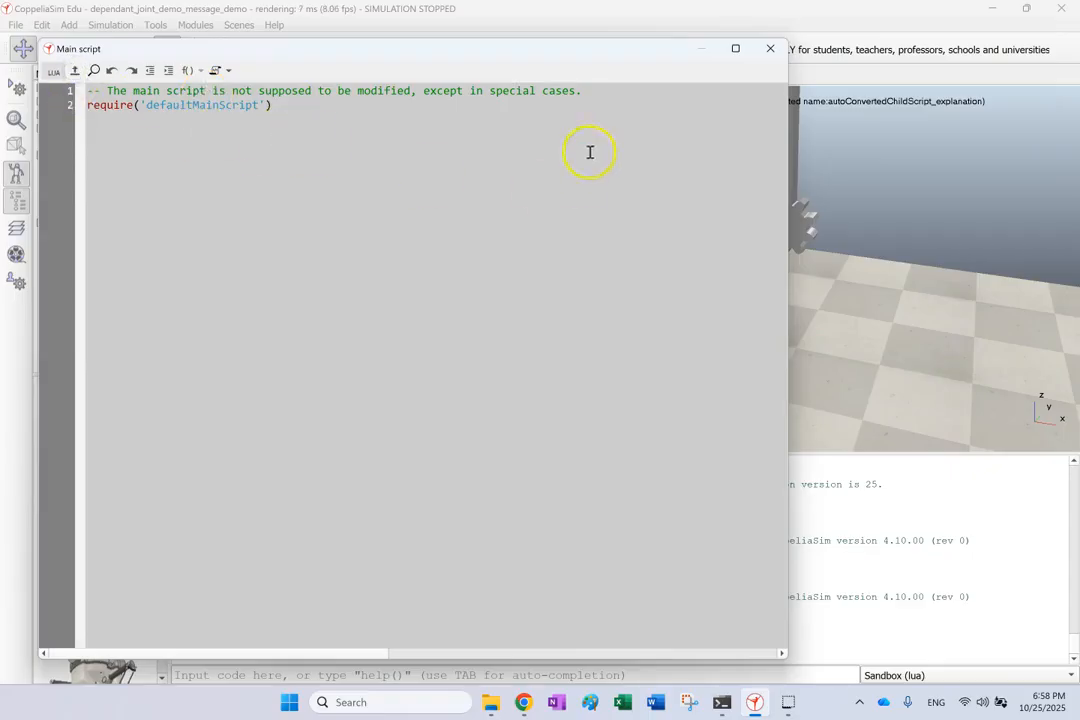
left_click(770, 48)
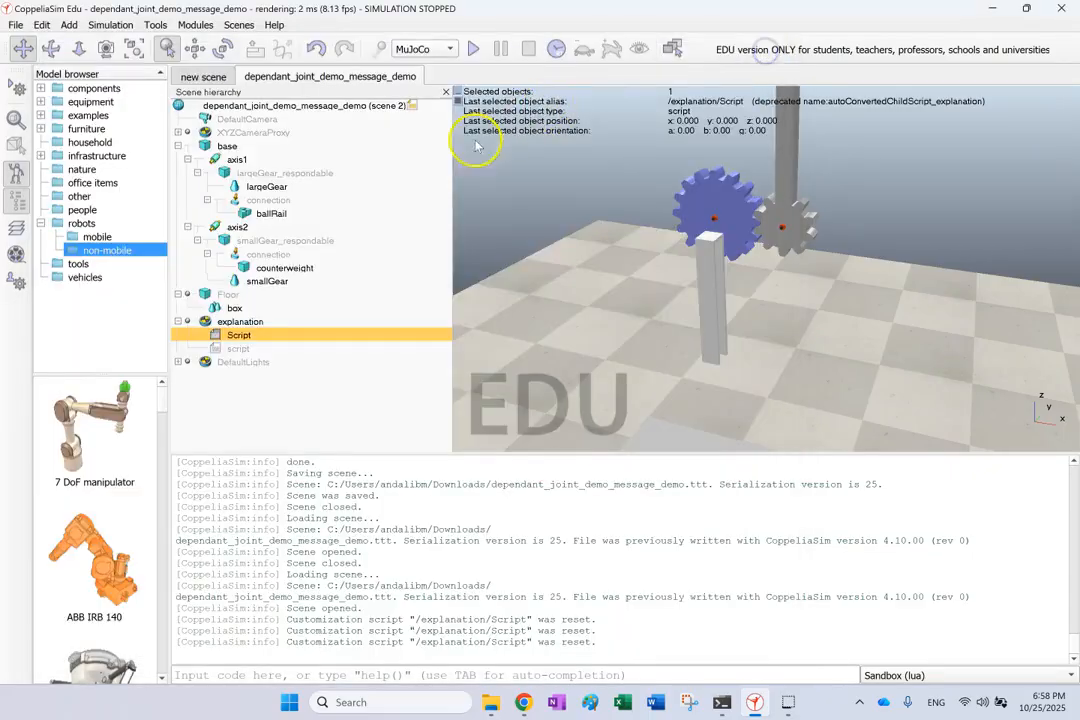
left_click(216, 338)
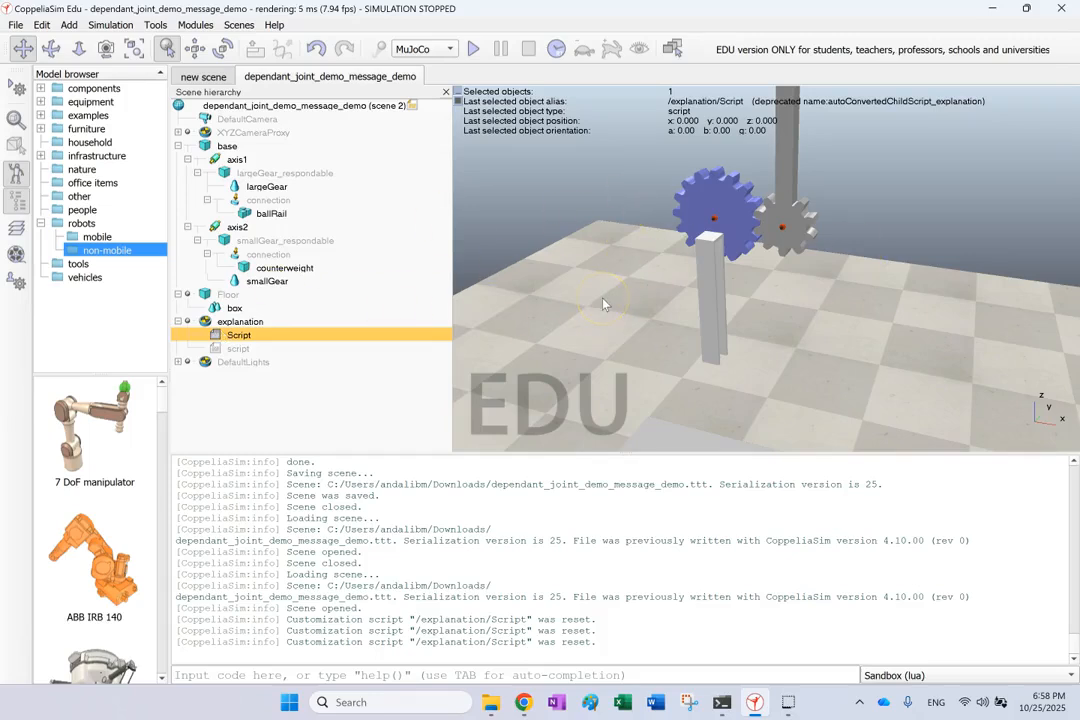
Add a Graph object to the scene from the hierarchy's Add menu.
left_click(309, 386)
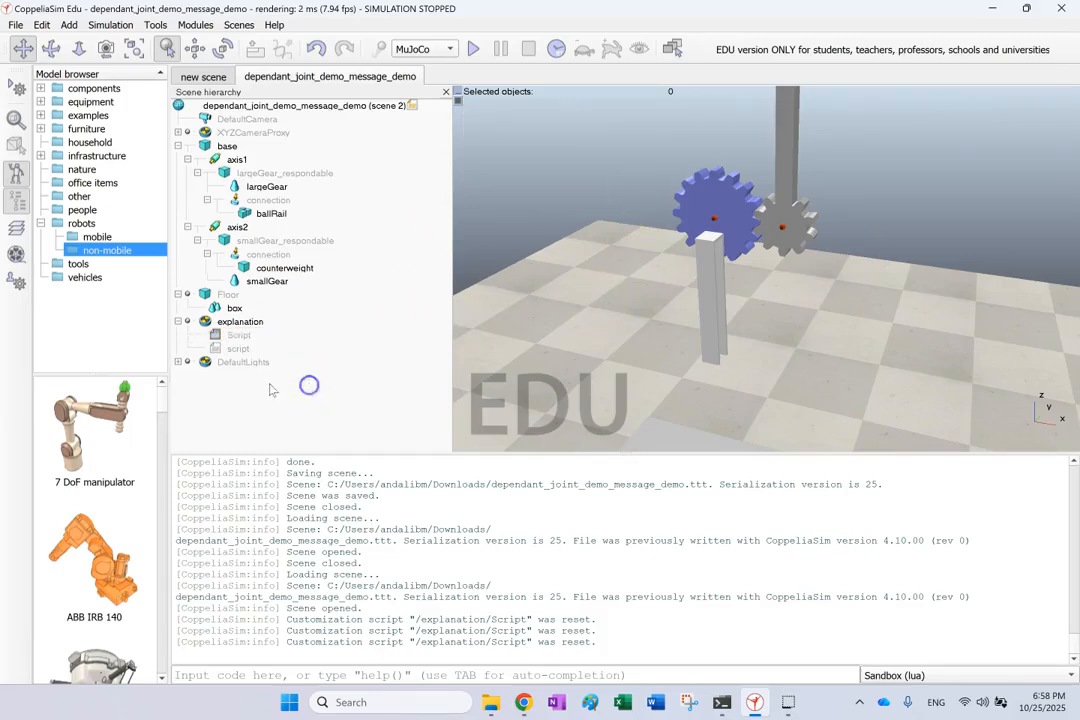
right_click(265, 385)
mouse_move(290, 521)
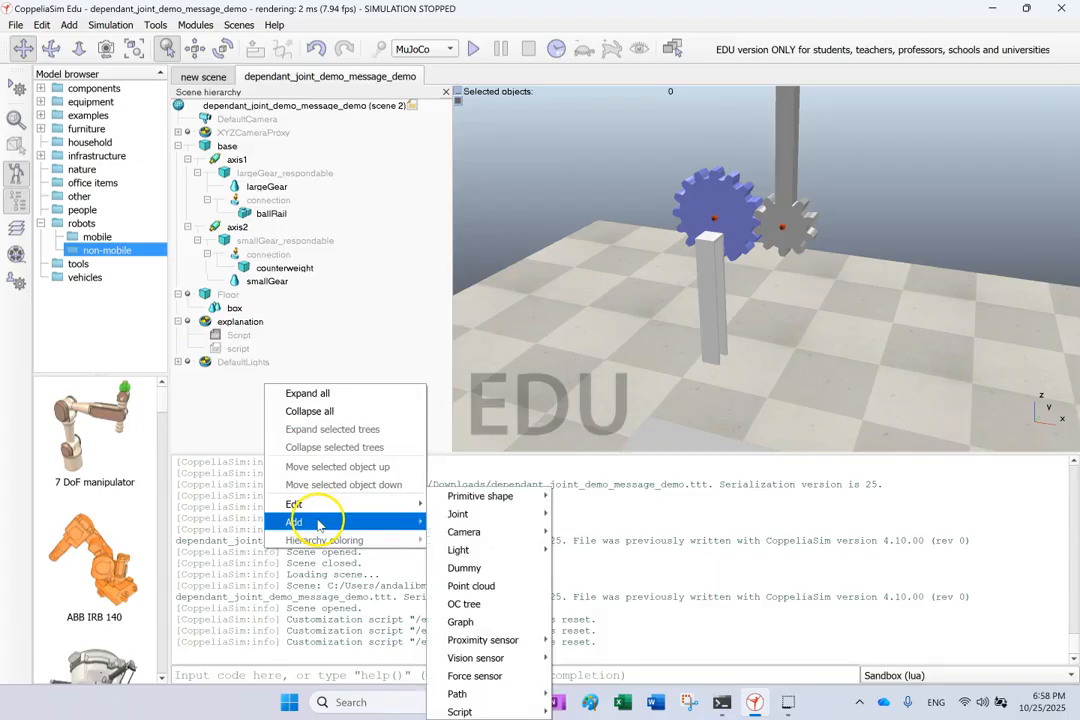
left_click(512, 622)
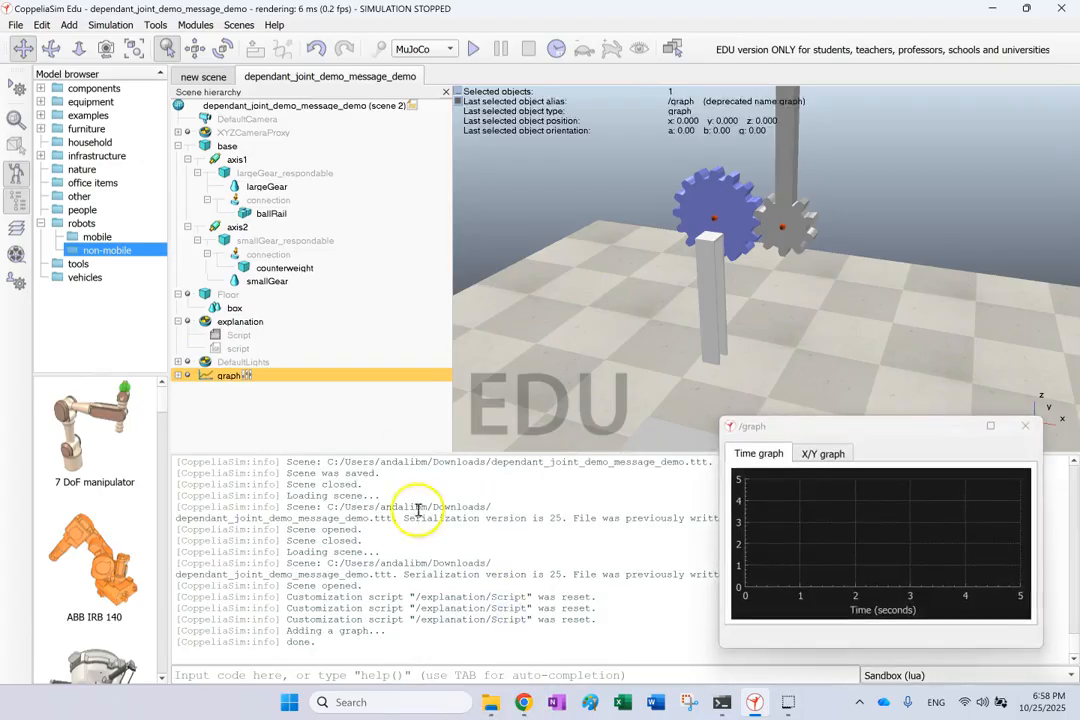
Expand the graph to reveal its script and close the /graph display window.
left_click(178, 375)
left_click(214, 390)
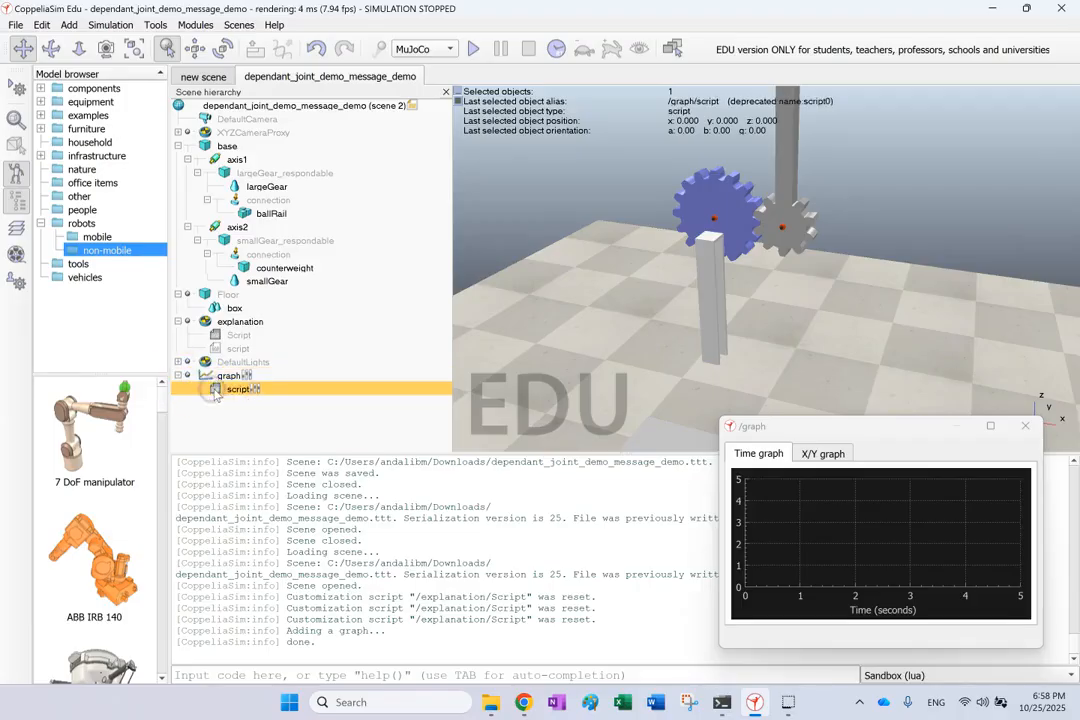
left_click(221, 396)
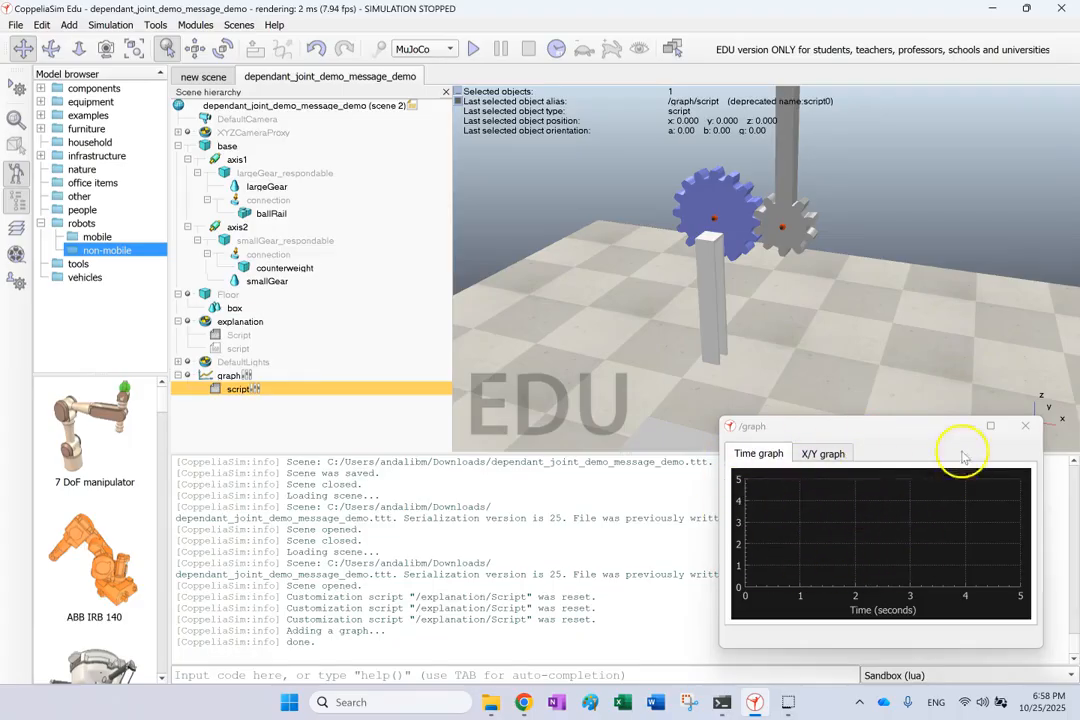
left_click(1025, 426)
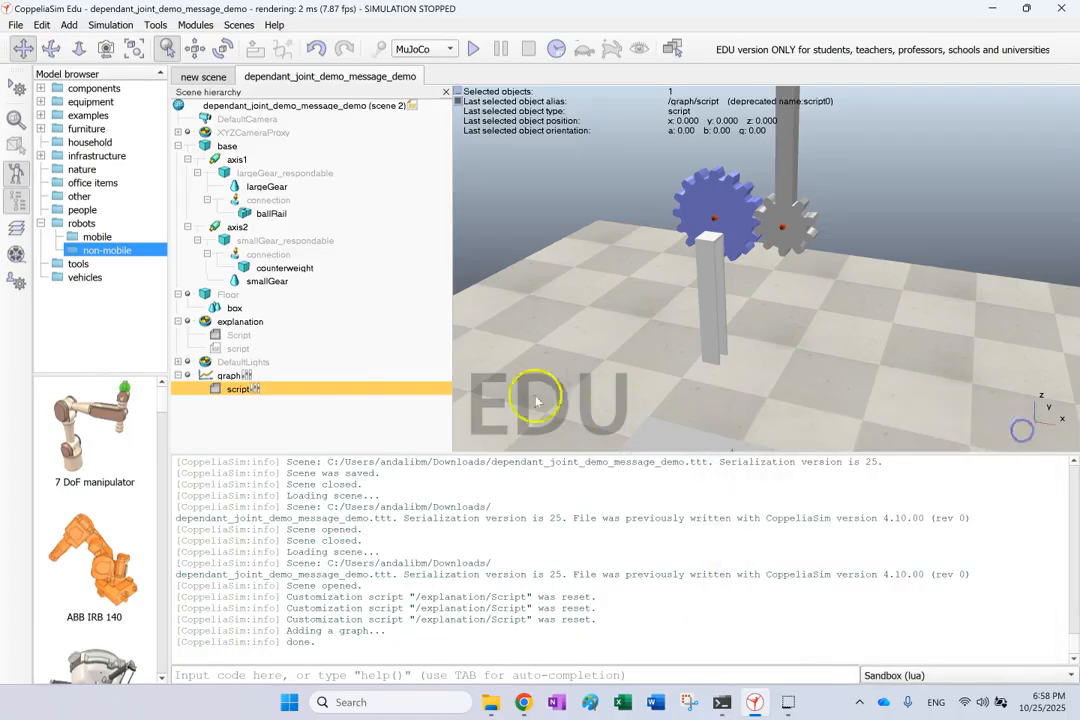
Inspect the graph's customization script, then close the editor and object properties.
double_click(216, 390)
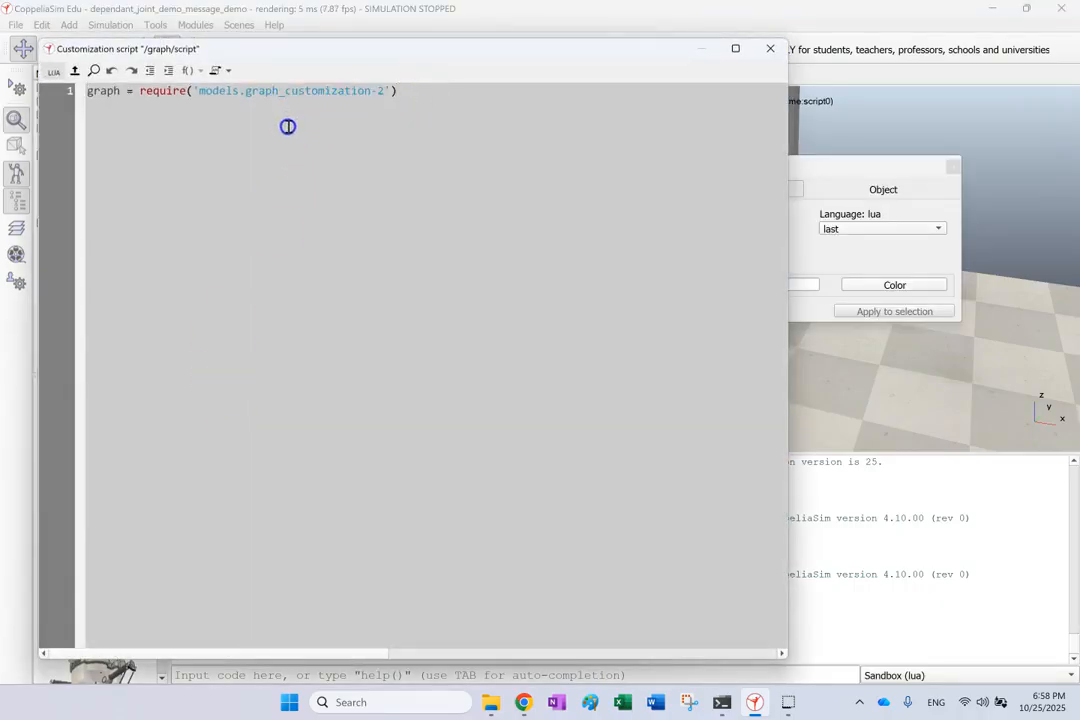
double_click(334, 91)
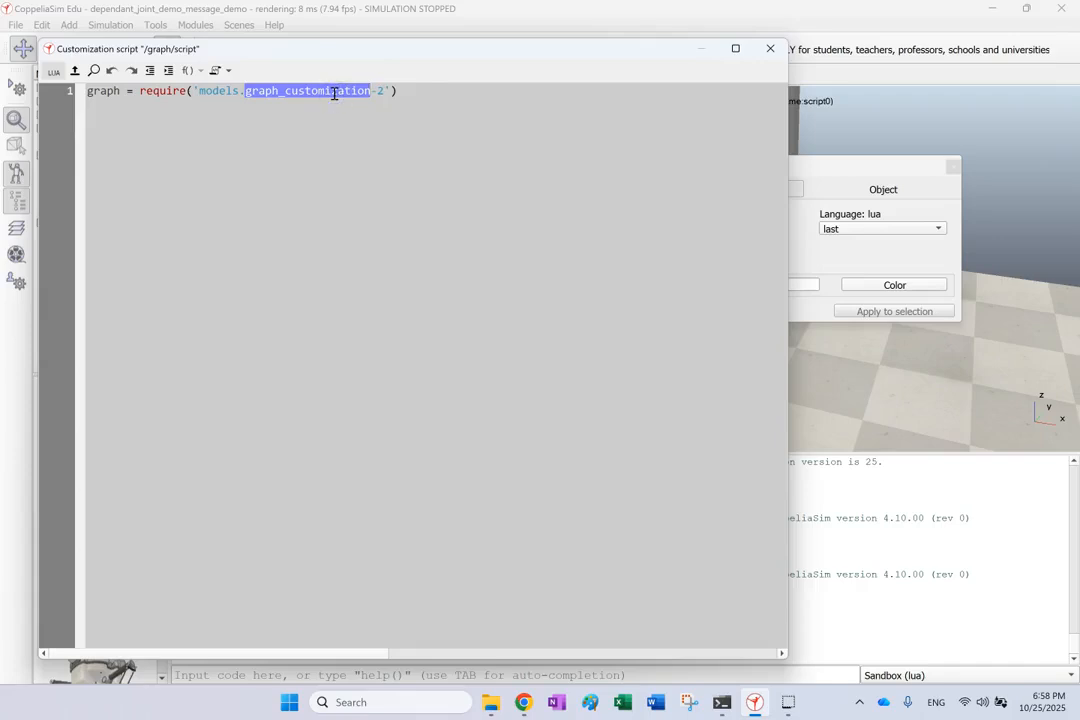
left_click(334, 91)
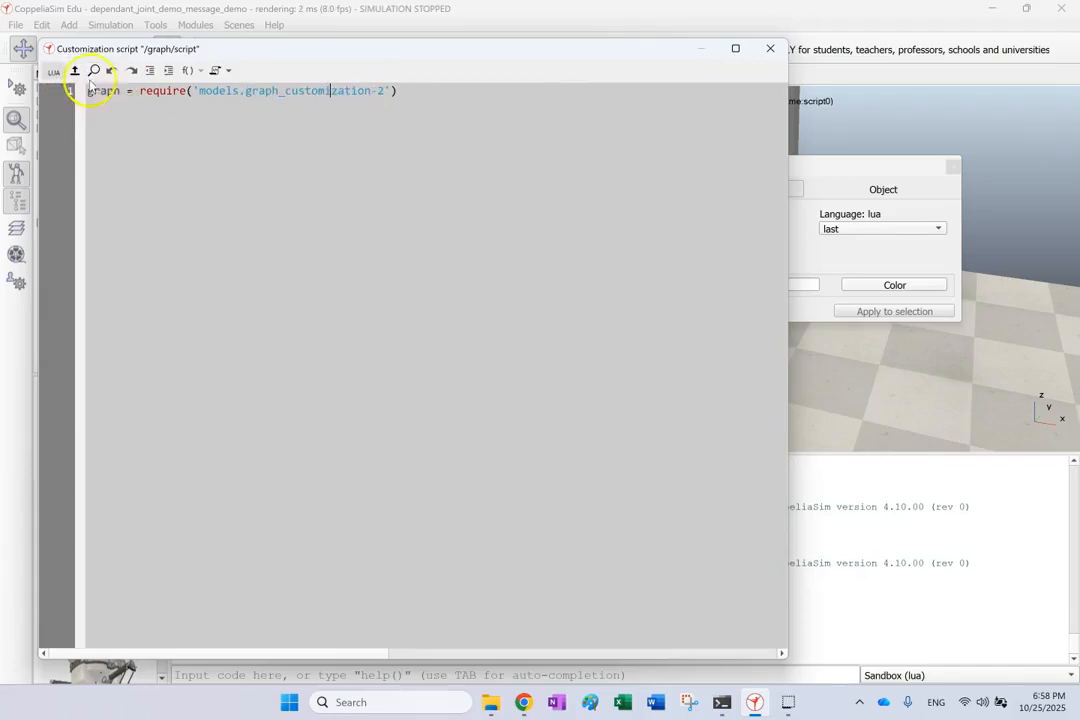
left_click(768, 50)
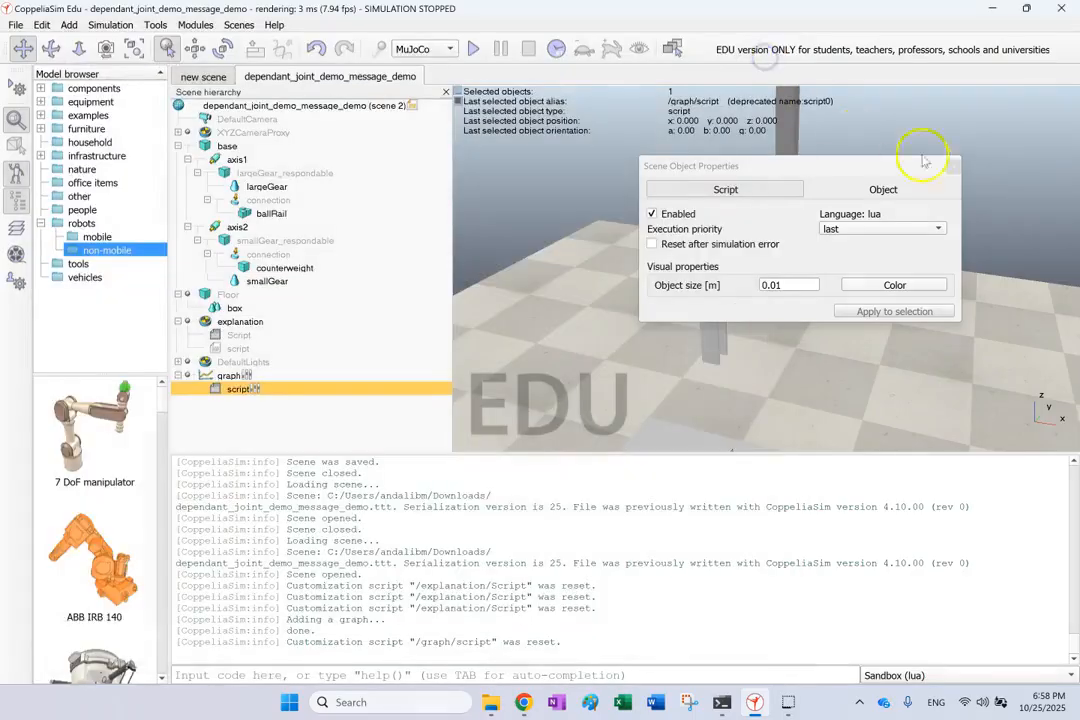
left_click(955, 169)
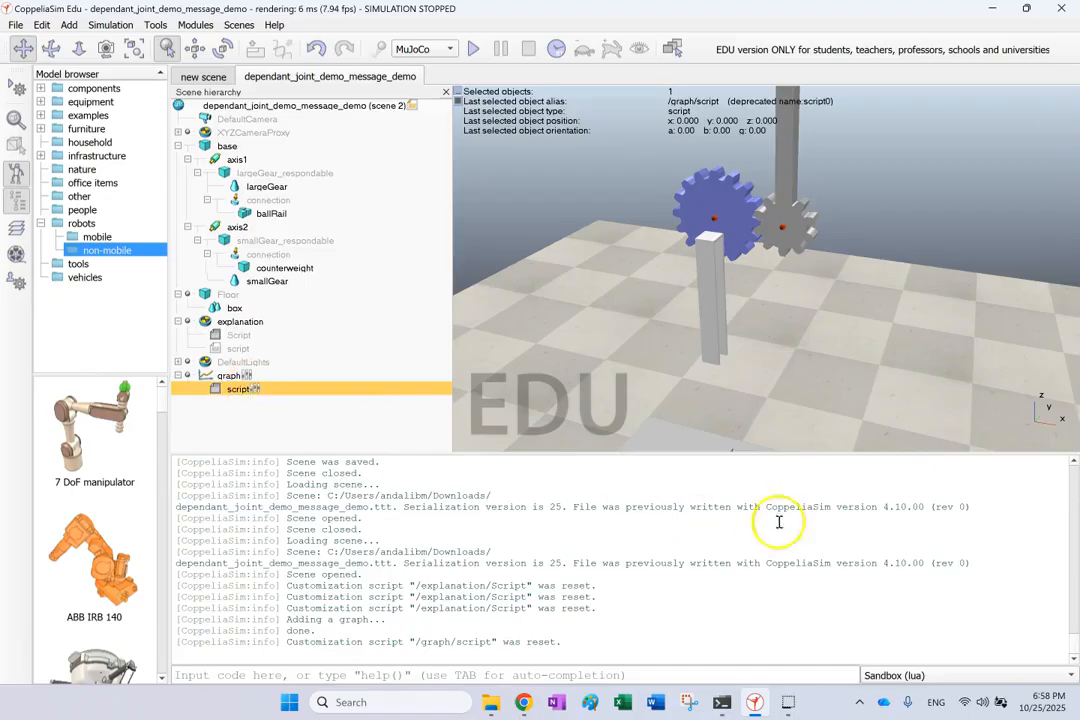
Add a non-threaded Lua simulation script to the graph object.
left_click(268, 415)
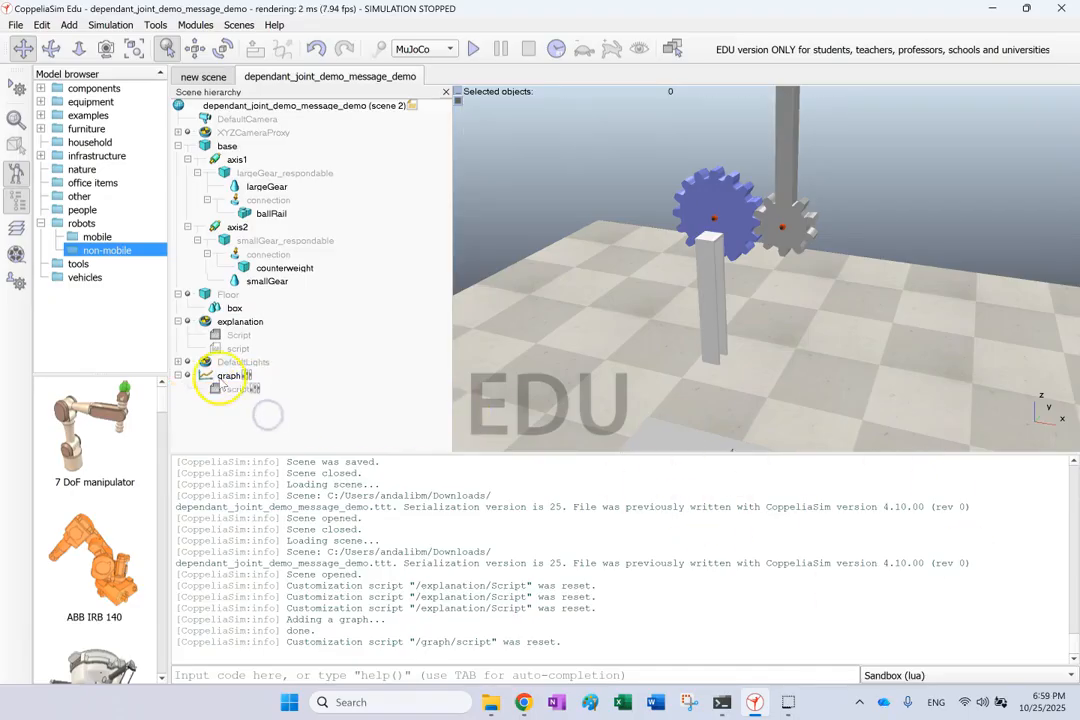
left_click(222, 377)
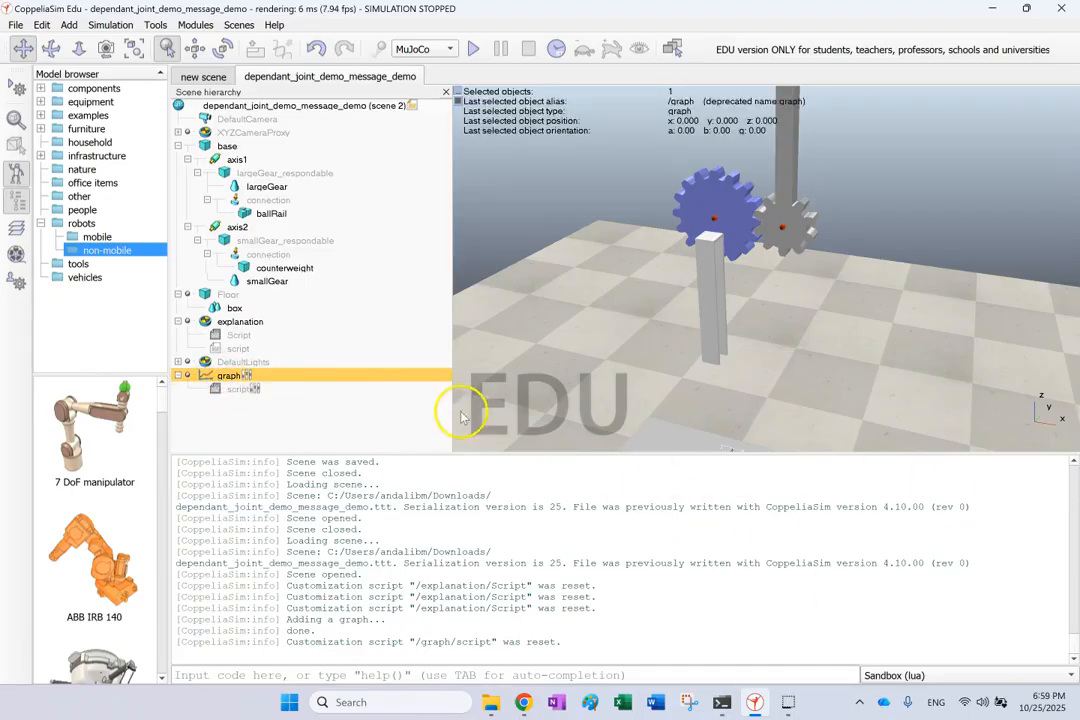
right_click(225, 377)
mouse_move(290, 513)
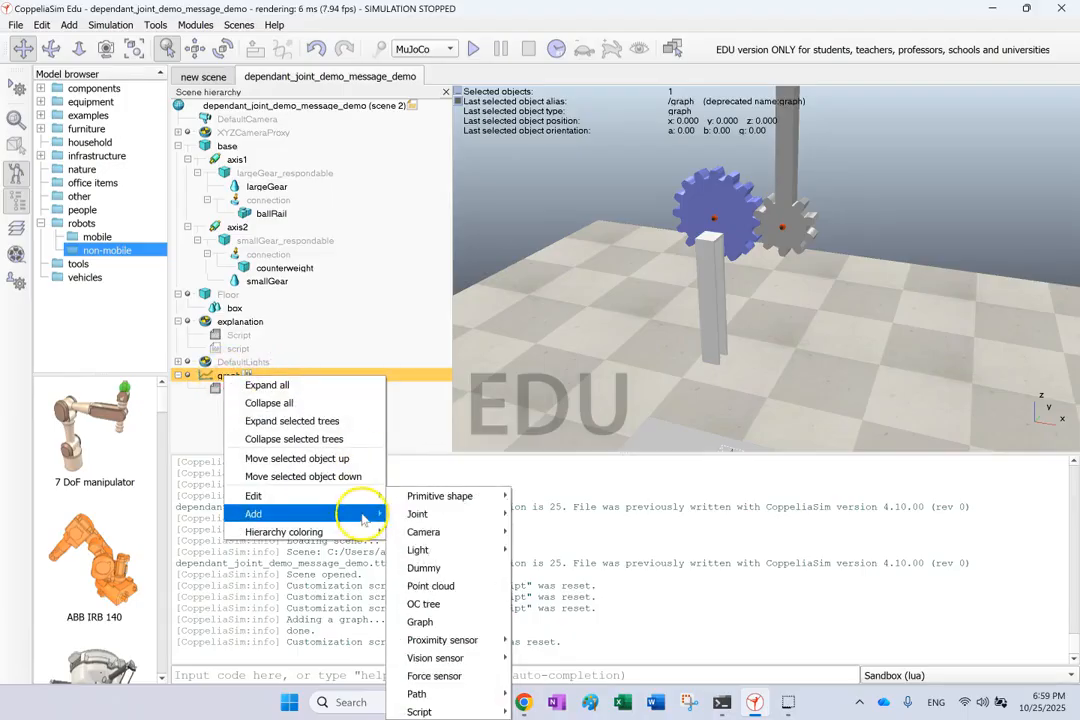
mouse_move(485, 708)
mouse_move(570, 696)
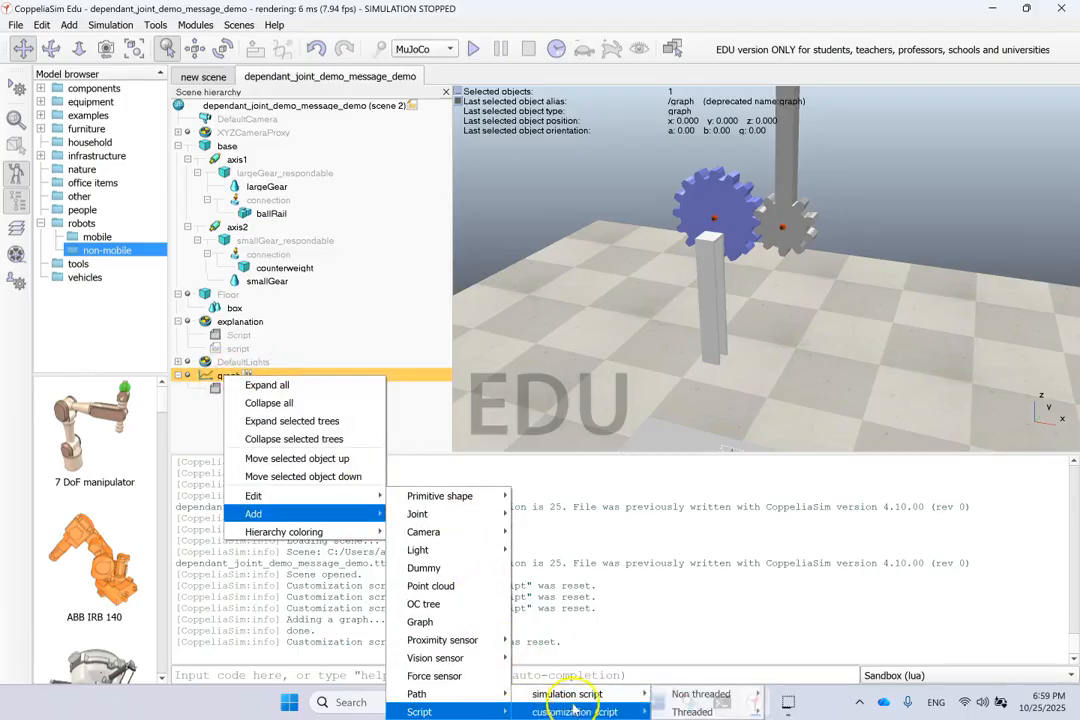
mouse_move(740, 695)
left_click(793, 694)
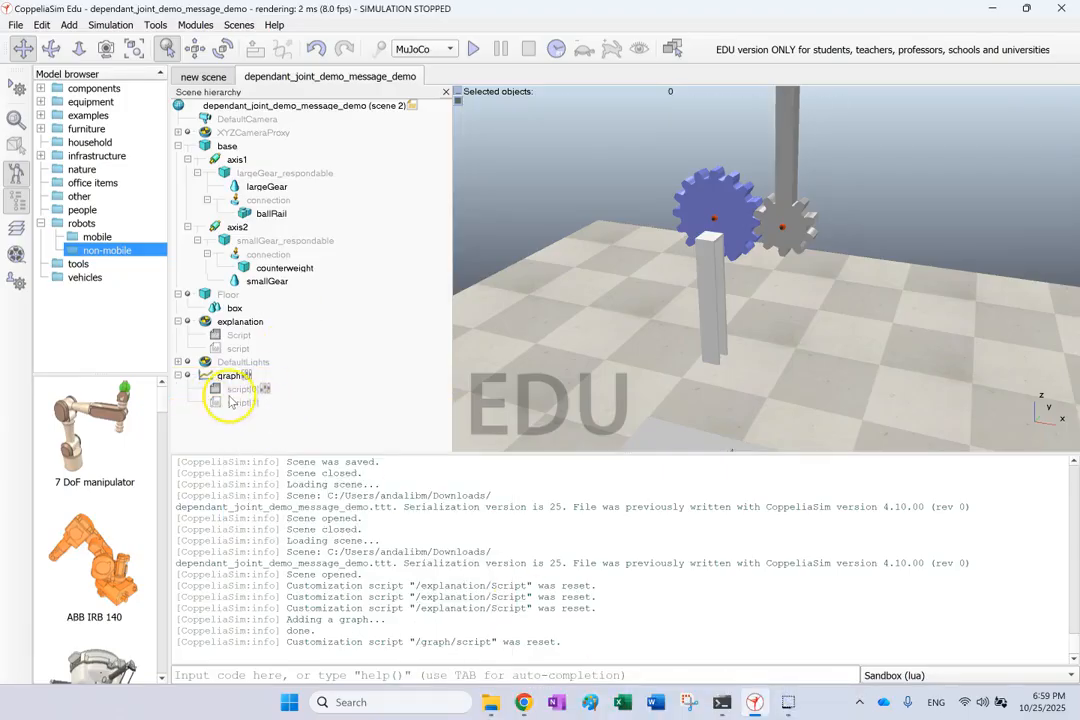
Select the graph with its script[0] and script[1] and delete it.
left_click(230, 400)
left_click(226, 377)
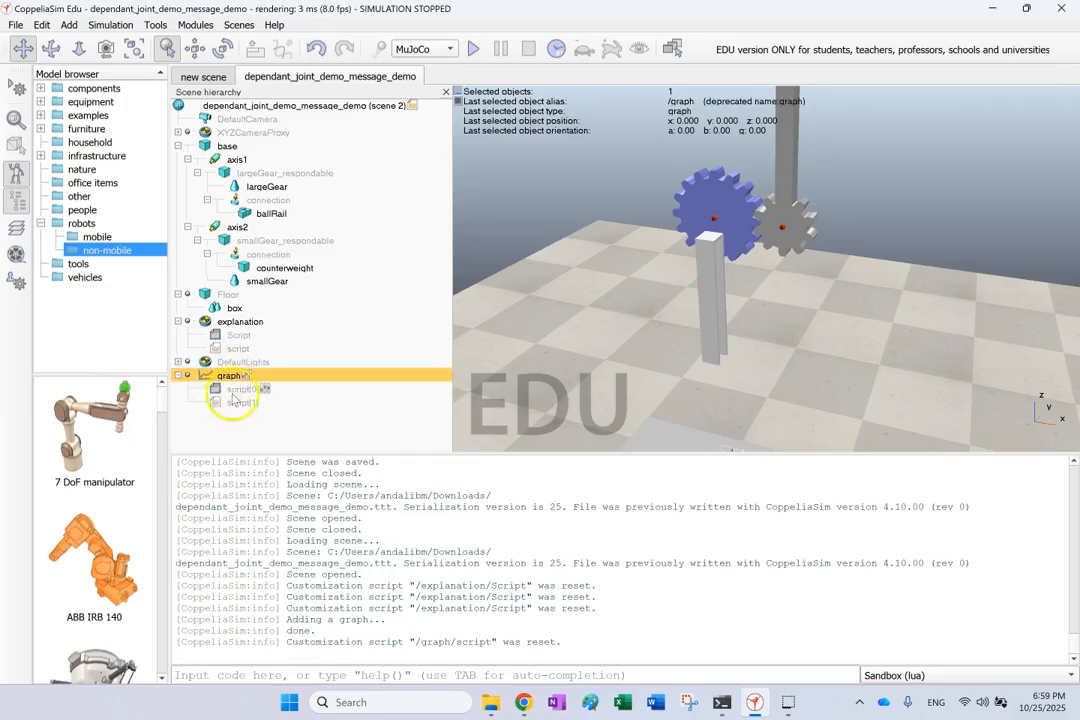
left_click(234, 389)
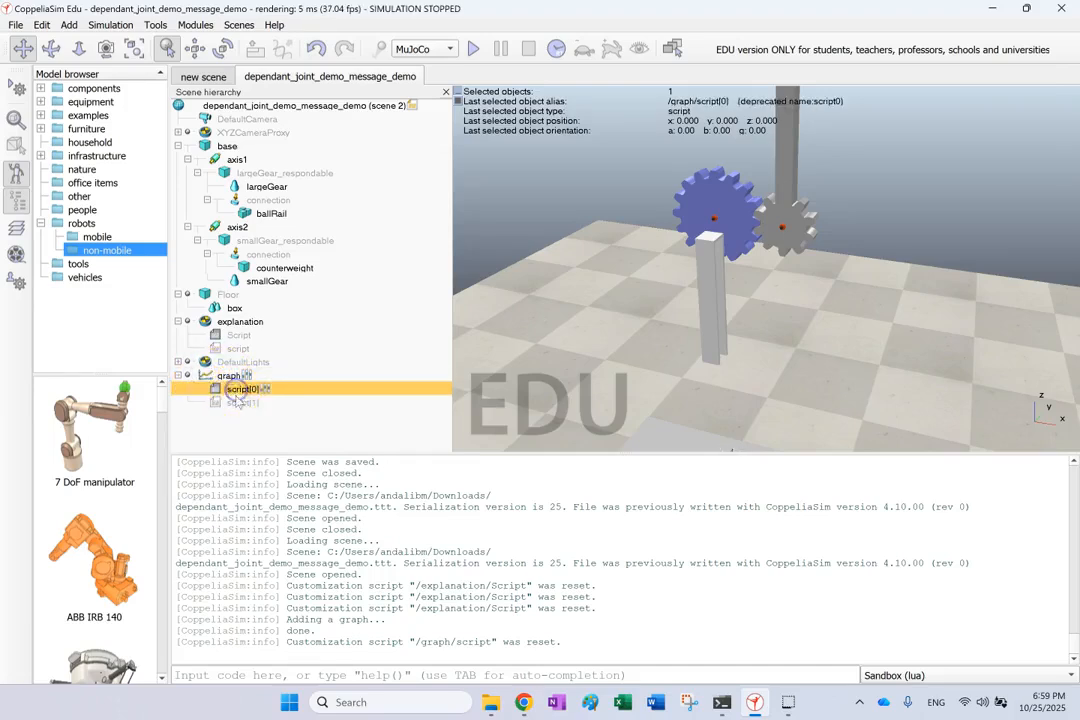
left_click(234, 401)
left_click(207, 377)
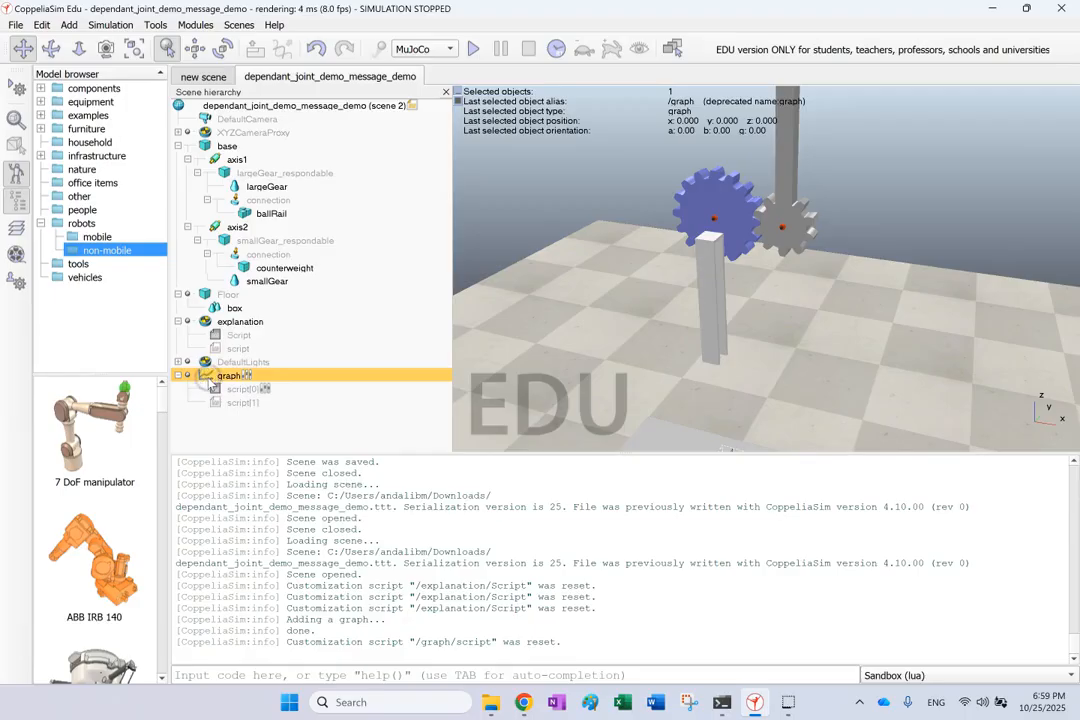
key("Delete")
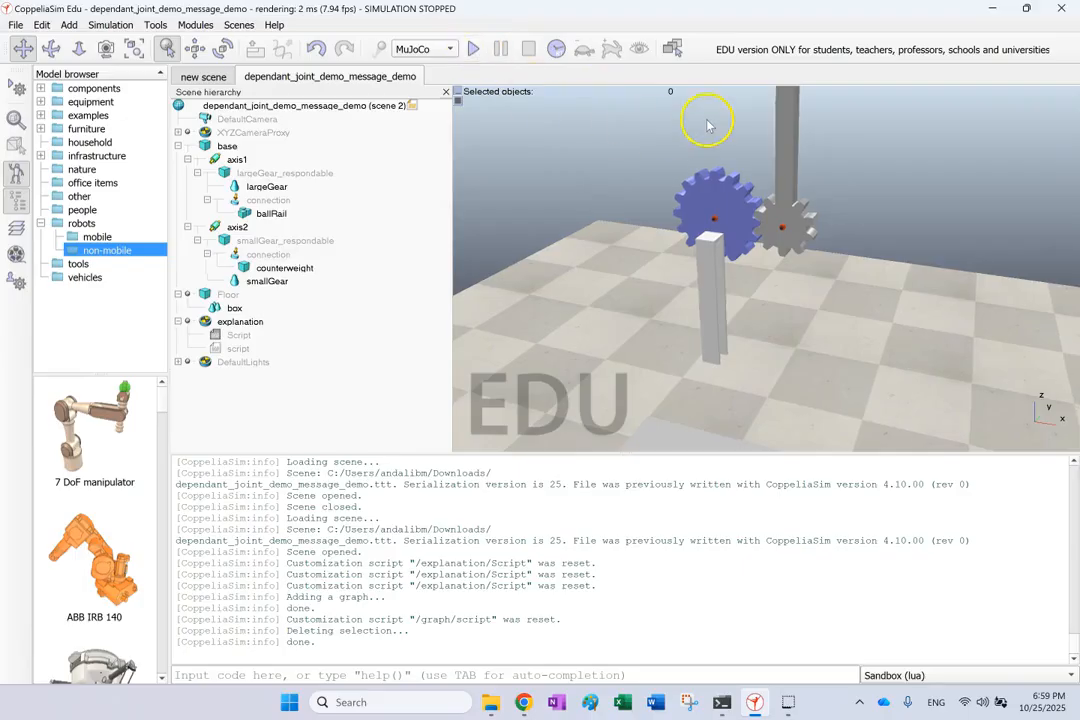
scroll(709, 122, "down", 5)
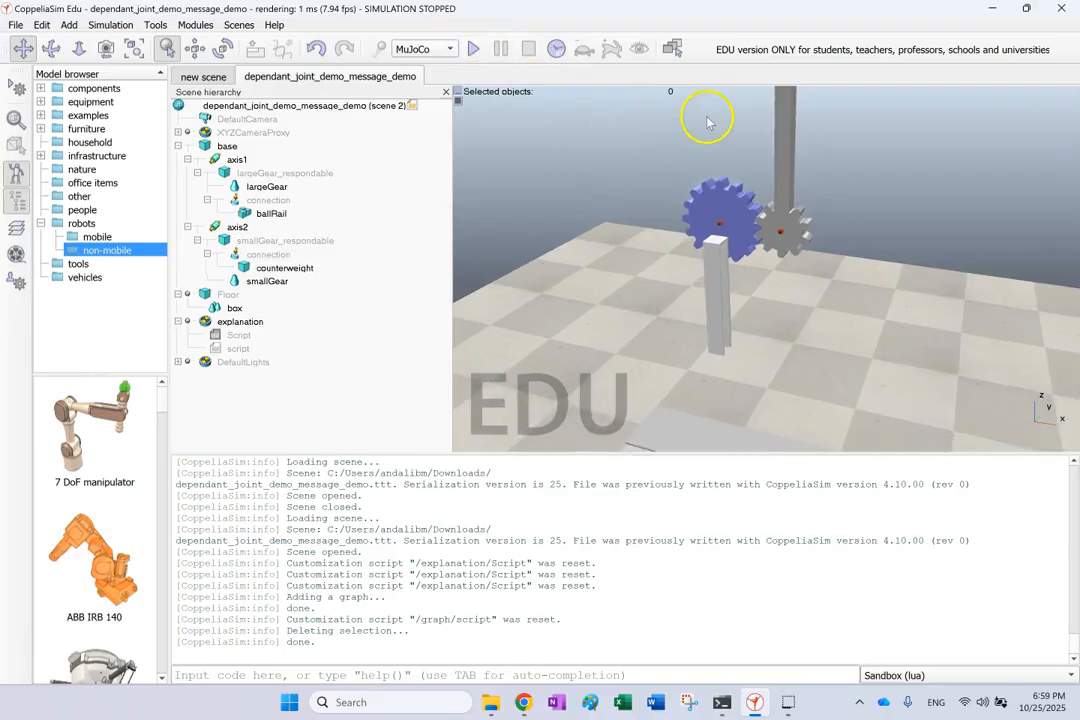
left_click(473, 49)
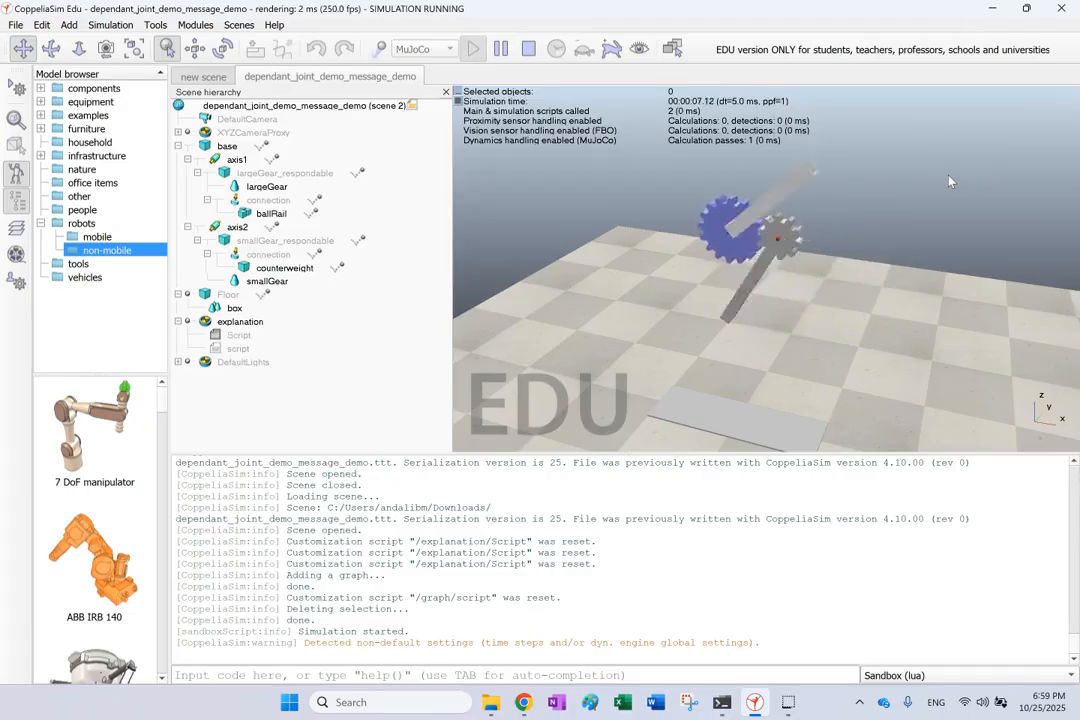
left_click(842, 297)
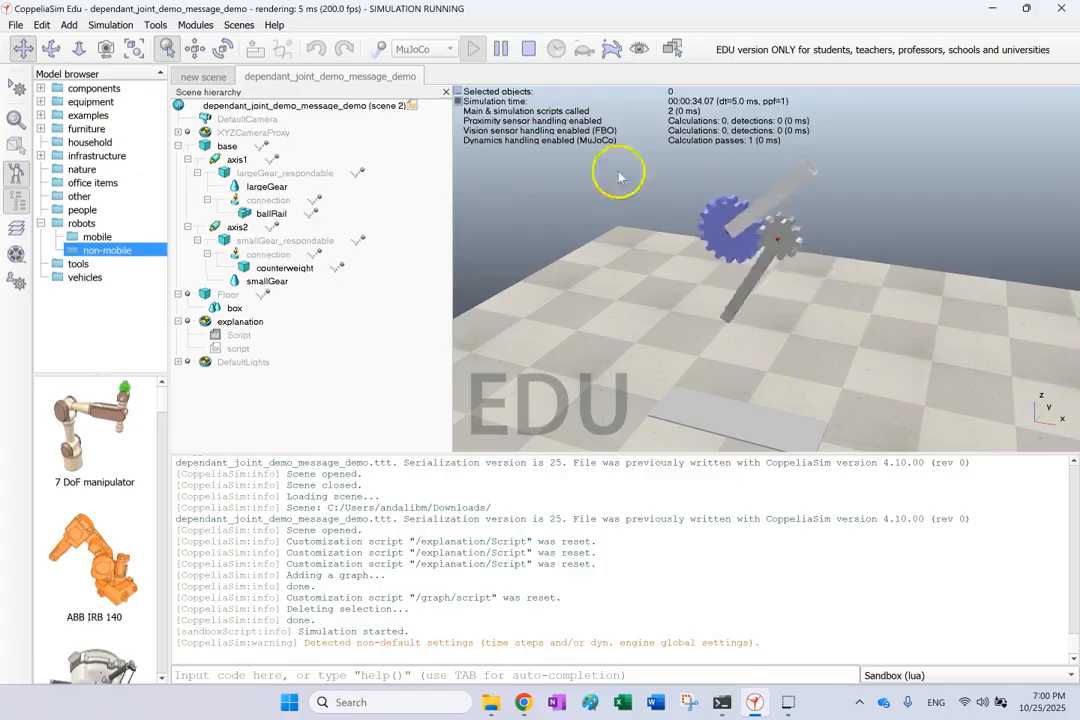
left_click(527, 55)
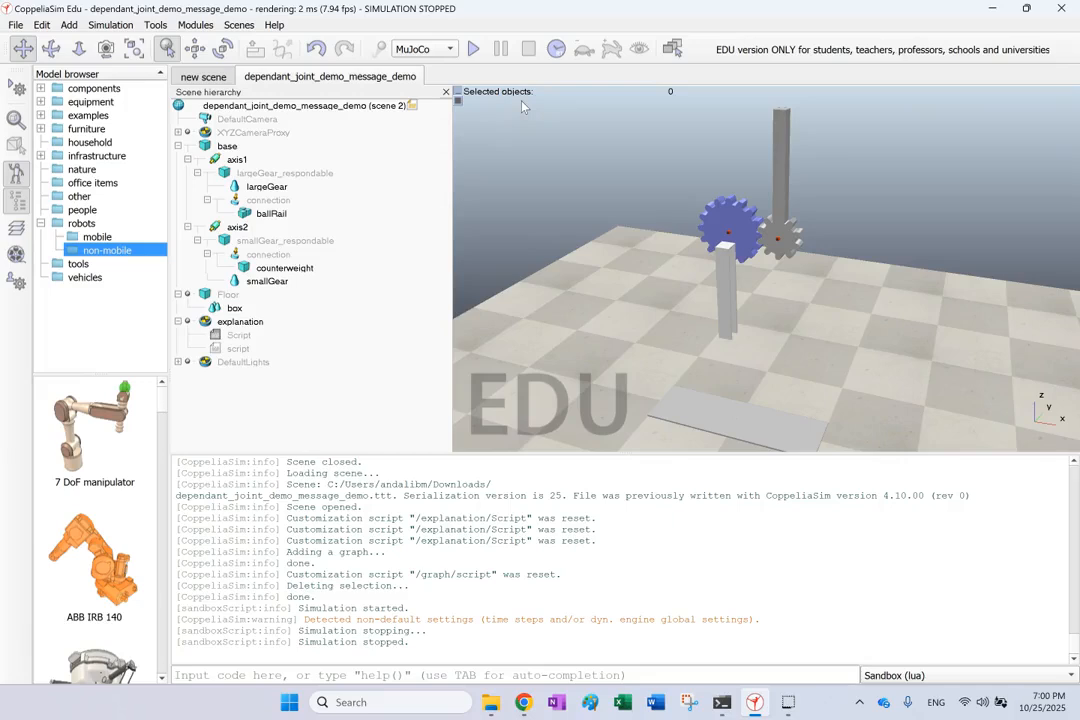
left_click(270, 173)
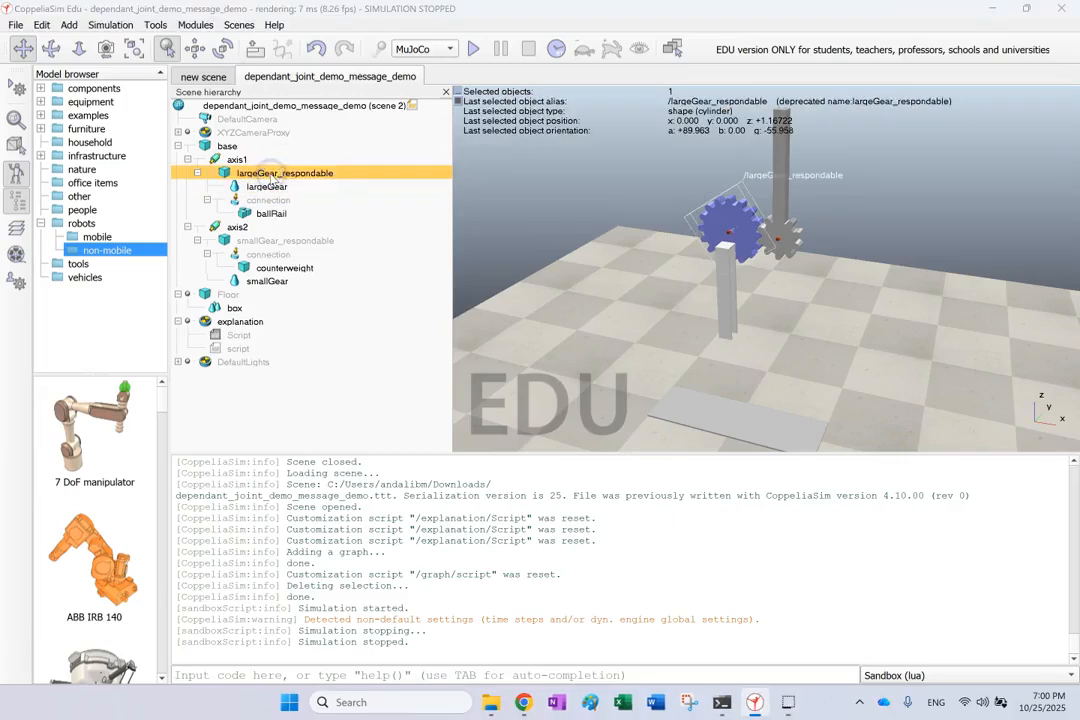
left_click(268, 187)
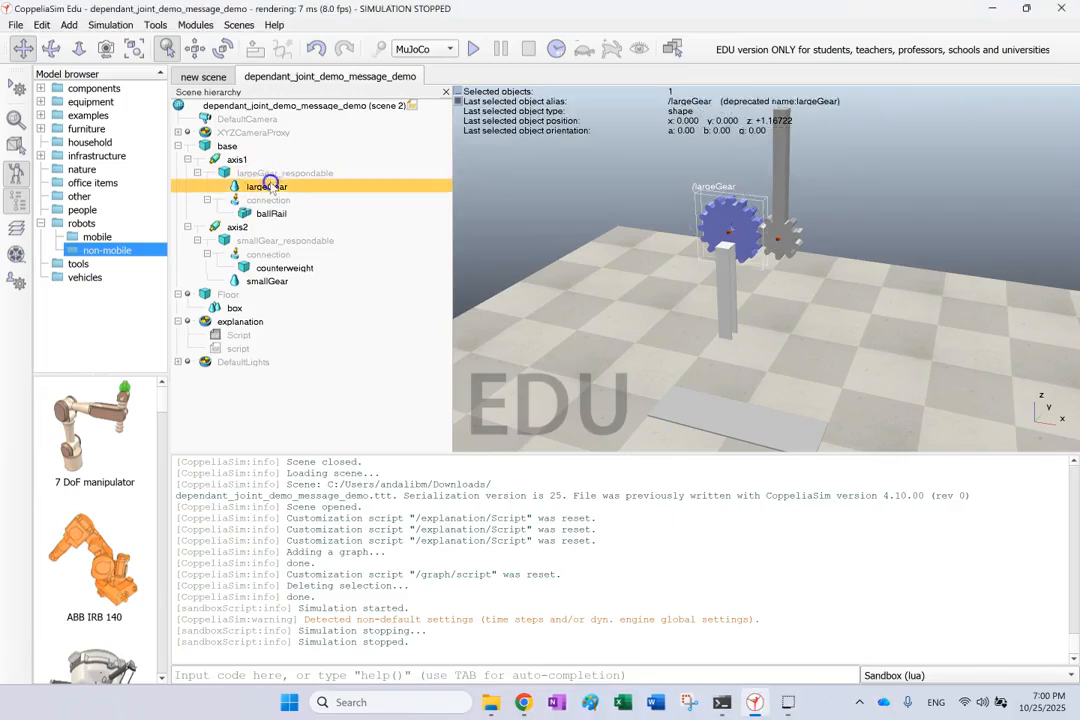
left_click(268, 242)
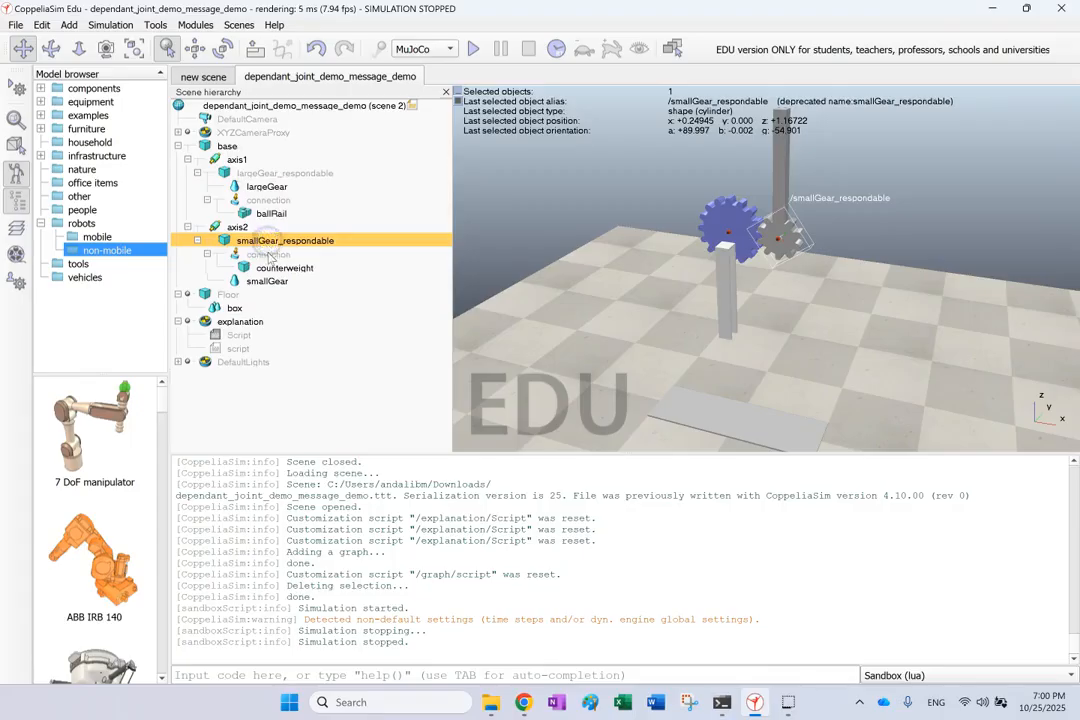
left_click(268, 284)
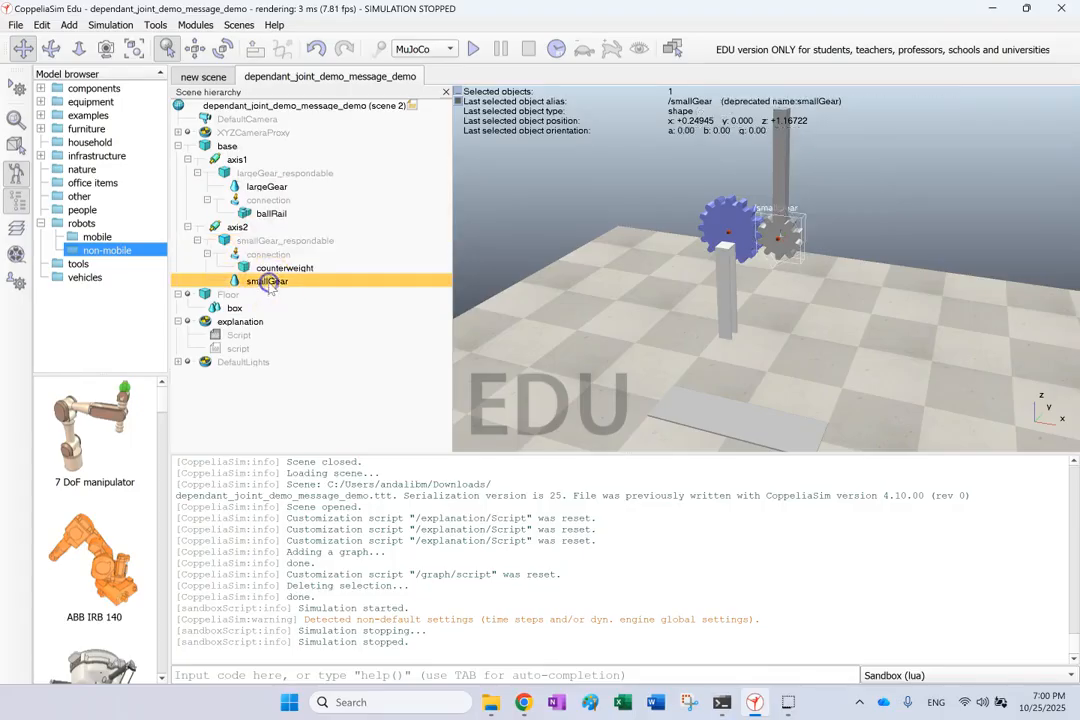
left_click(268, 269)
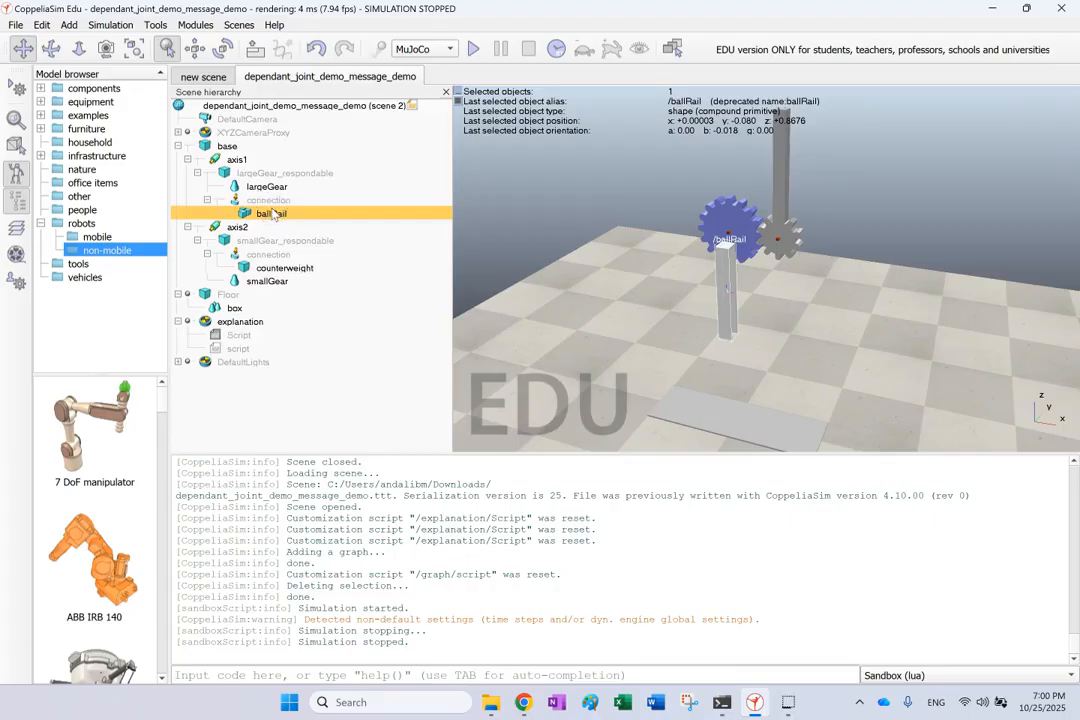
left_click(257, 250)
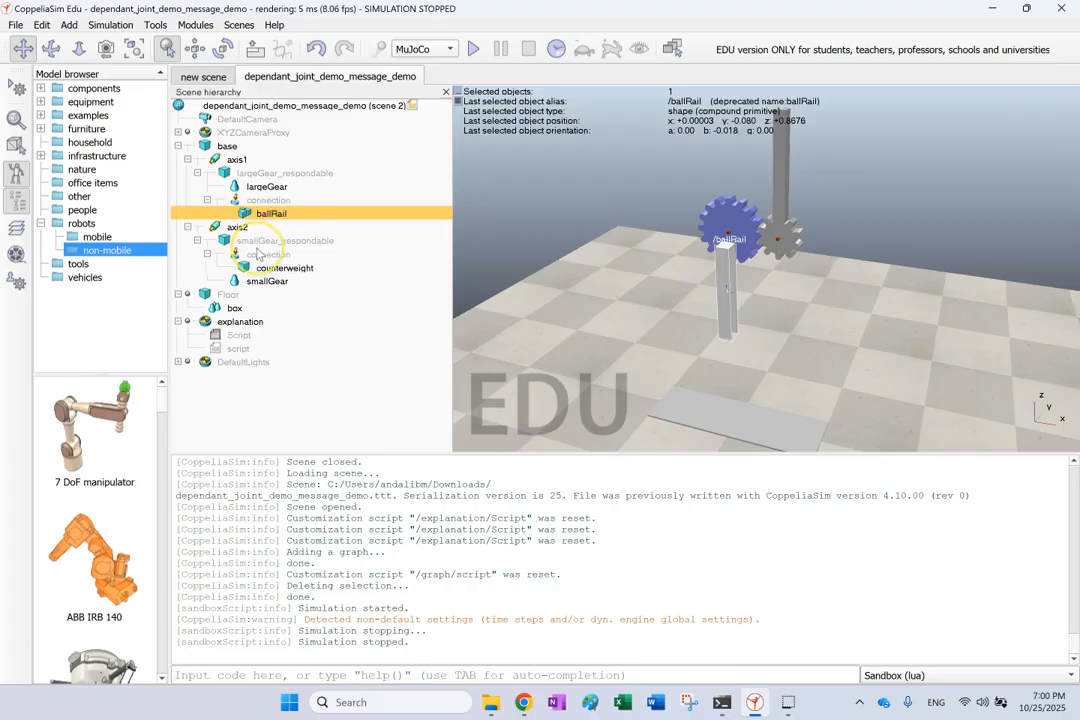
left_click_drag(257, 253, 270, 200)
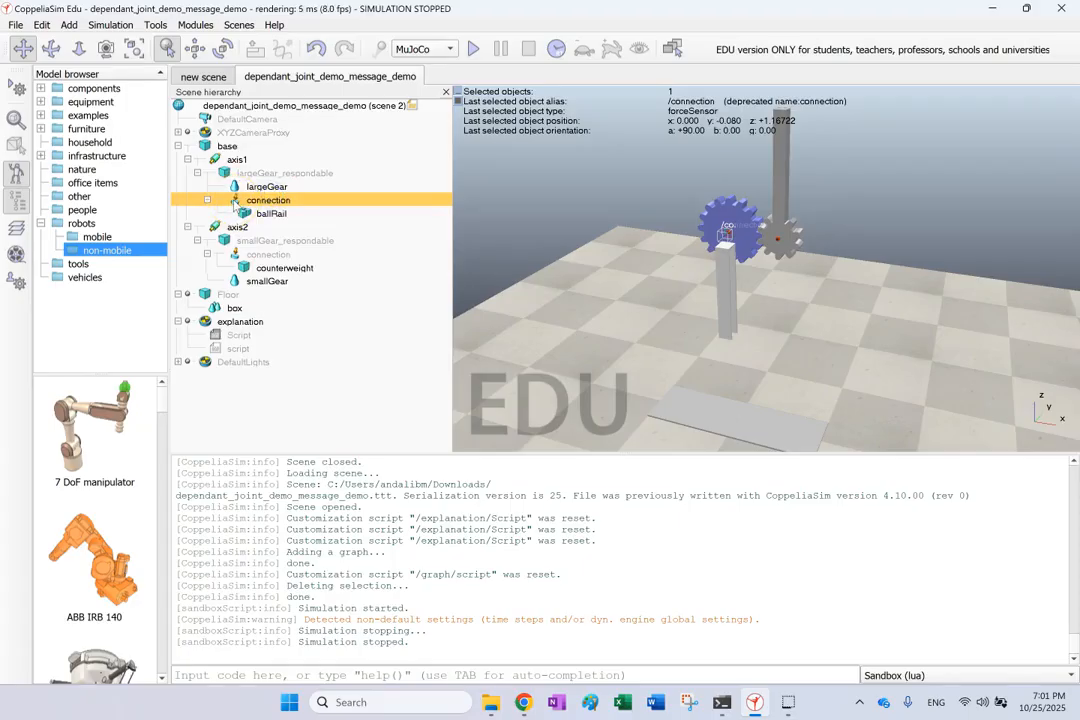
left_click(211, 159)
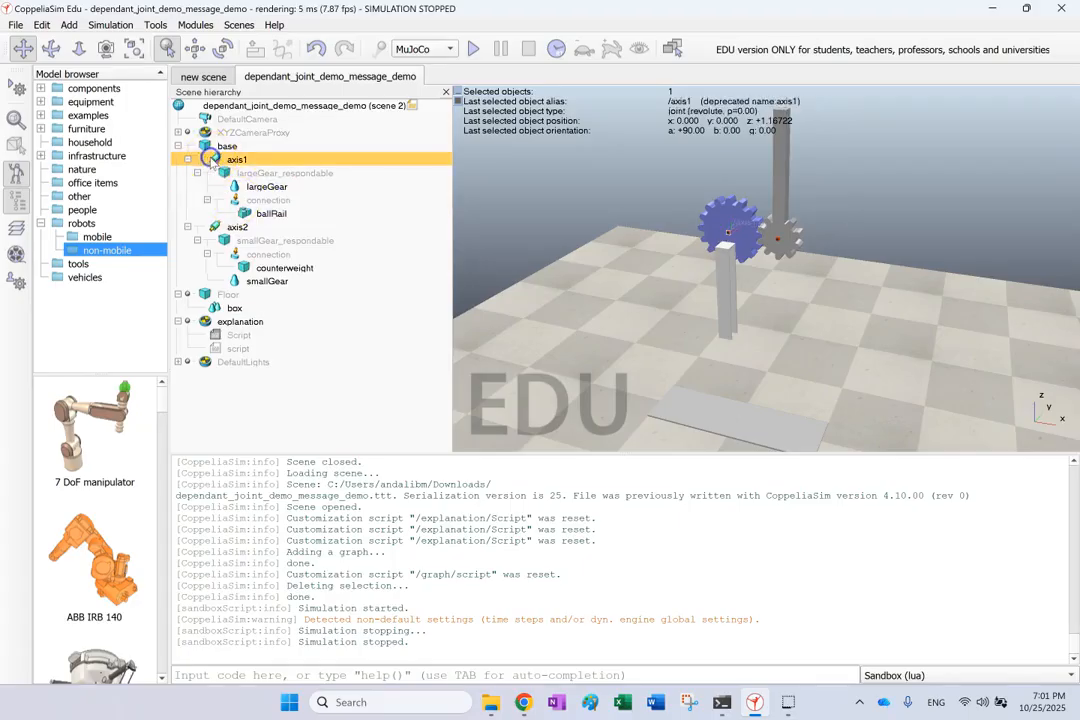
left_click(205, 227)
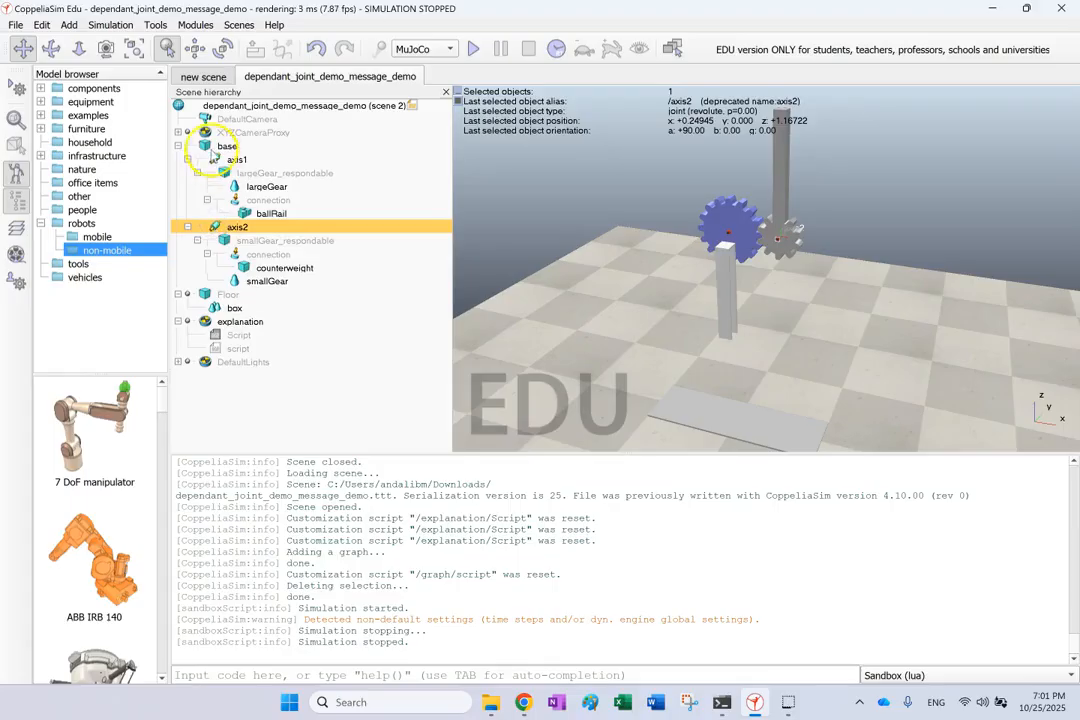
left_click(206, 148)
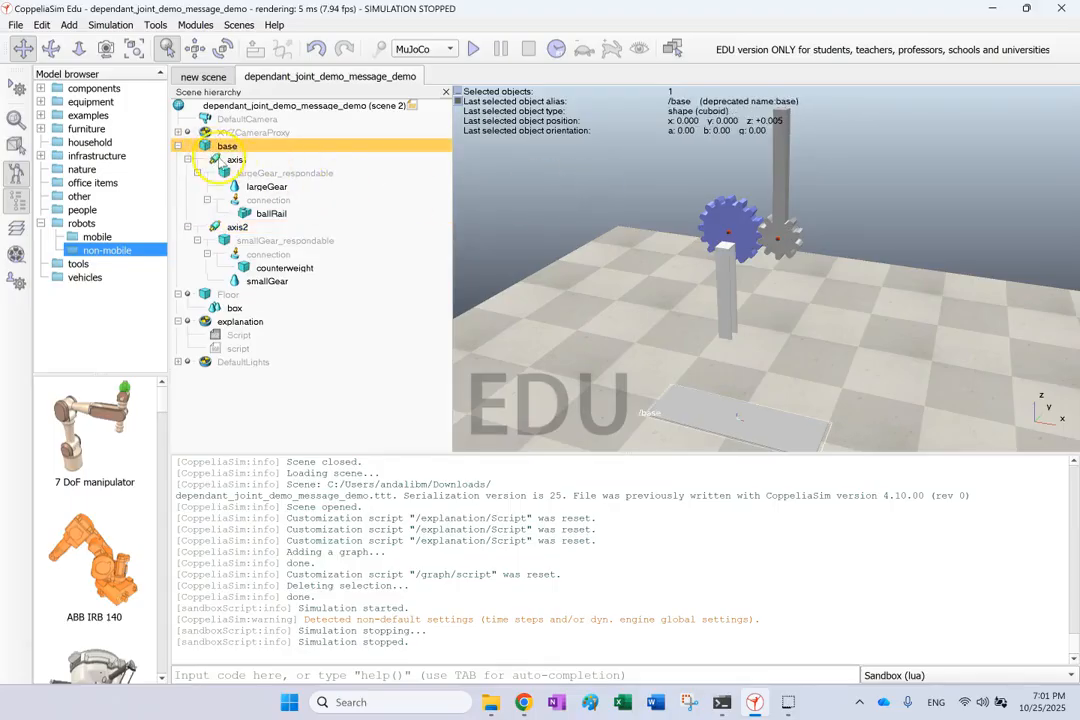
left_click(219, 160)
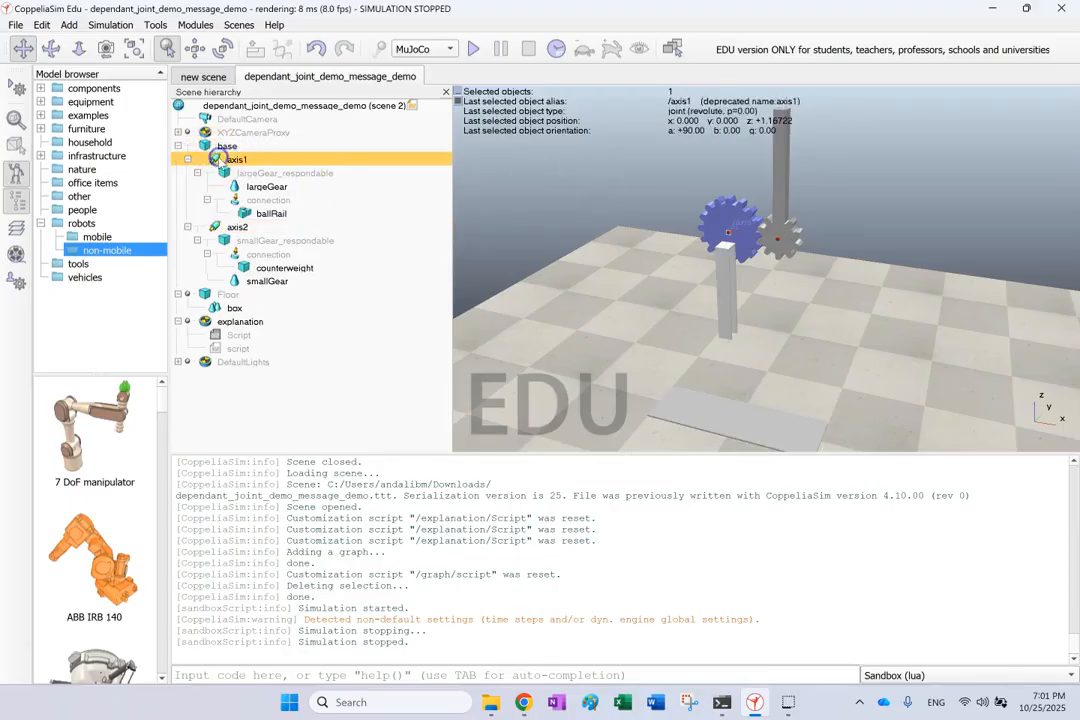
Keep axis1 in Dynamic mode with a Free control mode, then close its properties.
double_click(219, 160)
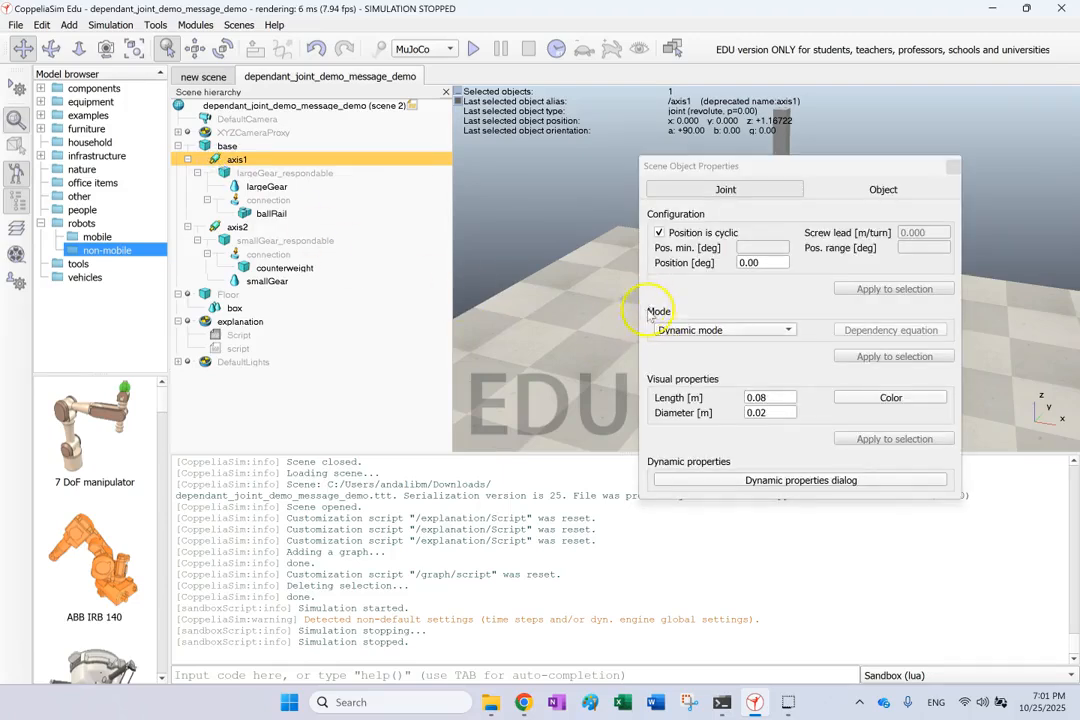
left_click(677, 331)
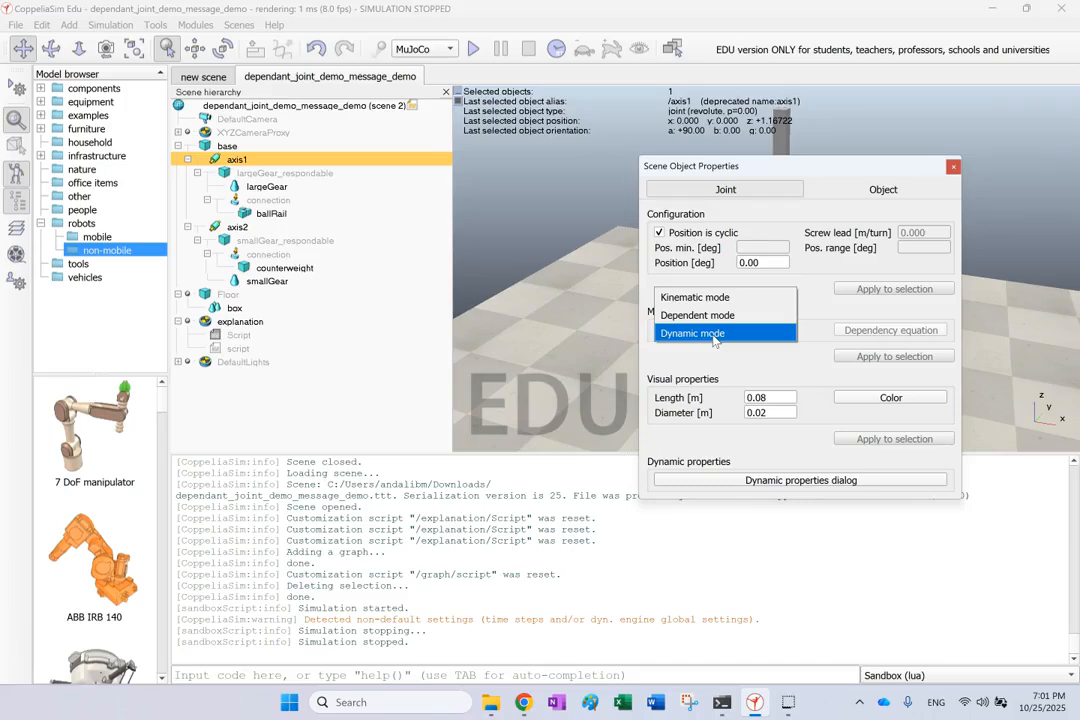
left_click(714, 335)
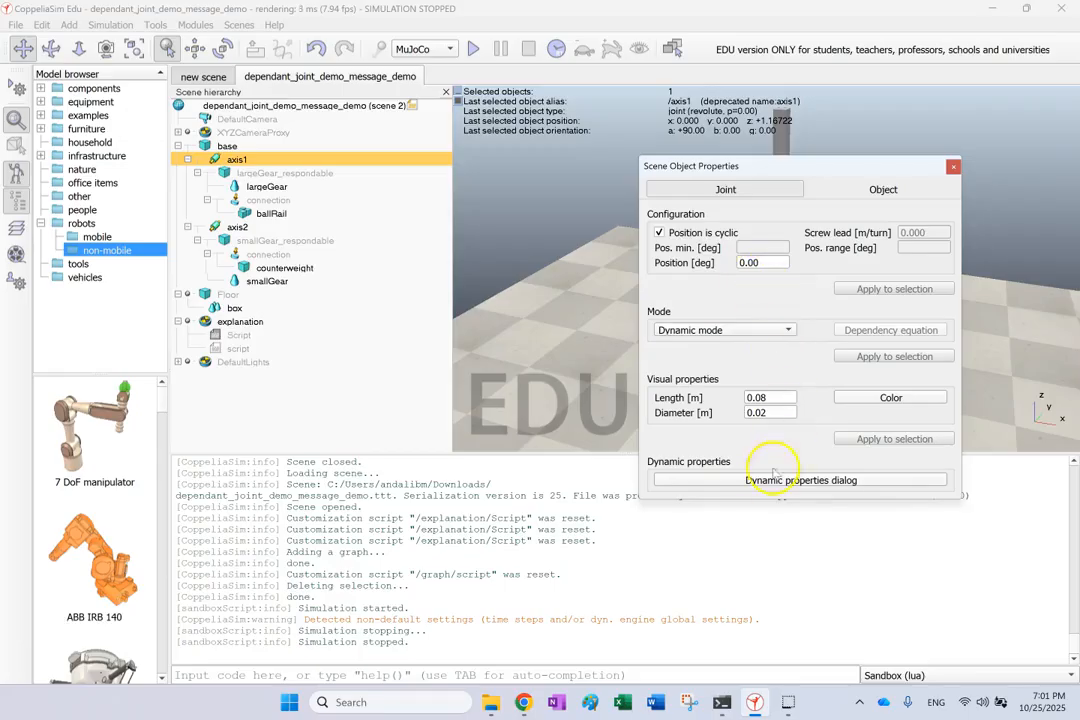
left_click(766, 480)
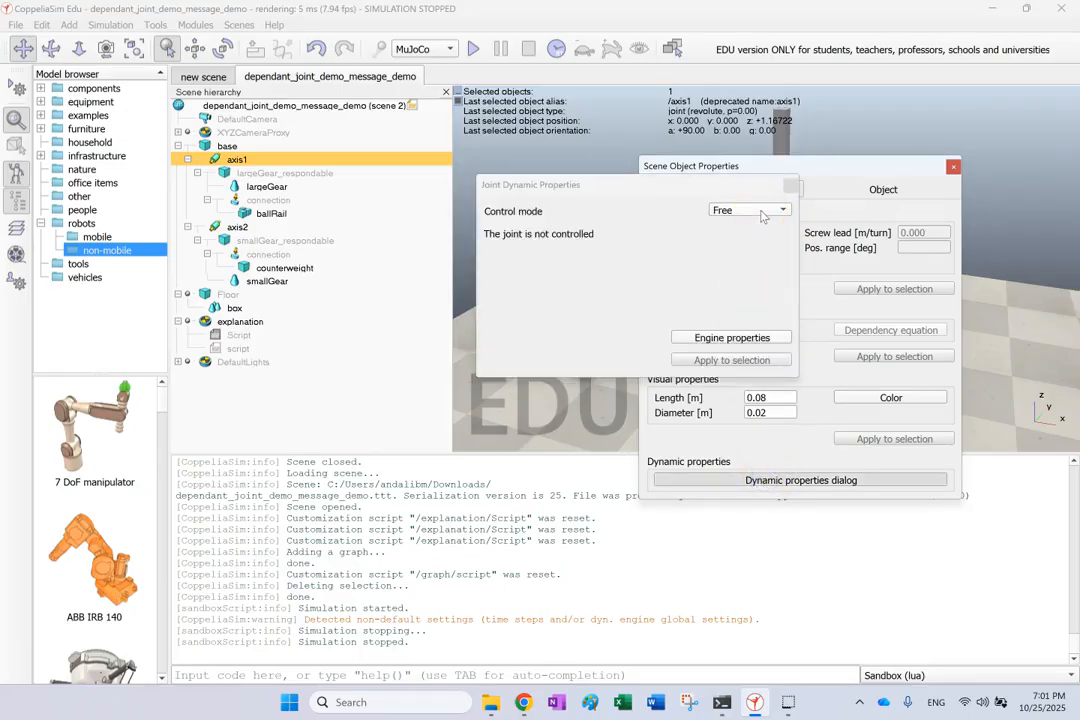
left_click(790, 187)
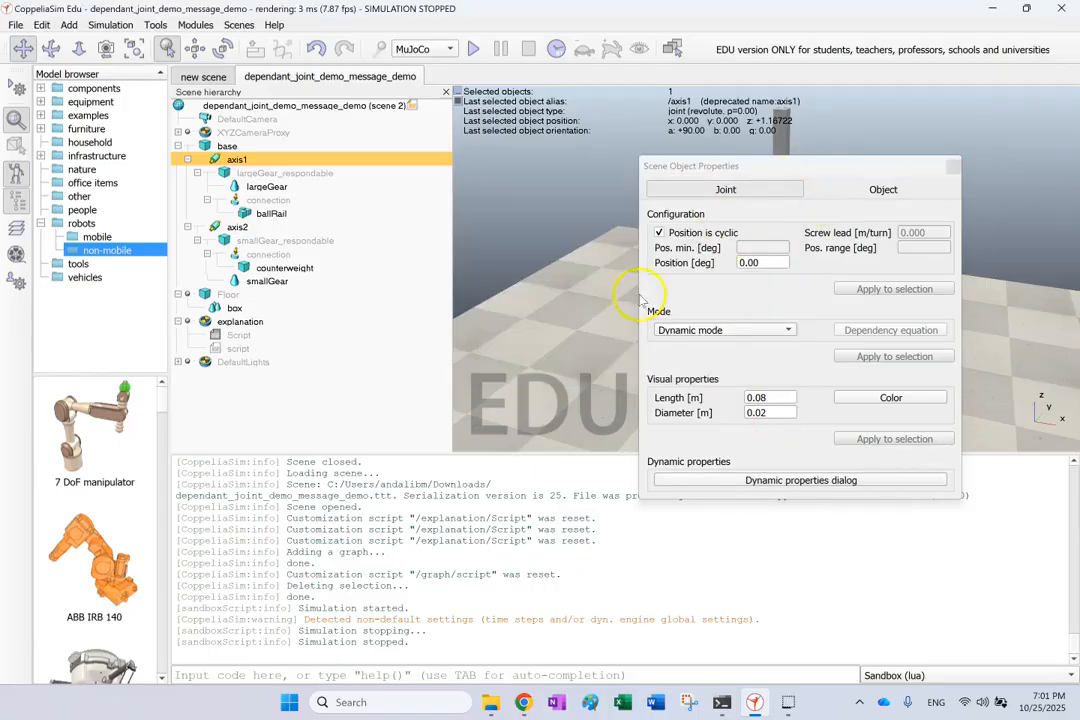
left_click(953, 169)
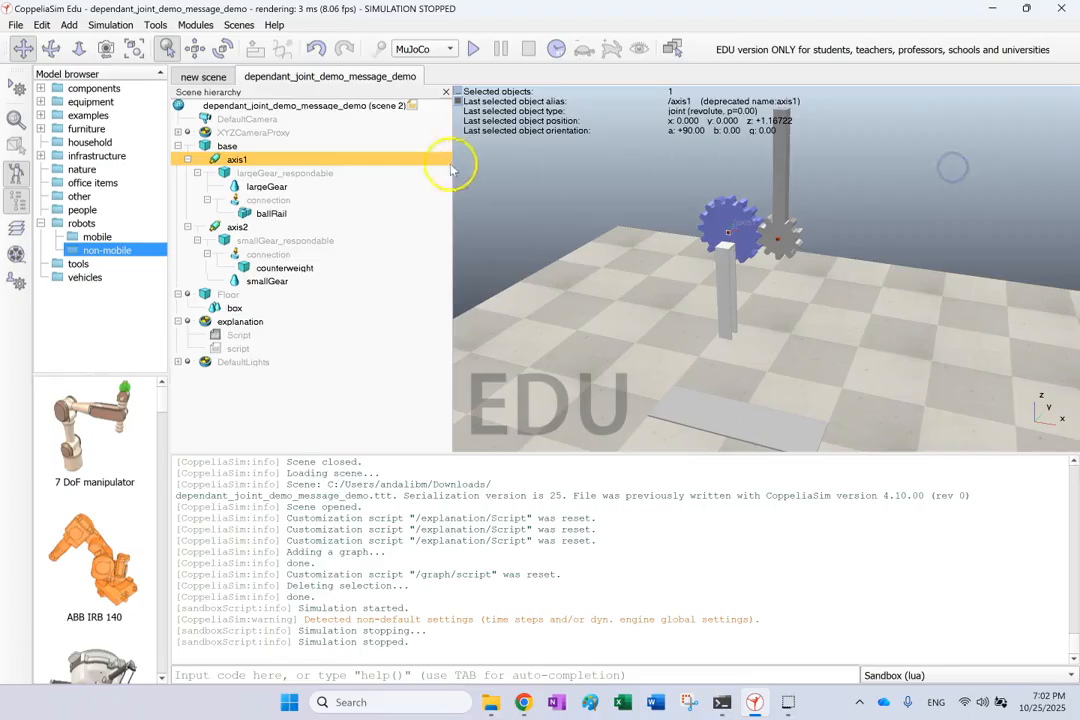
double_click(224, 173)
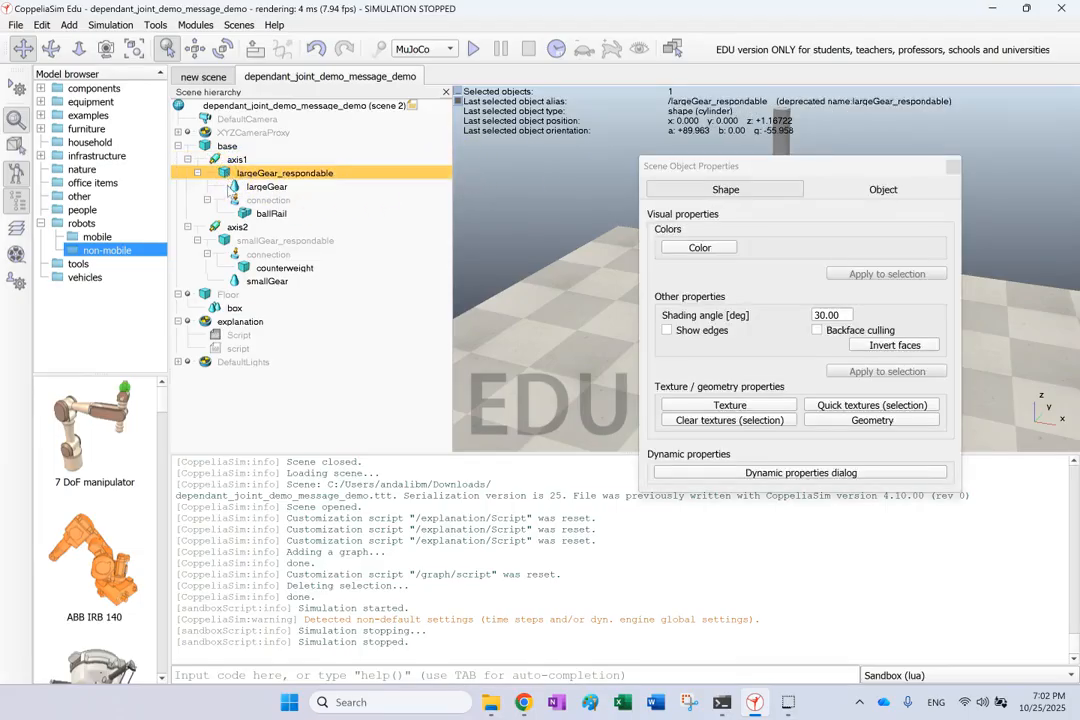
left_click(893, 189)
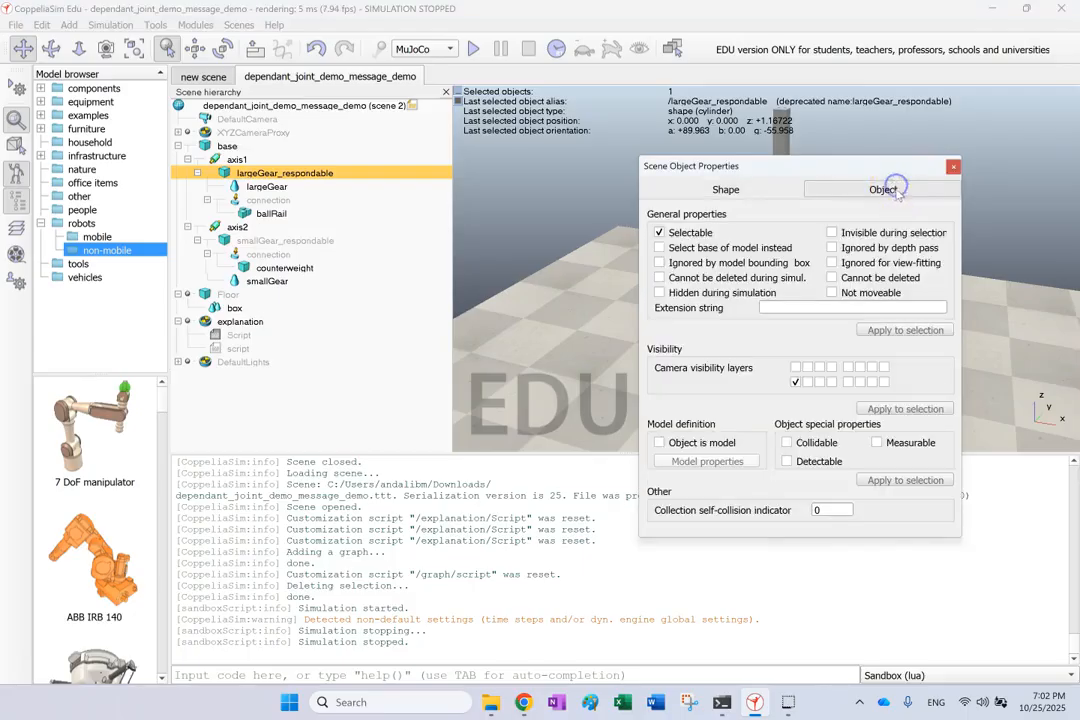
left_click(727, 189)
left_click(790, 472)
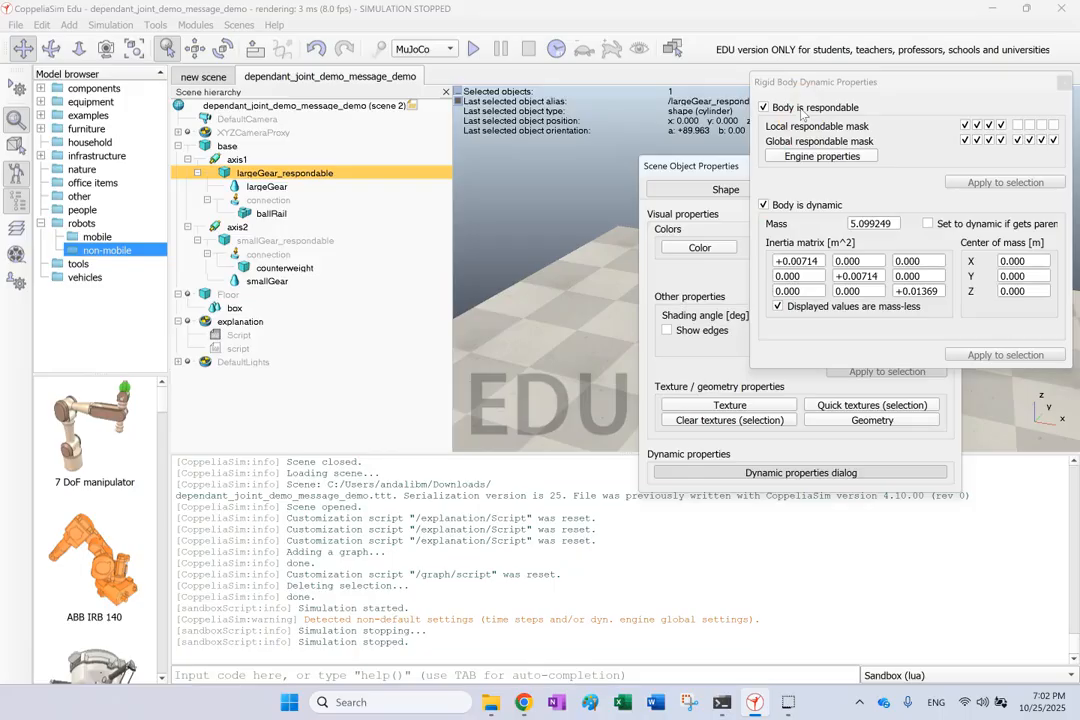
left_click(1062, 83)
left_click(952, 169)
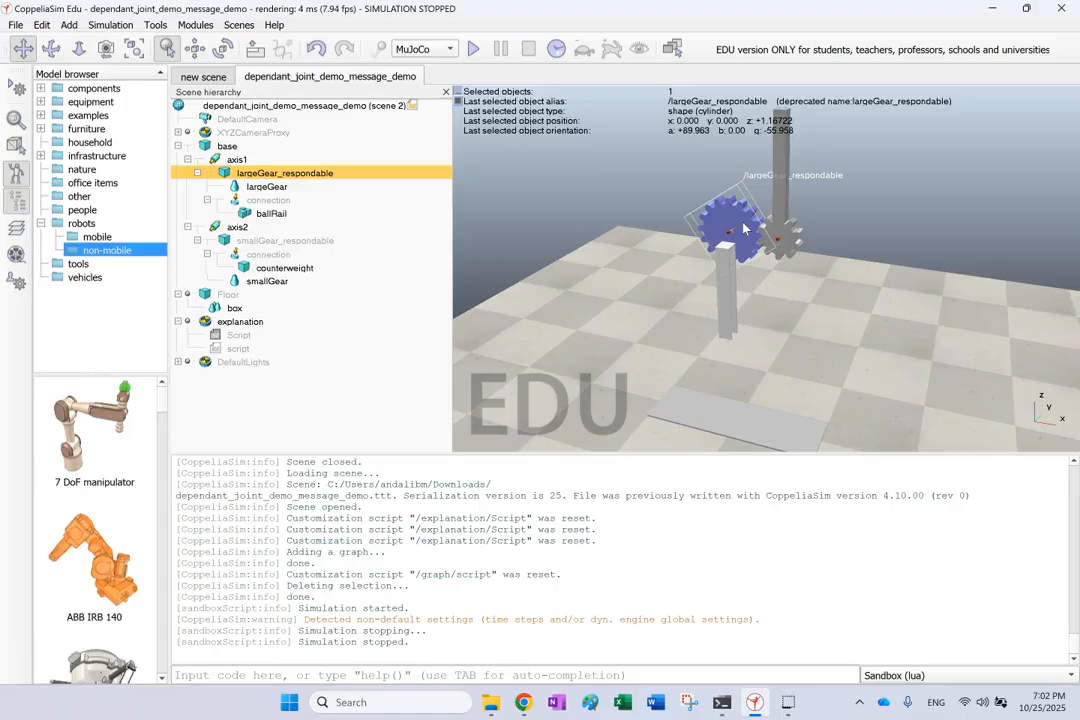
left_click_drag(743, 229, 678, 248)
left_click(214, 160)
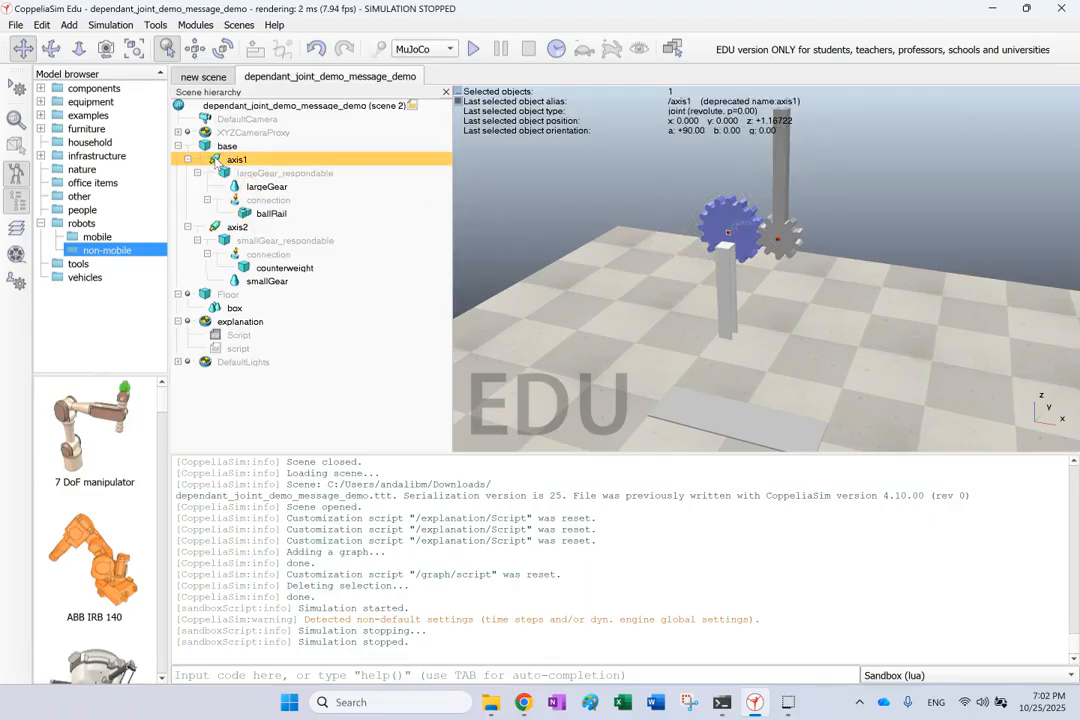
double_click(229, 241)
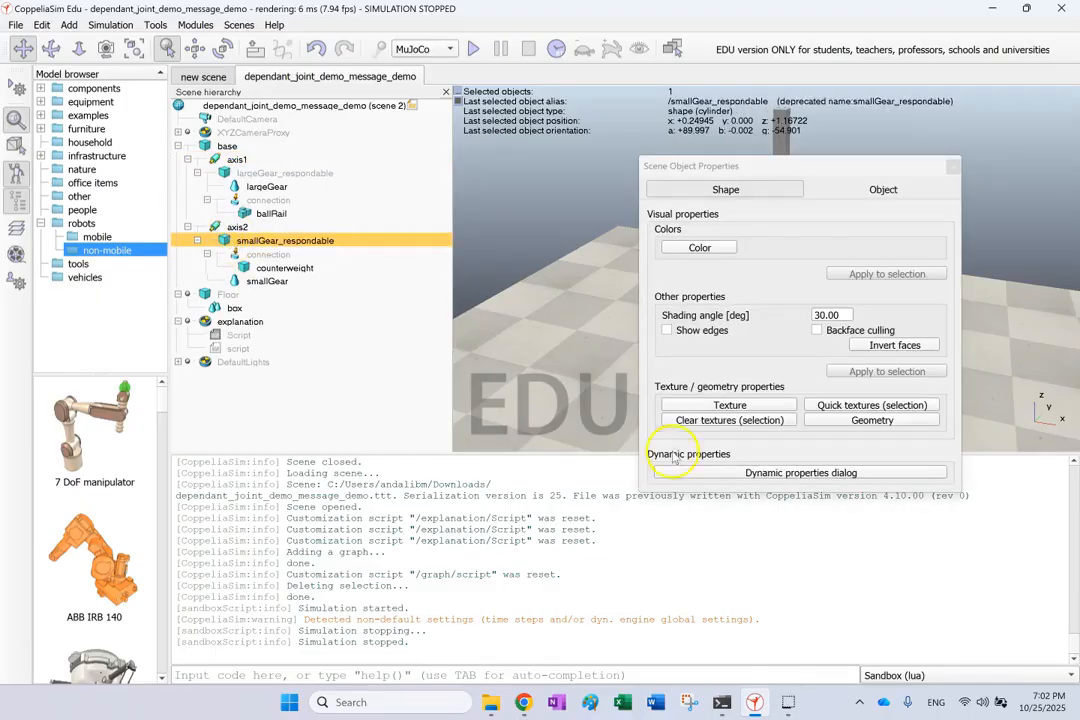
left_click(702, 469)
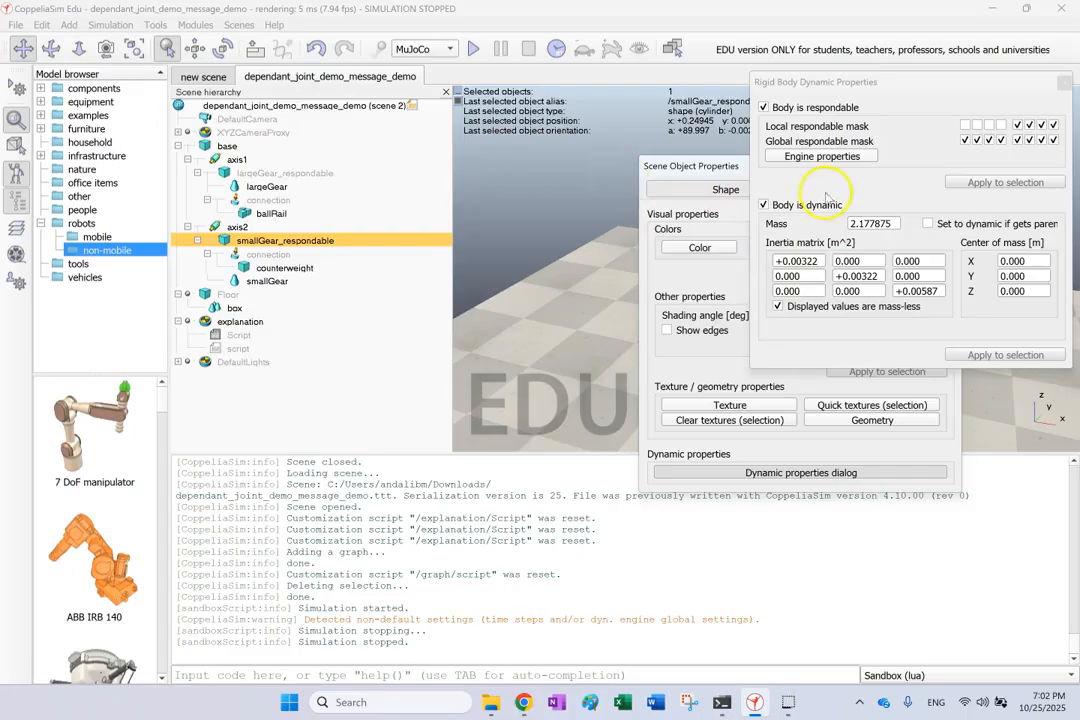
left_click(1064, 82)
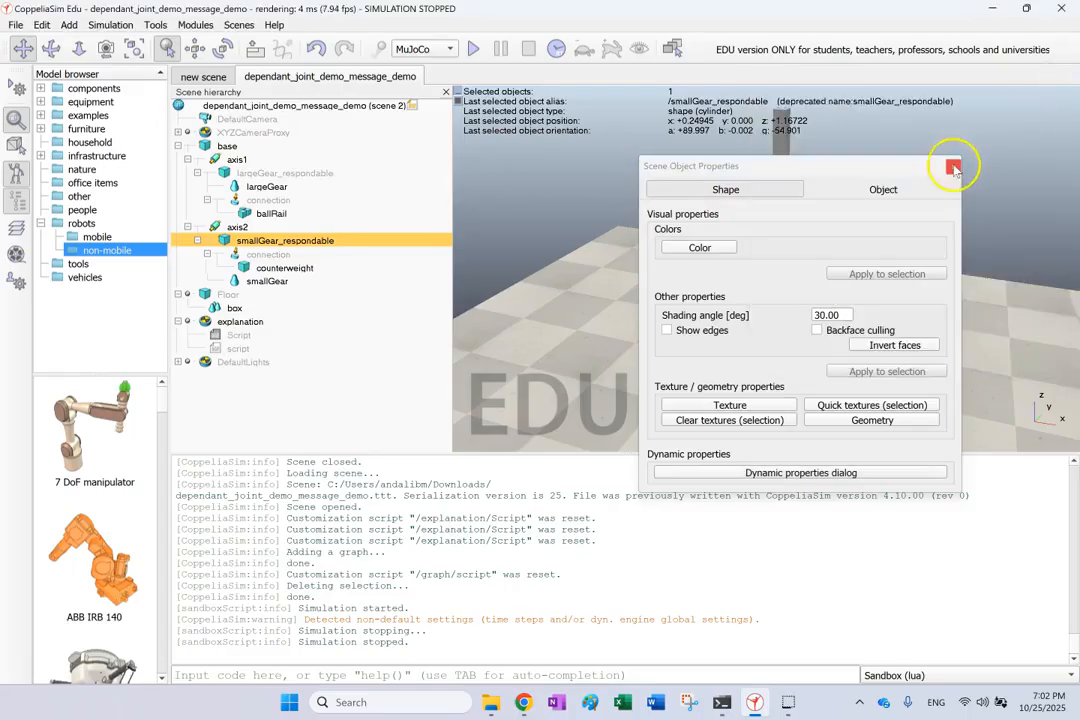
left_click(213, 226)
Review axis2's joint dynamic settings and move the properties window aside to reveal the gears.
left_click(711, 478)
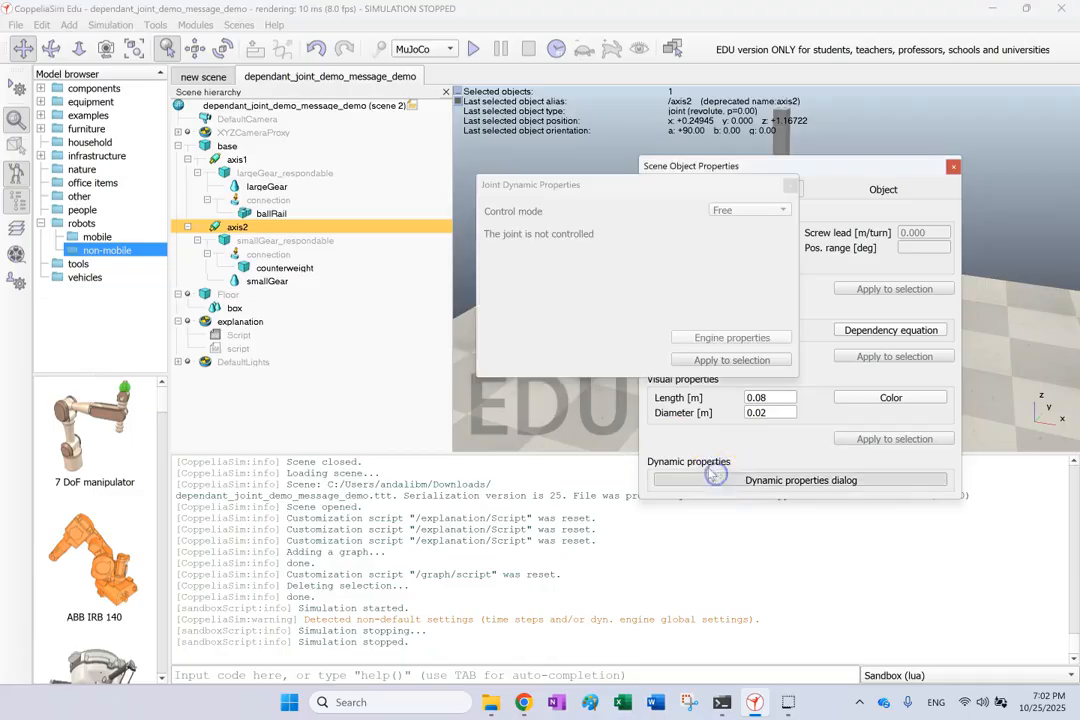
left_click(790, 188)
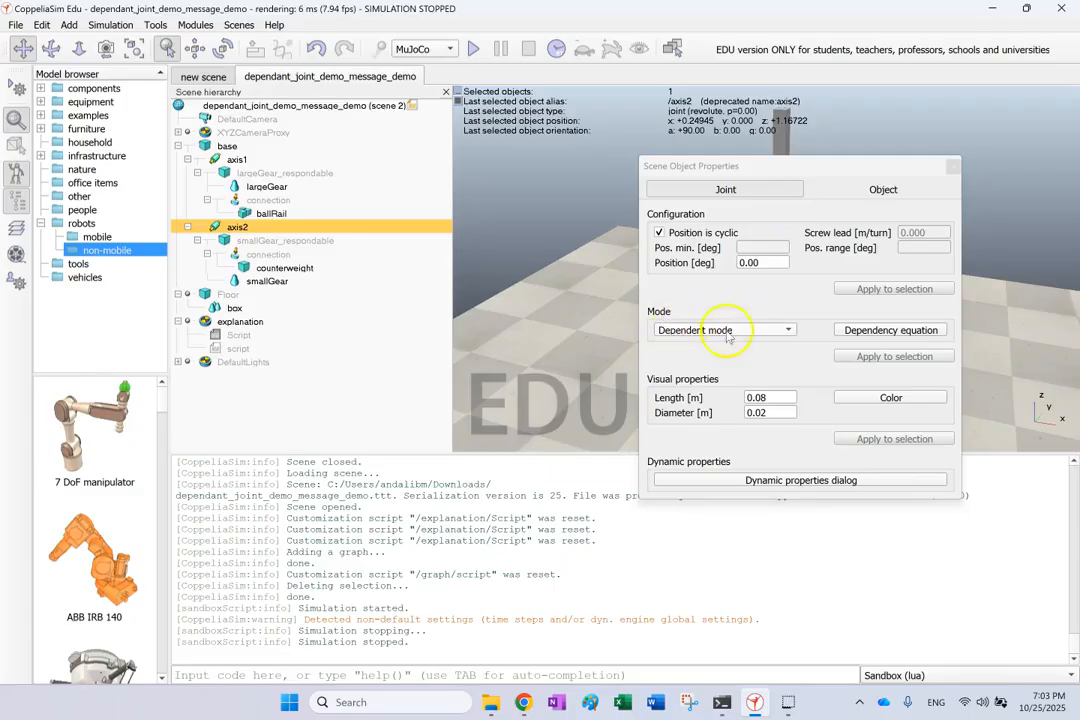
left_click_drag(742, 170, 402, 163)
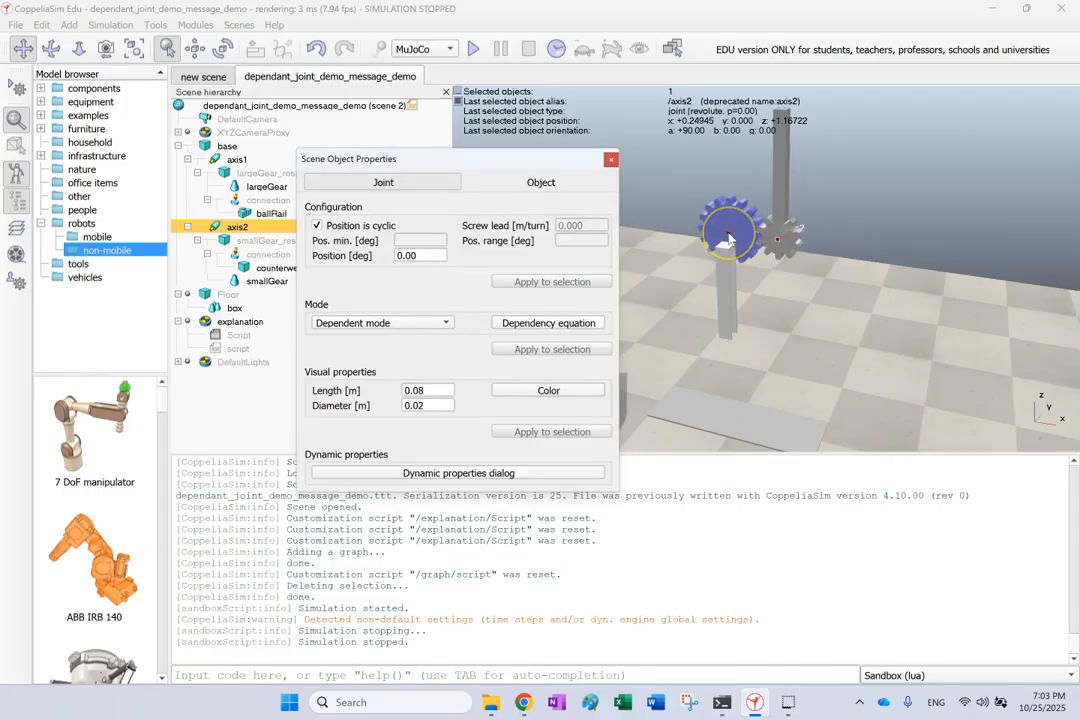
Make axis2 follow /axis1 with offset 0.000 and multiplier -1.60, then close the dialogs.
left_click(510, 323)
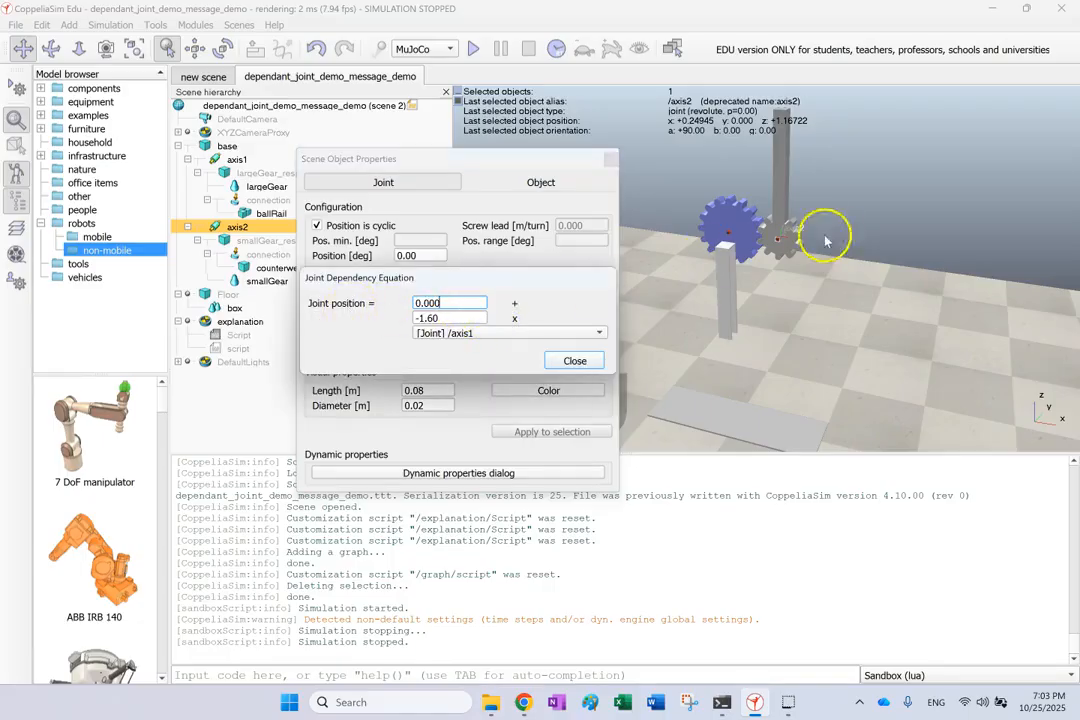
left_click_drag(447, 317, 409, 317)
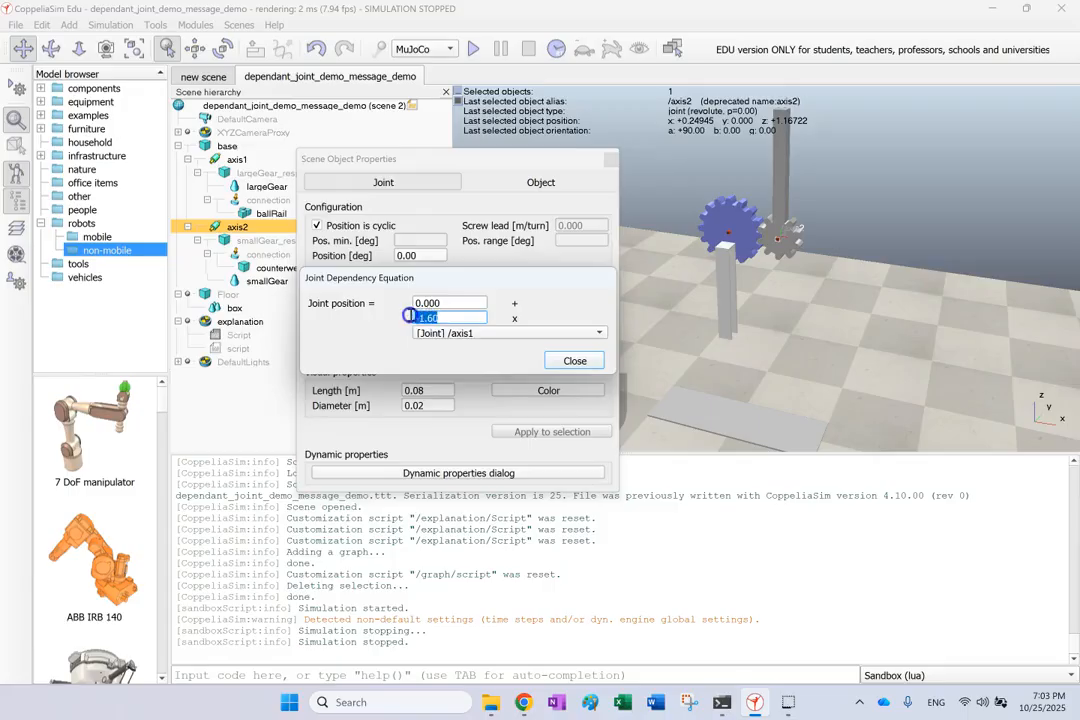
left_click(463, 334)
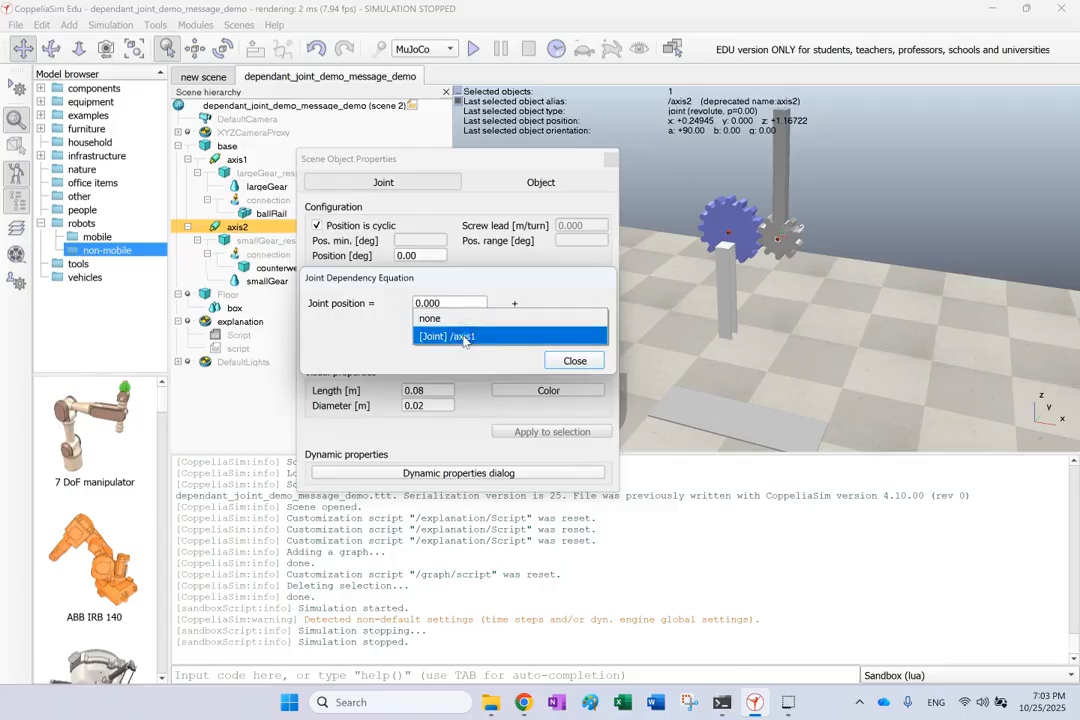
left_click(464, 337)
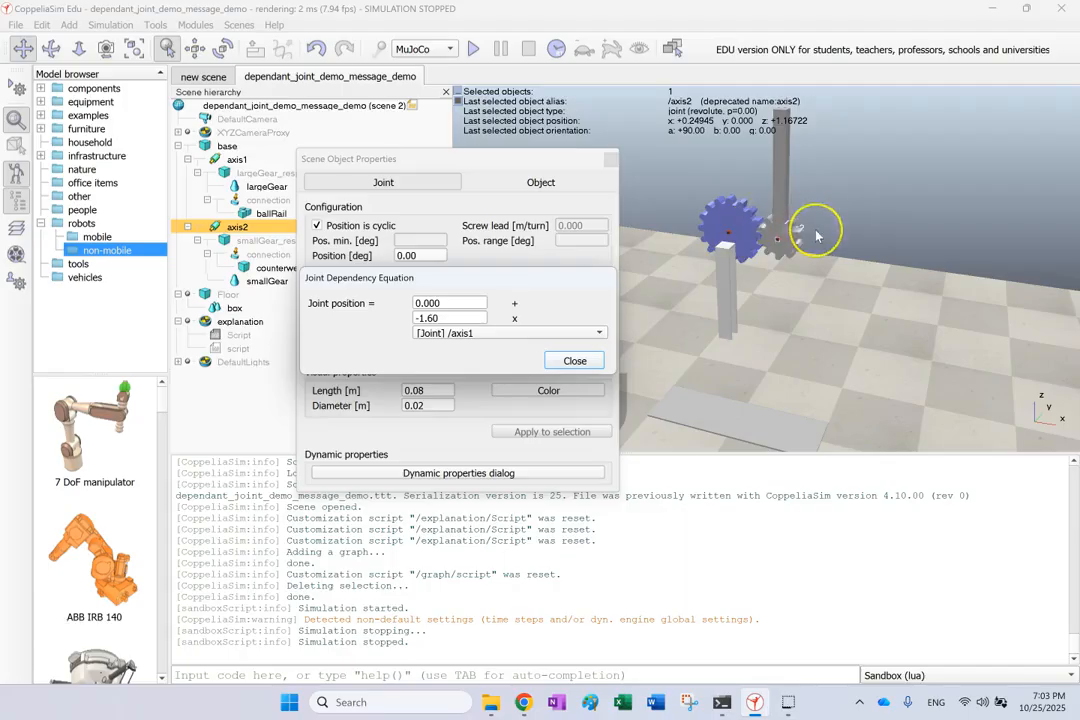
left_click(587, 360)
left_click(611, 159)
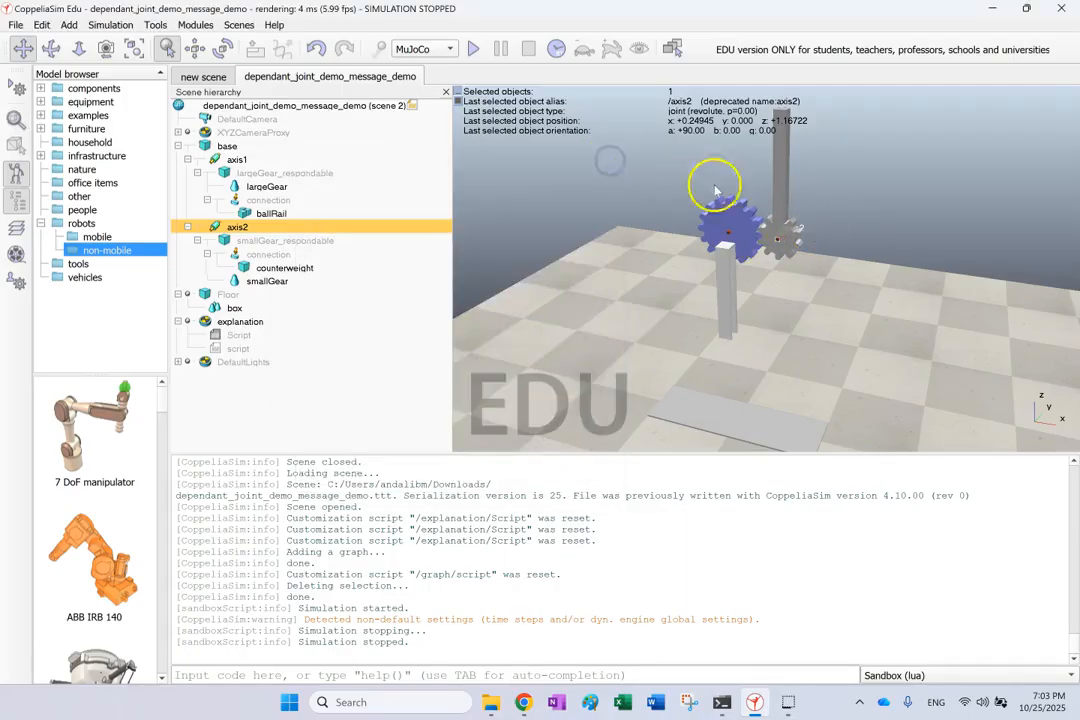
scroll(762, 162, "up", 5)
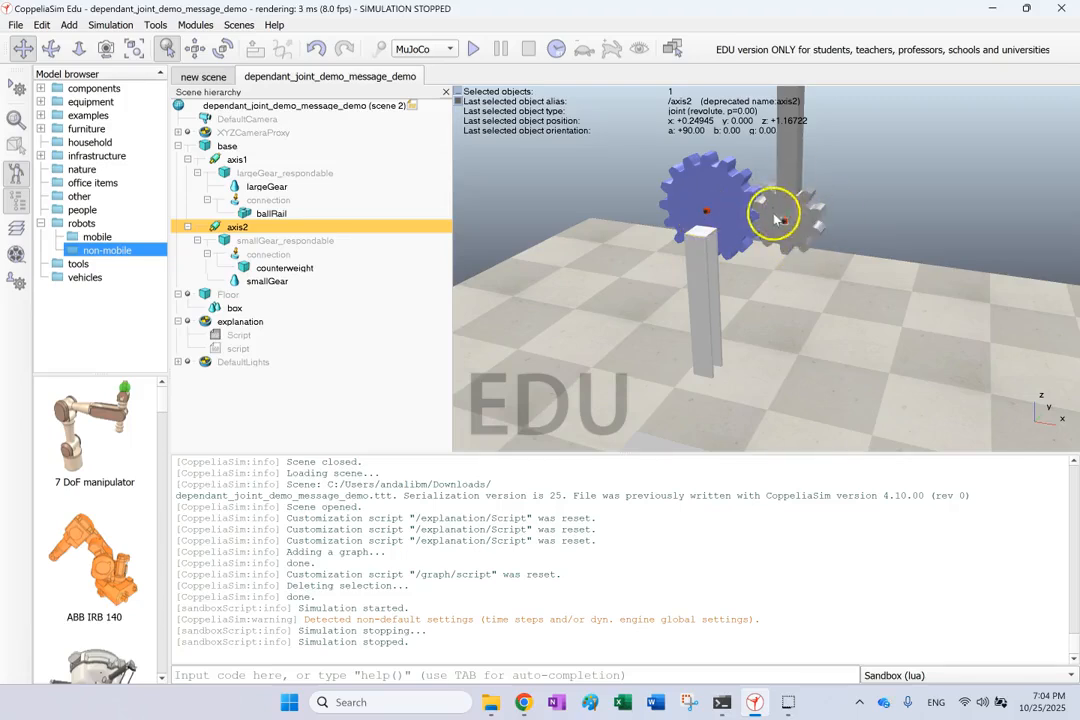
scroll(797, 317, "down", 2)
scroll(797, 320, "down", 4)
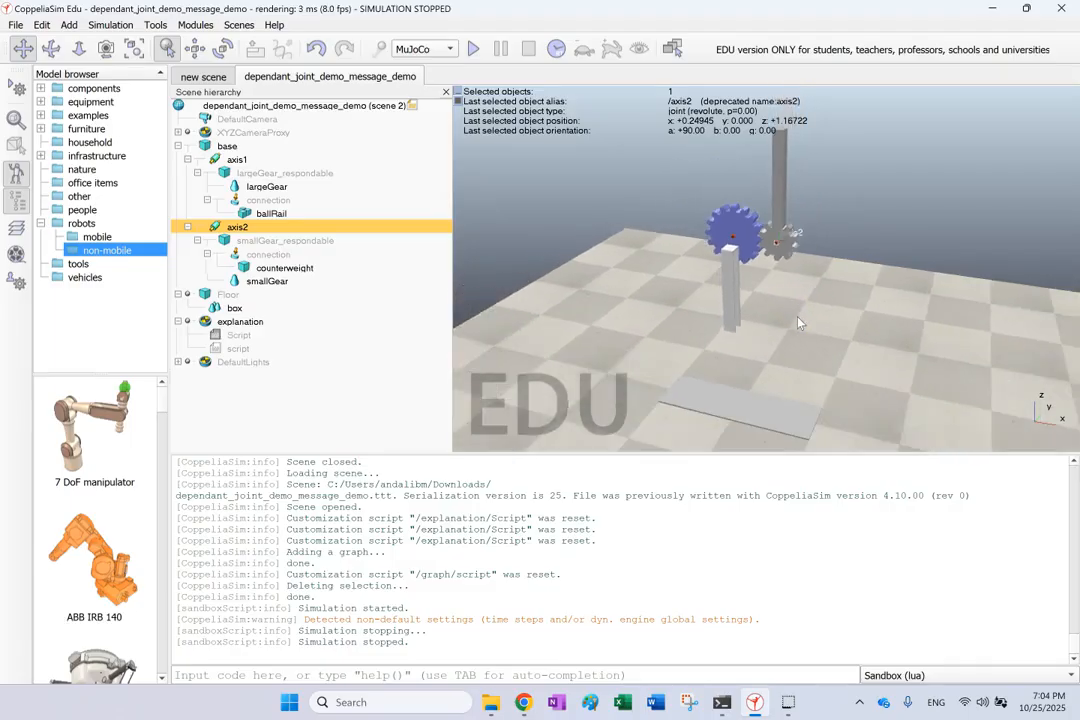